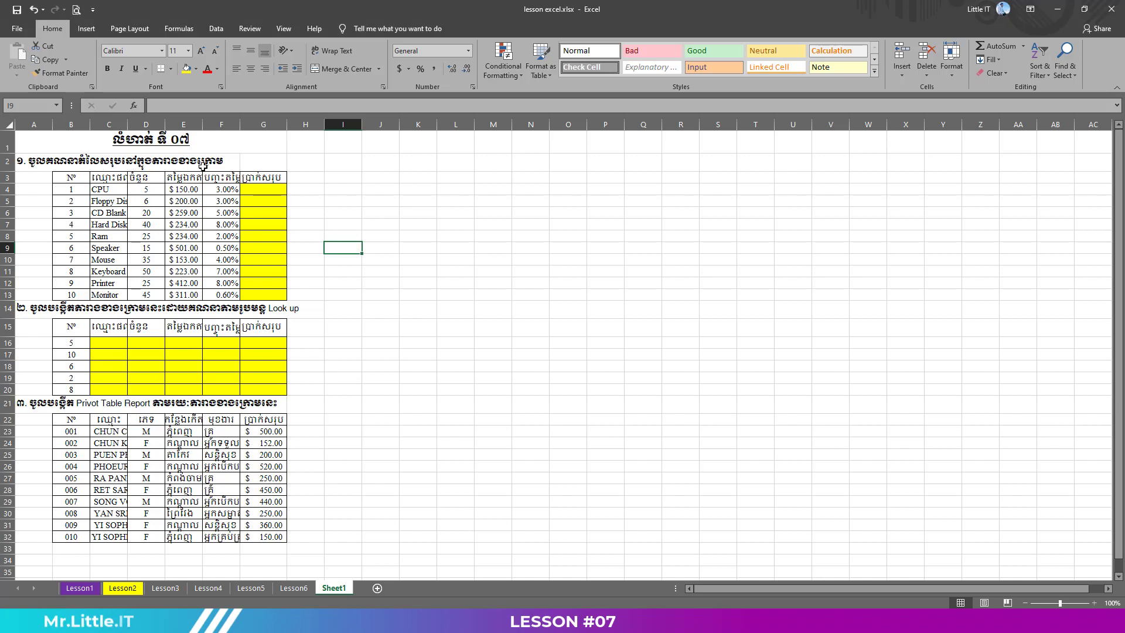
Check the CPU quantity, price and discount, then AutoFit column C to show full names
click(247, 187)
click(234, 190)
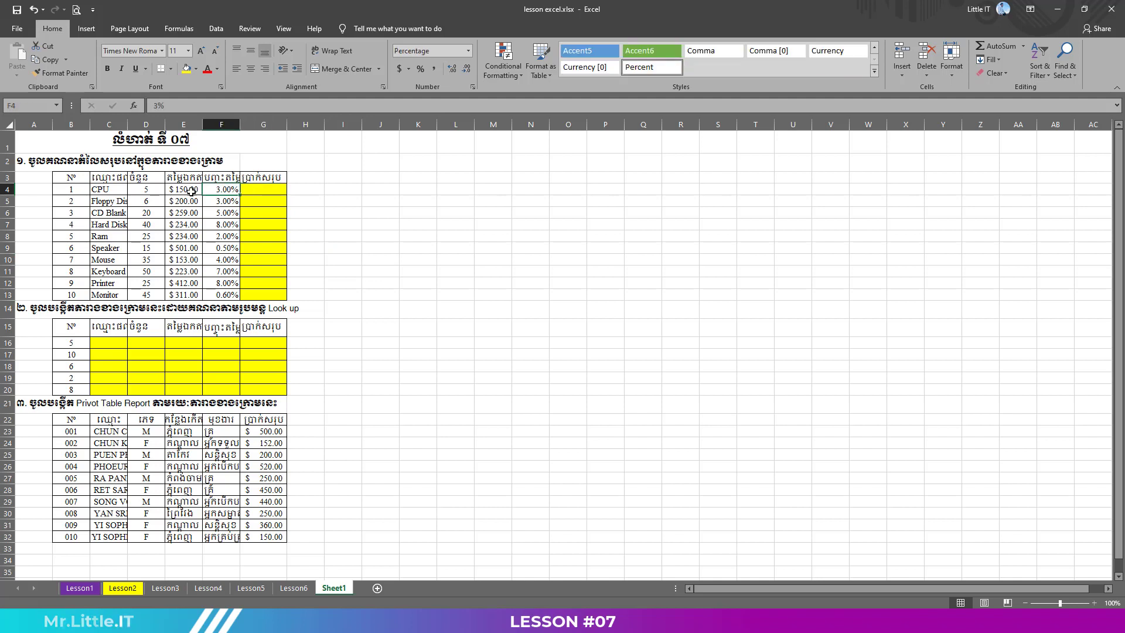
click(184, 191)
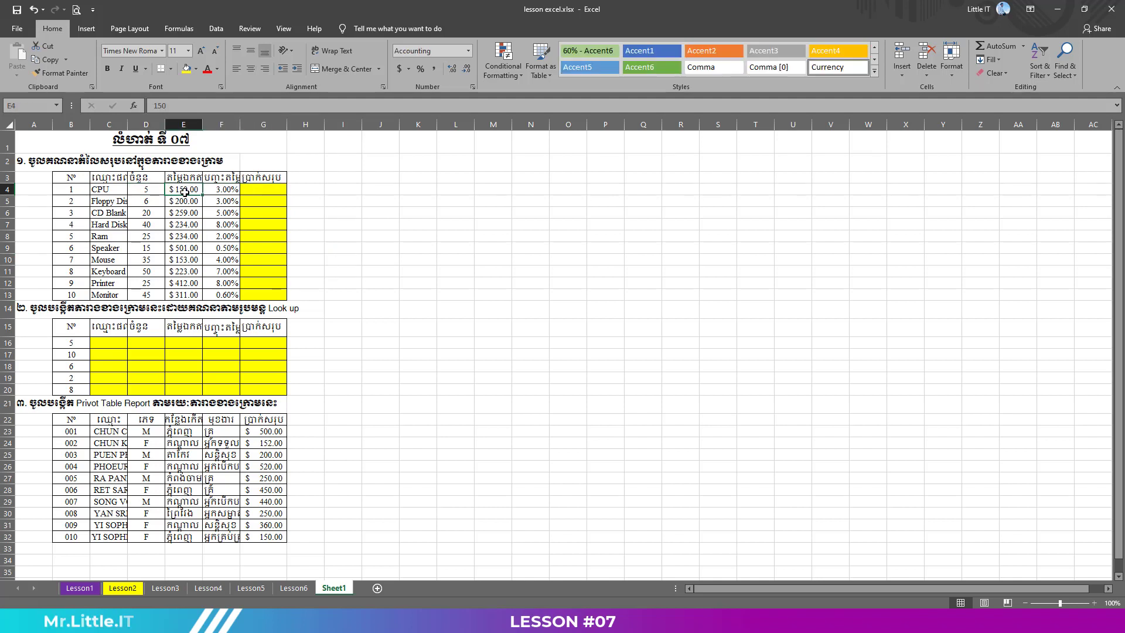
click(144, 190)
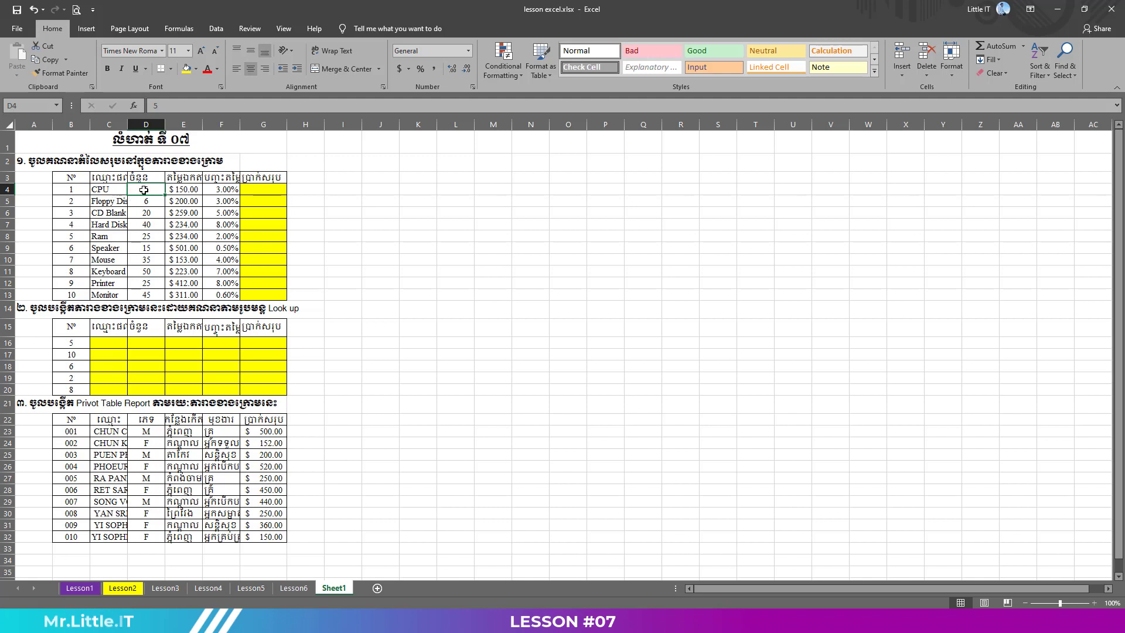
click(179, 191)
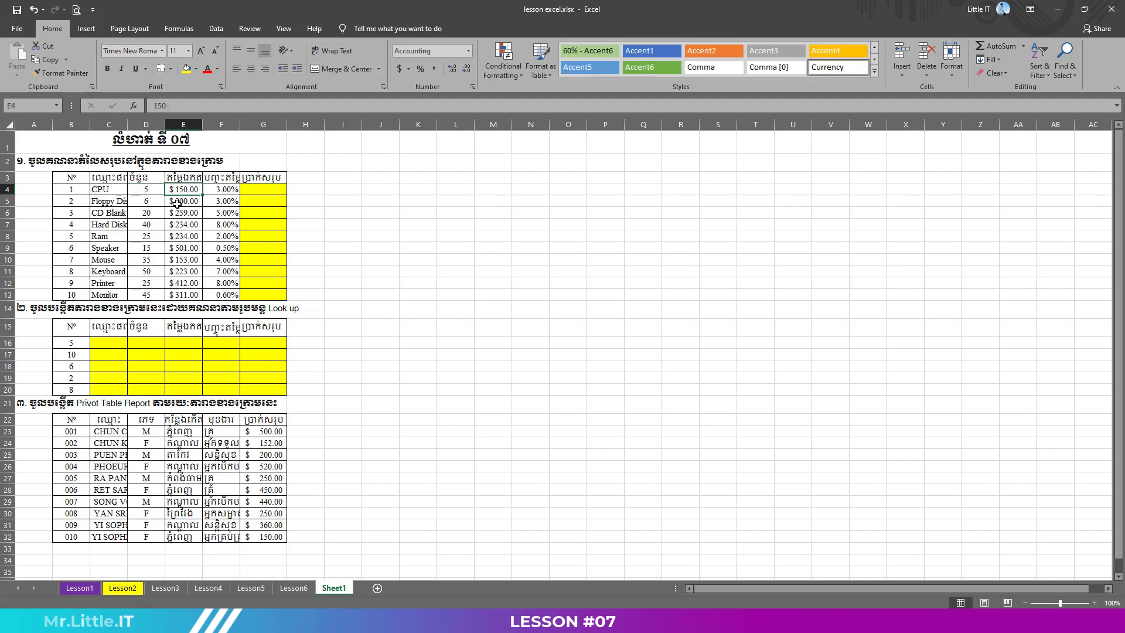
double_click(129, 125)
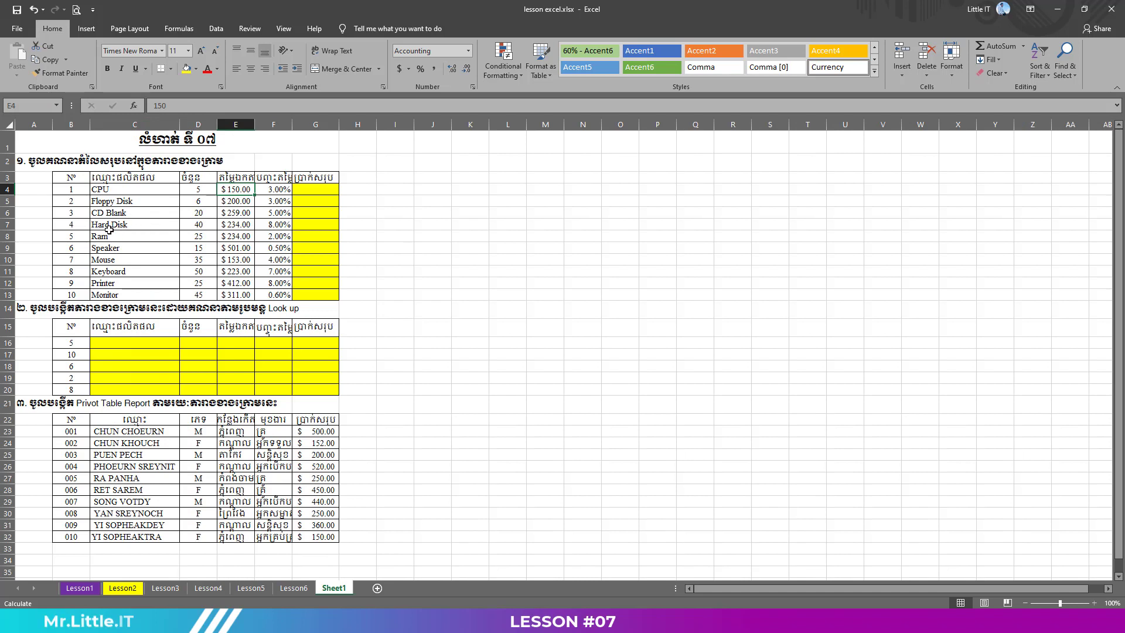
Inspect the Hard Disk, CPU and Monitor quantity, price and discount values
click(208, 229)
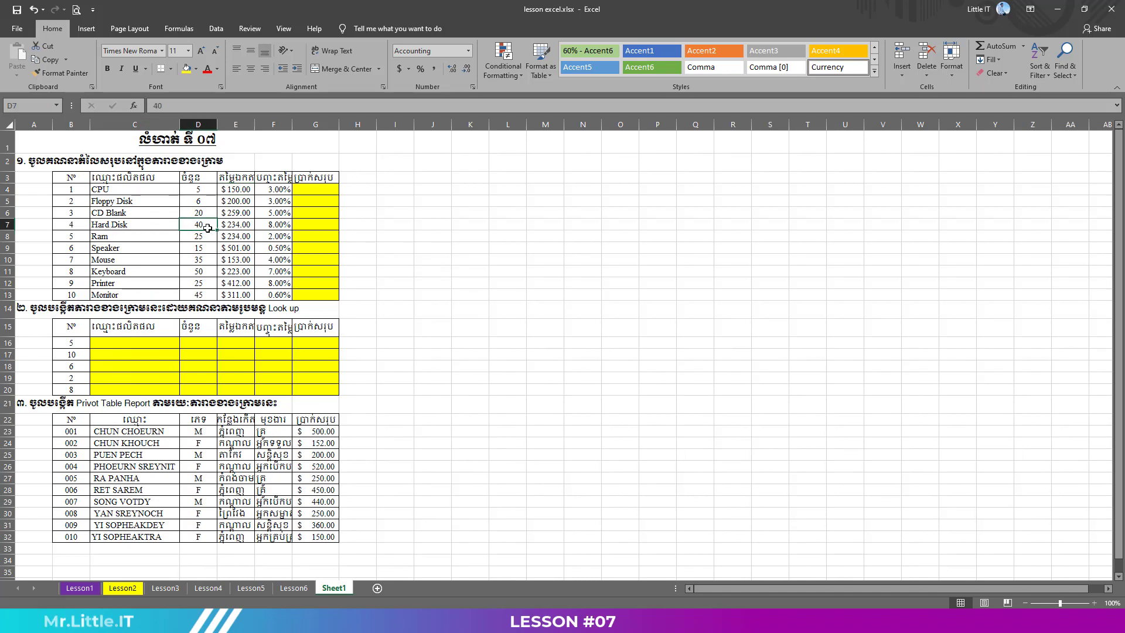
click(234, 228)
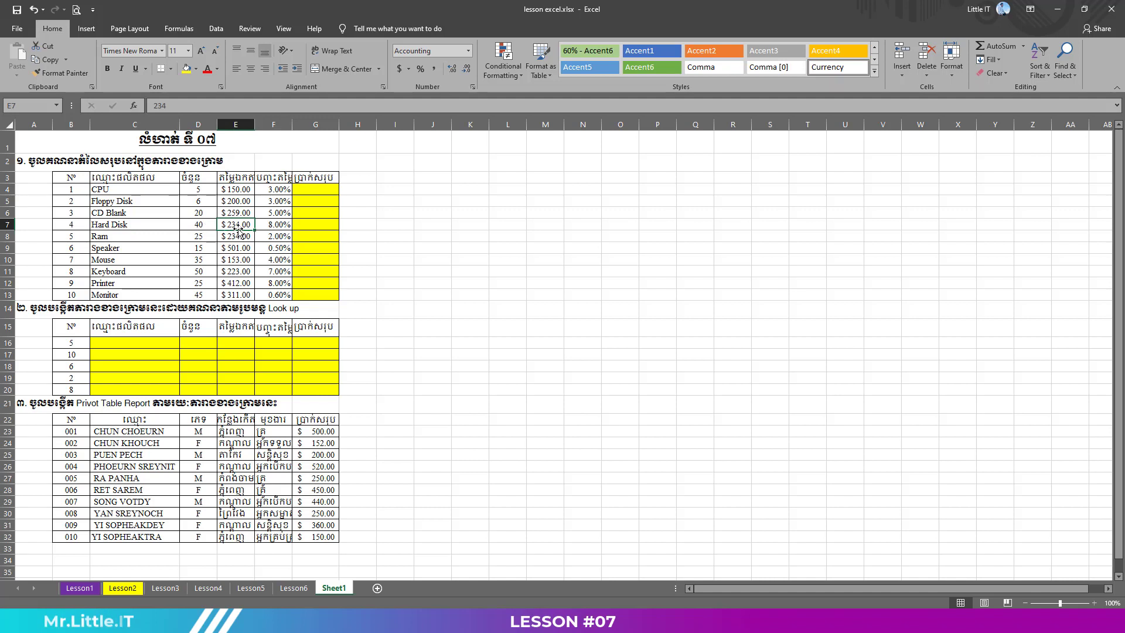
click(199, 226)
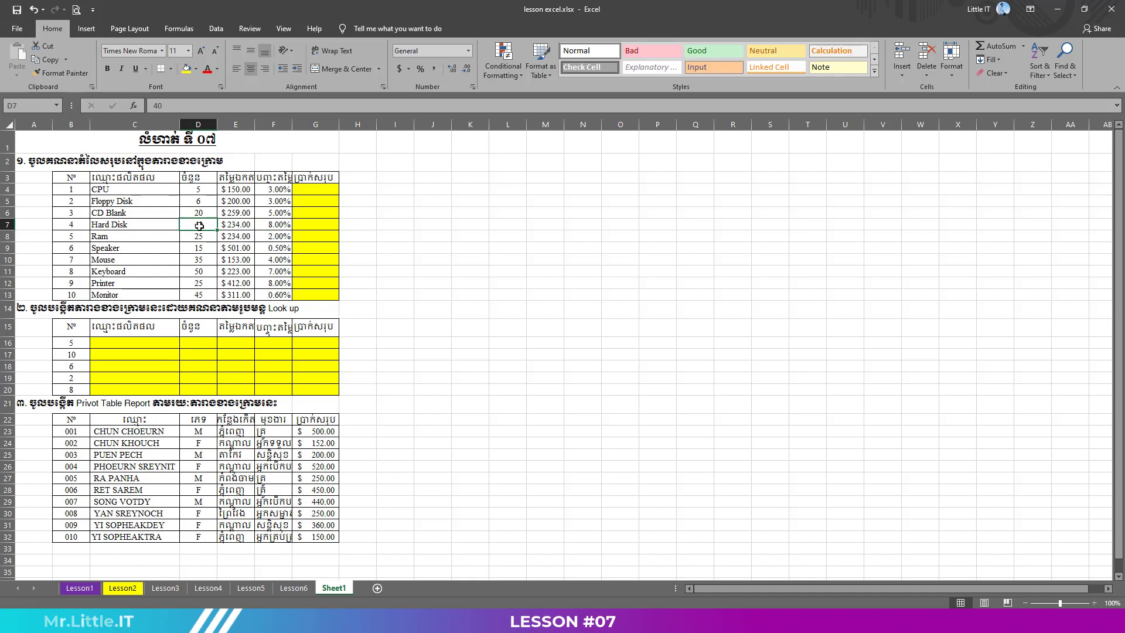
click(273, 226)
click(277, 191)
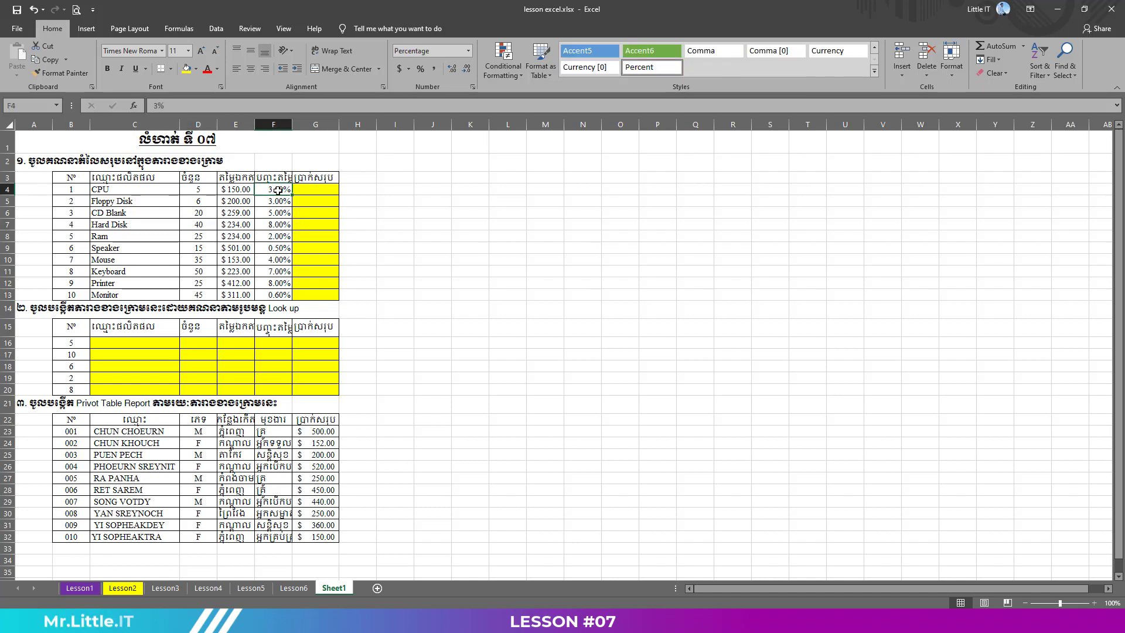
click(280, 220)
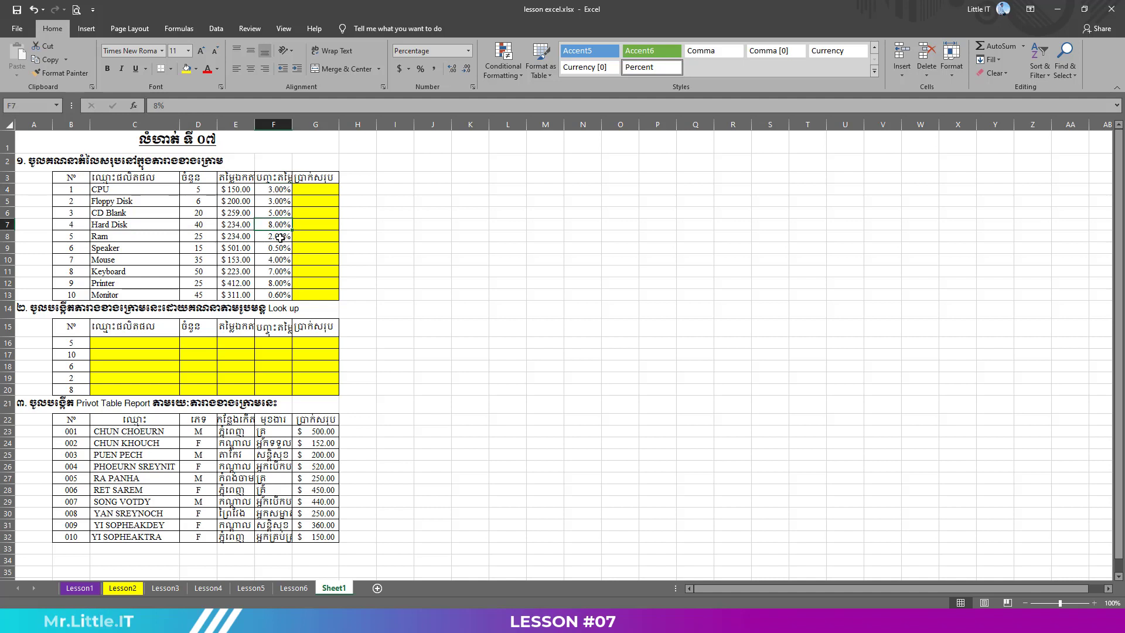
click(281, 295)
Add then remove a decimal on discounts F4:F13, keeping two-decimal percentages like 3.00%
drag(279, 189, 275, 295)
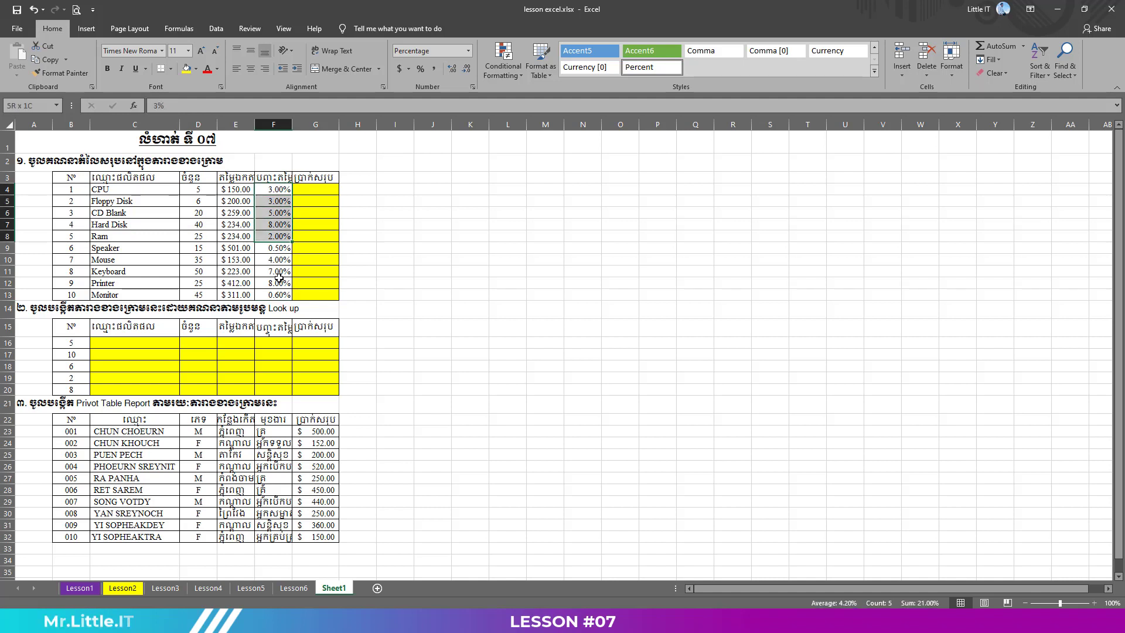
click(452, 69)
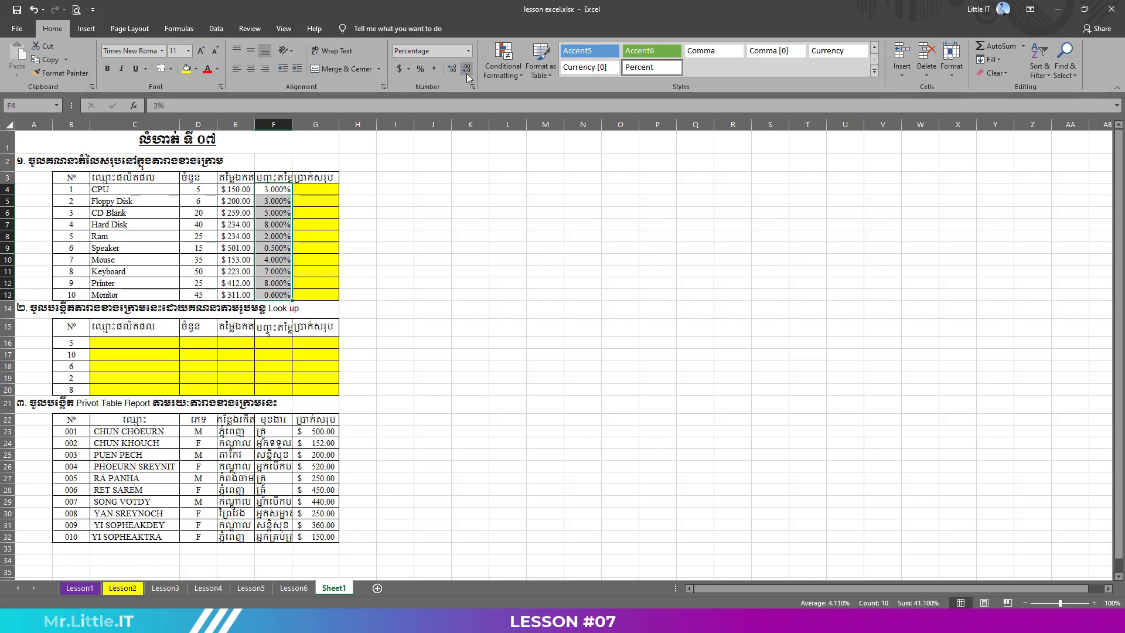
click(467, 68)
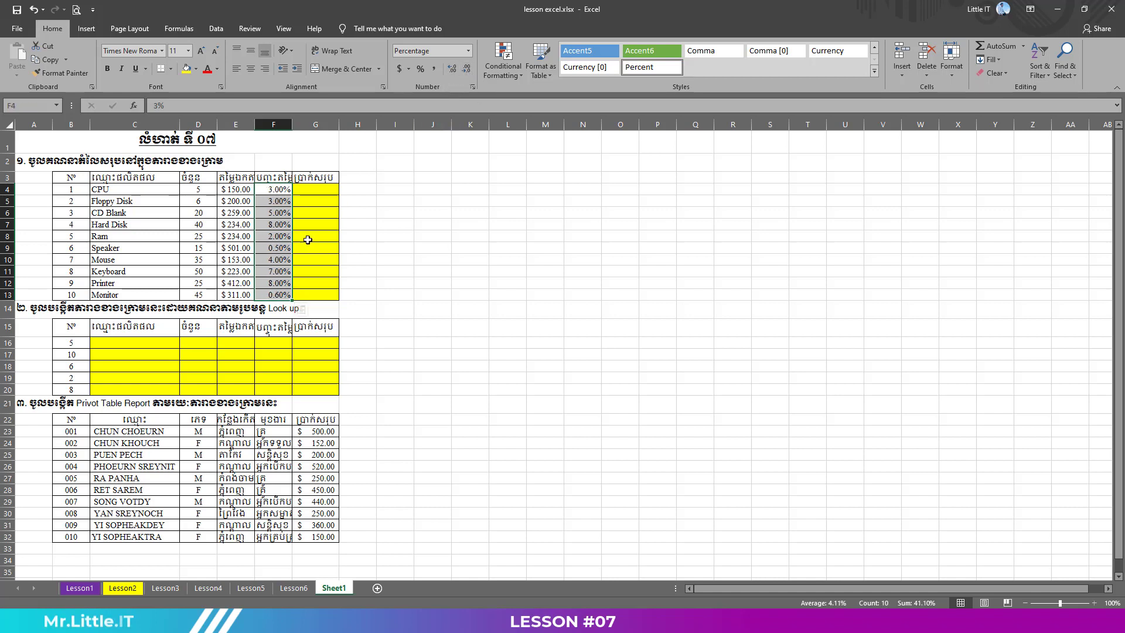
click(319, 189)
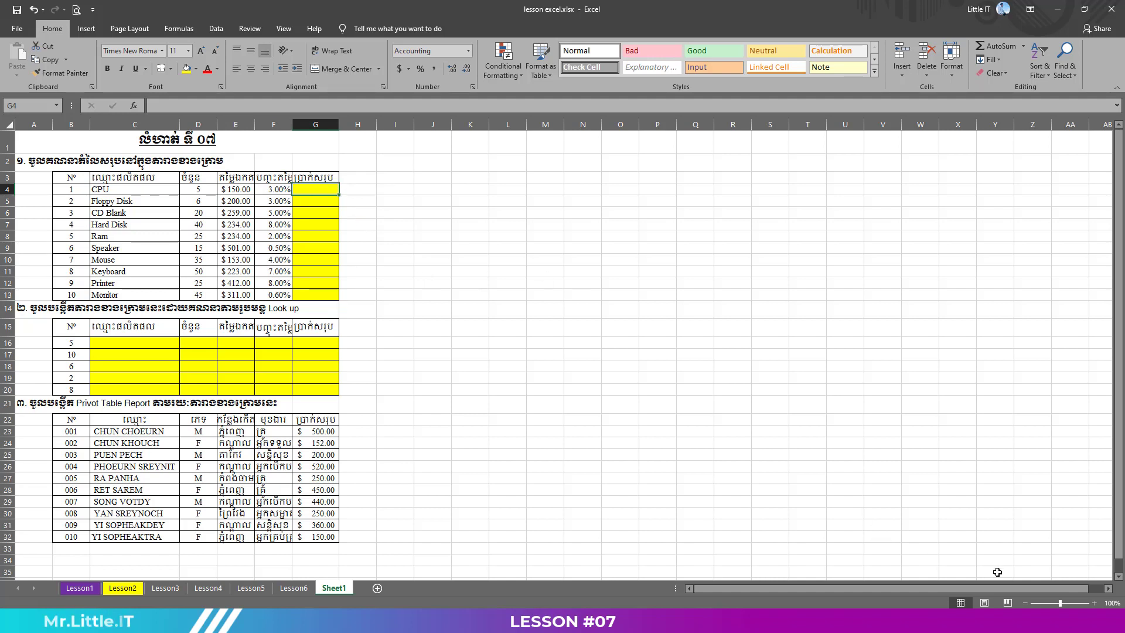
click(1094, 603)
Zoom the sheet to 140% and AutoFit column E so prices show as dollars
click(1093, 603)
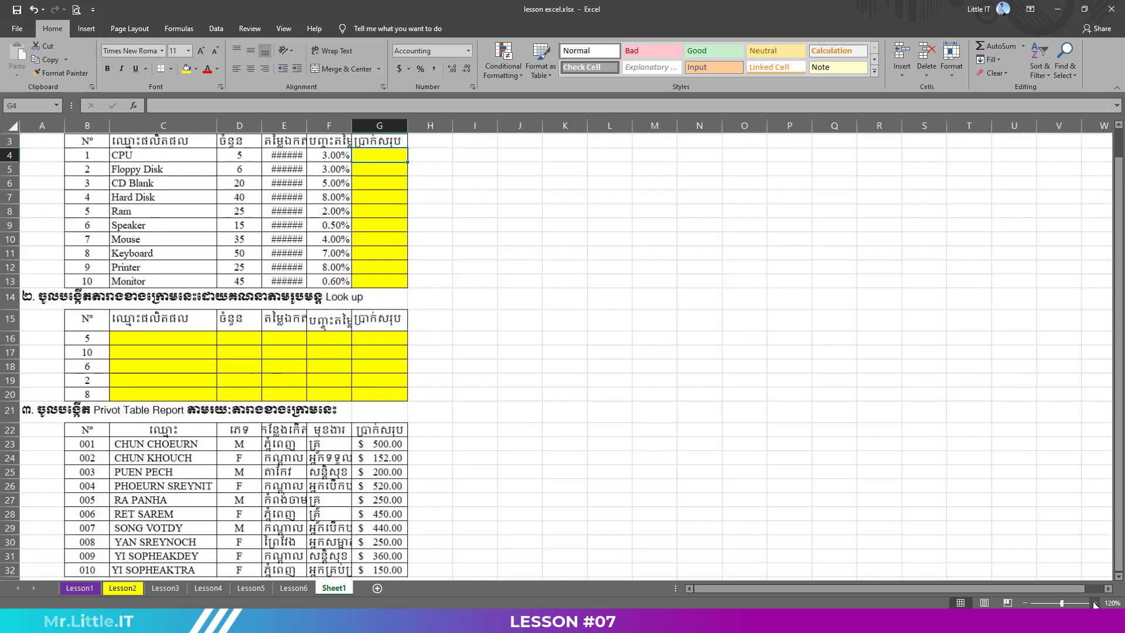
click(1093, 603)
click(1093, 603)
scroll(637, 225, up, 2)
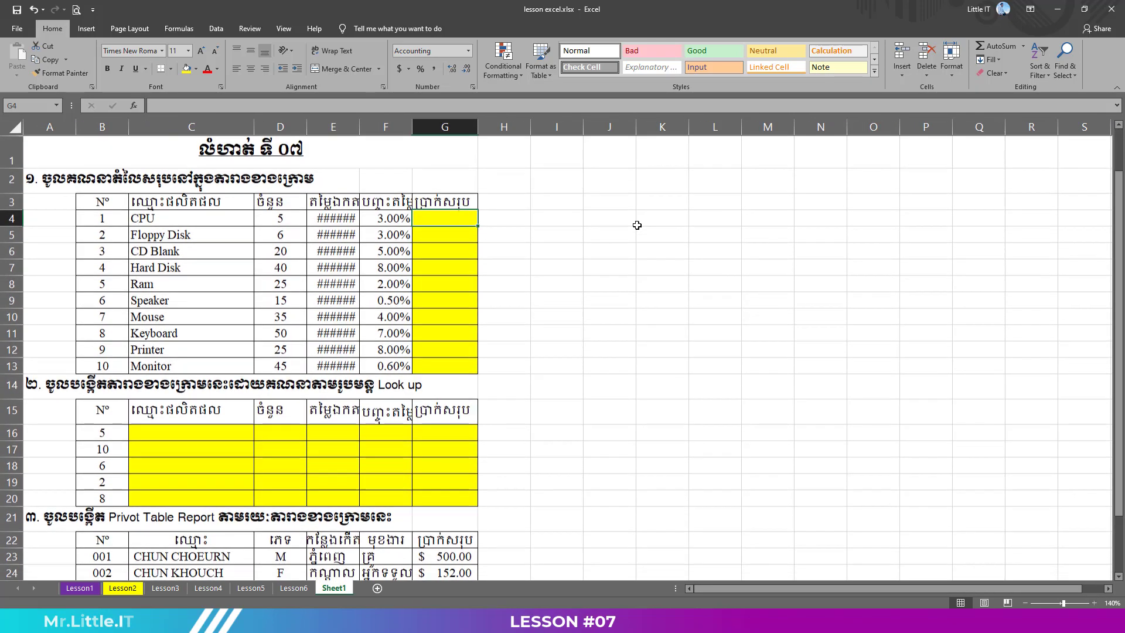
double_click(362, 124)
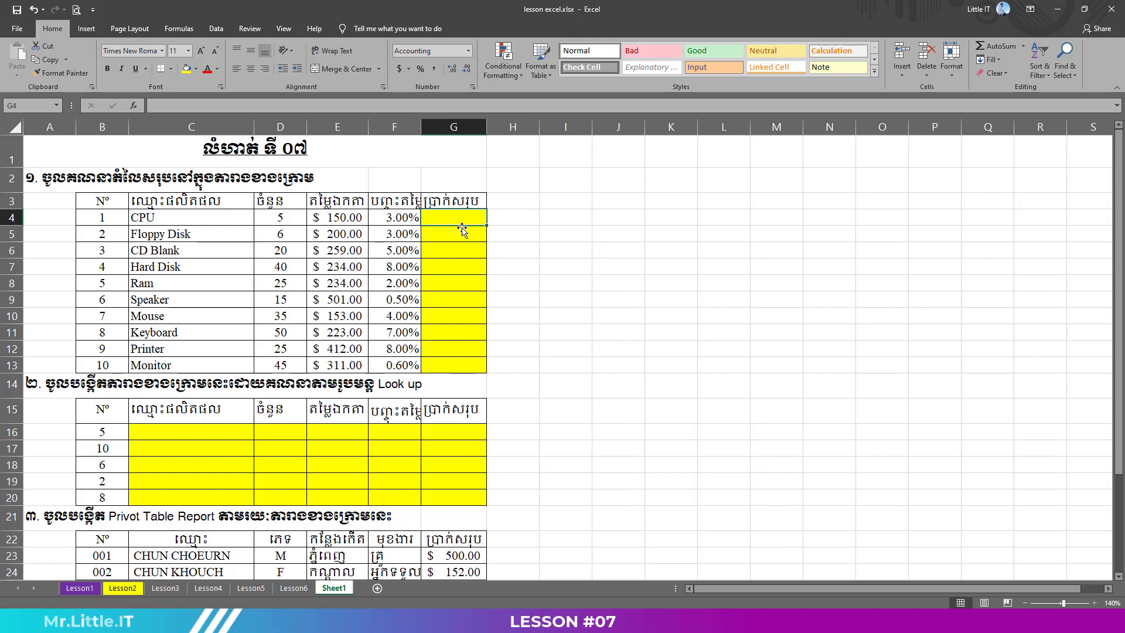
Type the formula =D4*E4-(D4*E4*F4) into G4 for the discounted CPU total
text(=)
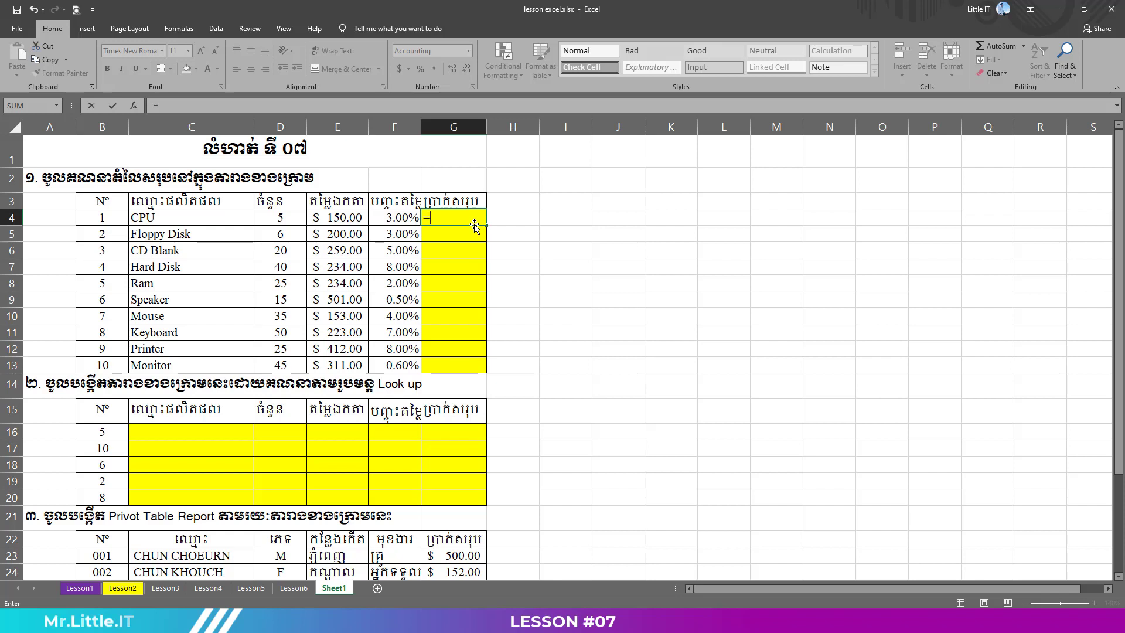
click(269, 221)
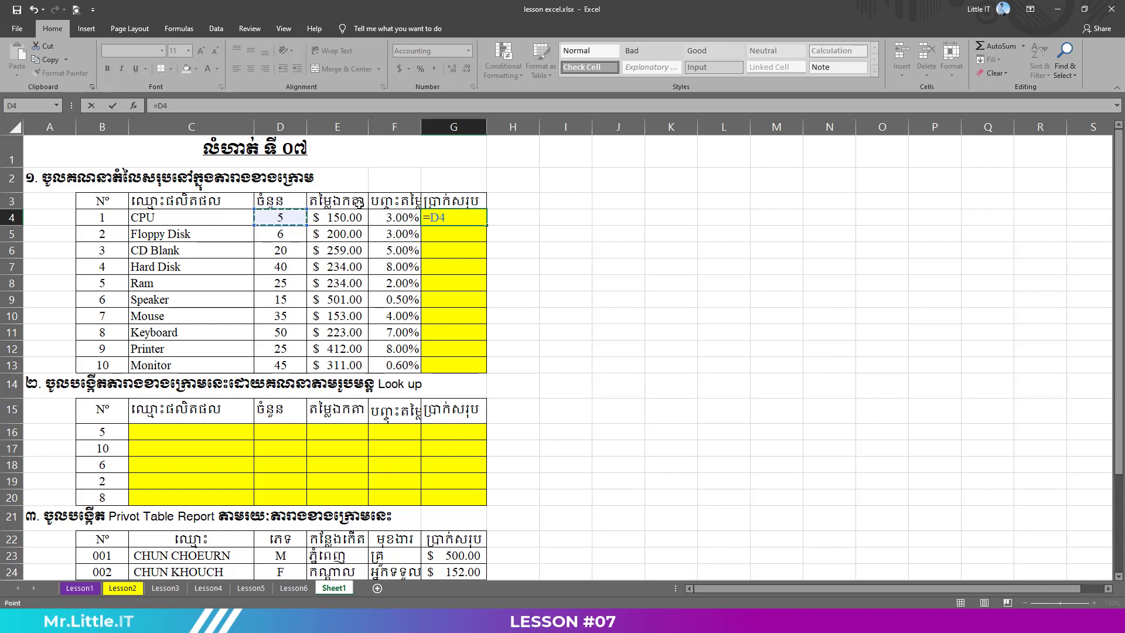
text(*)
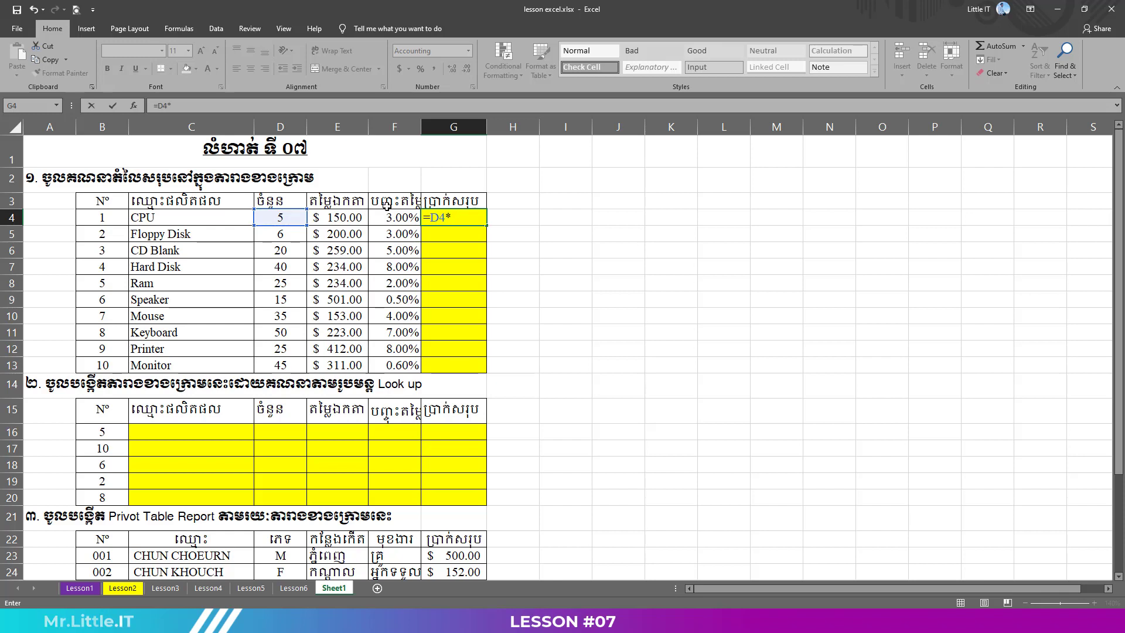
click(332, 219)
text(-()
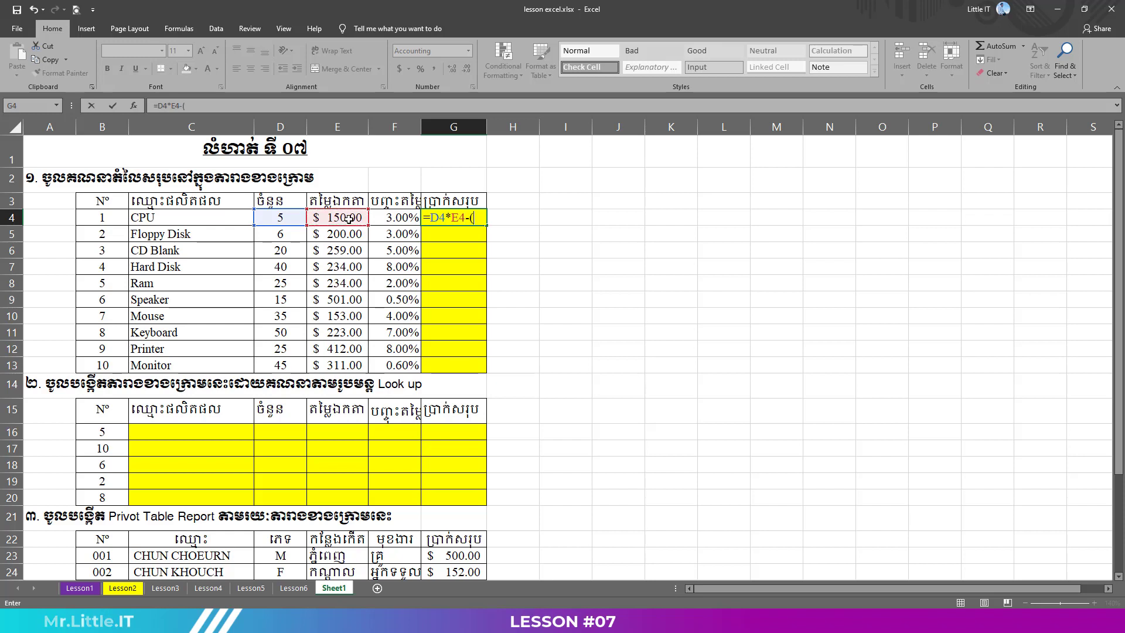
click(288, 219)
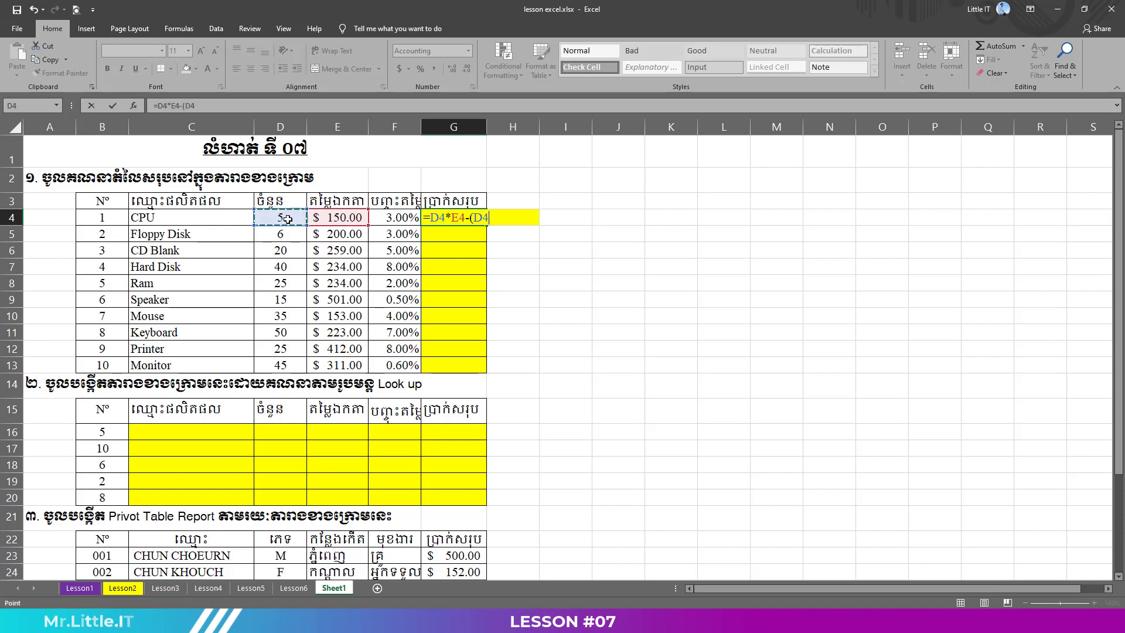
text(*)
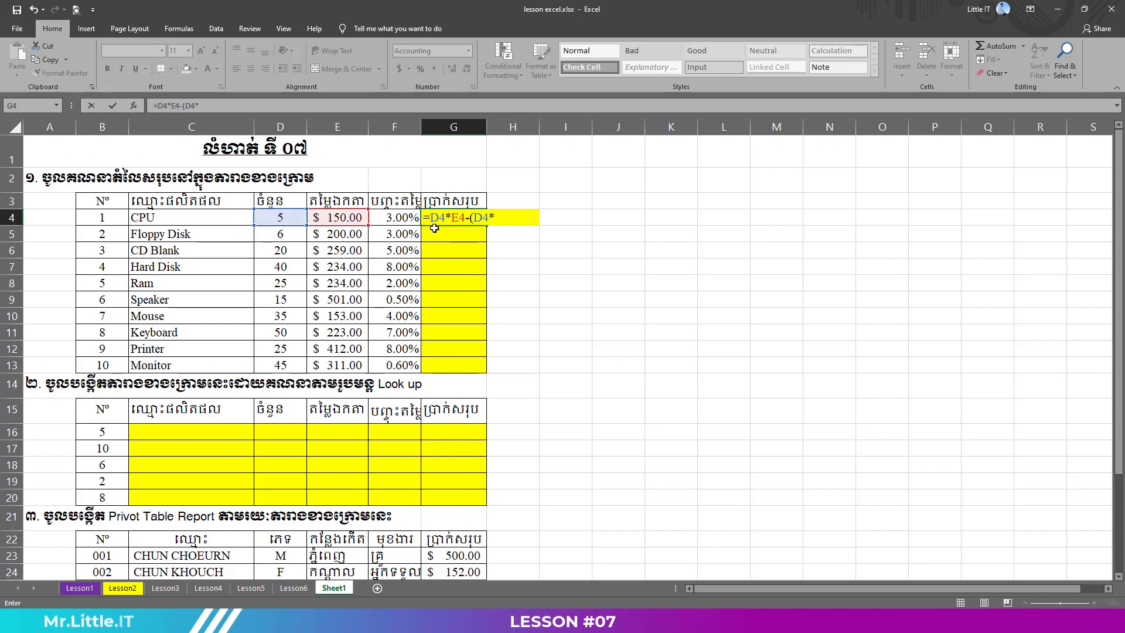
click(352, 217)
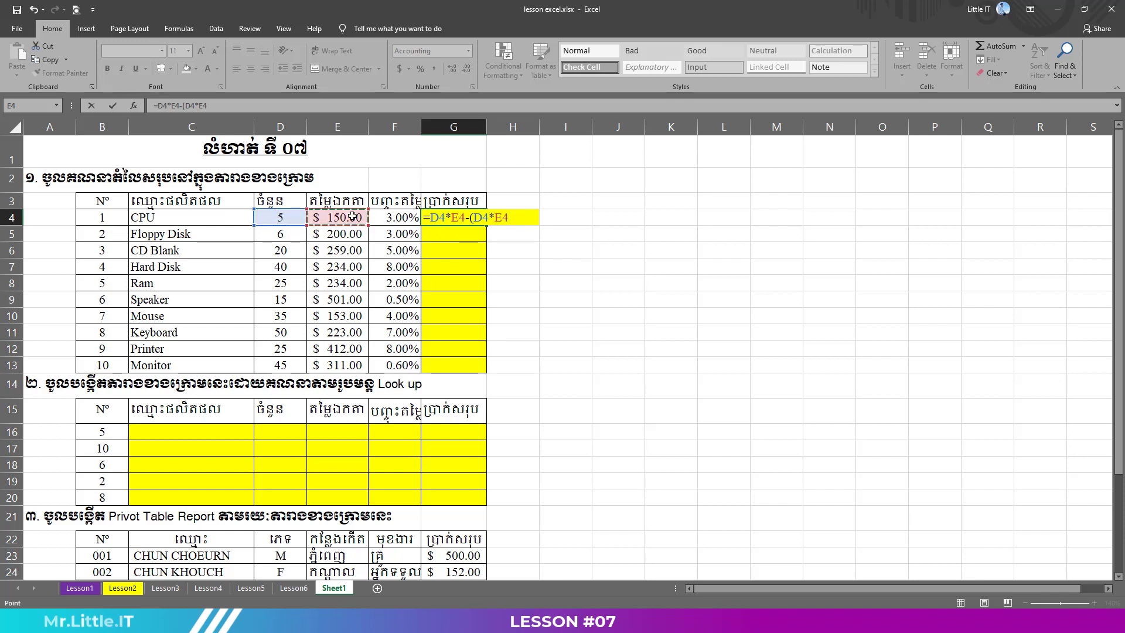
text(*)
click(388, 217)
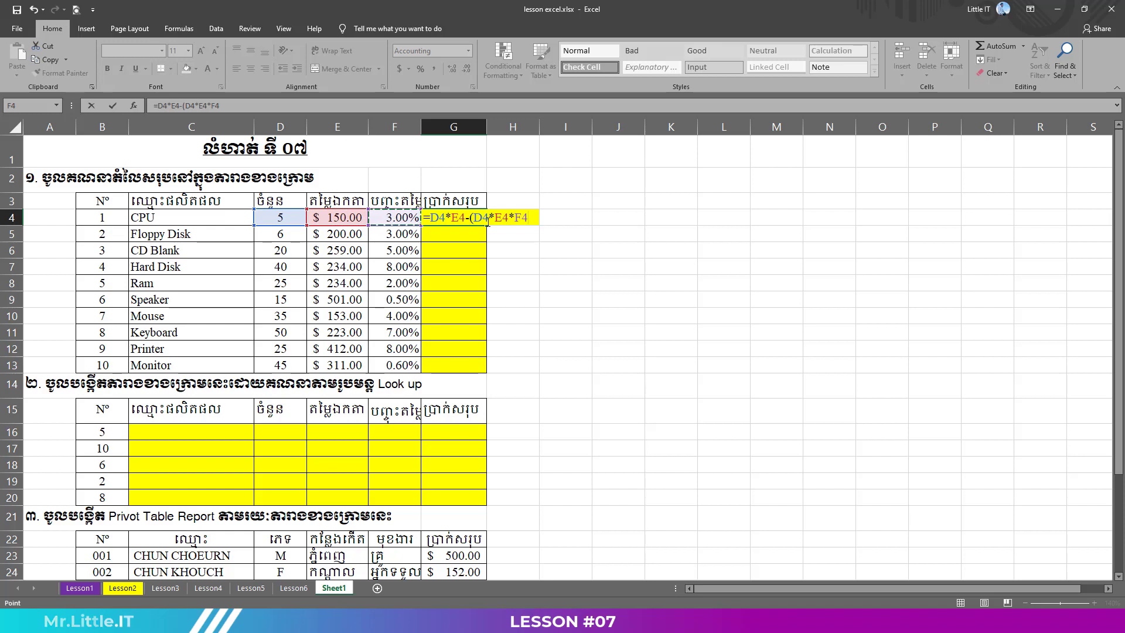
text())
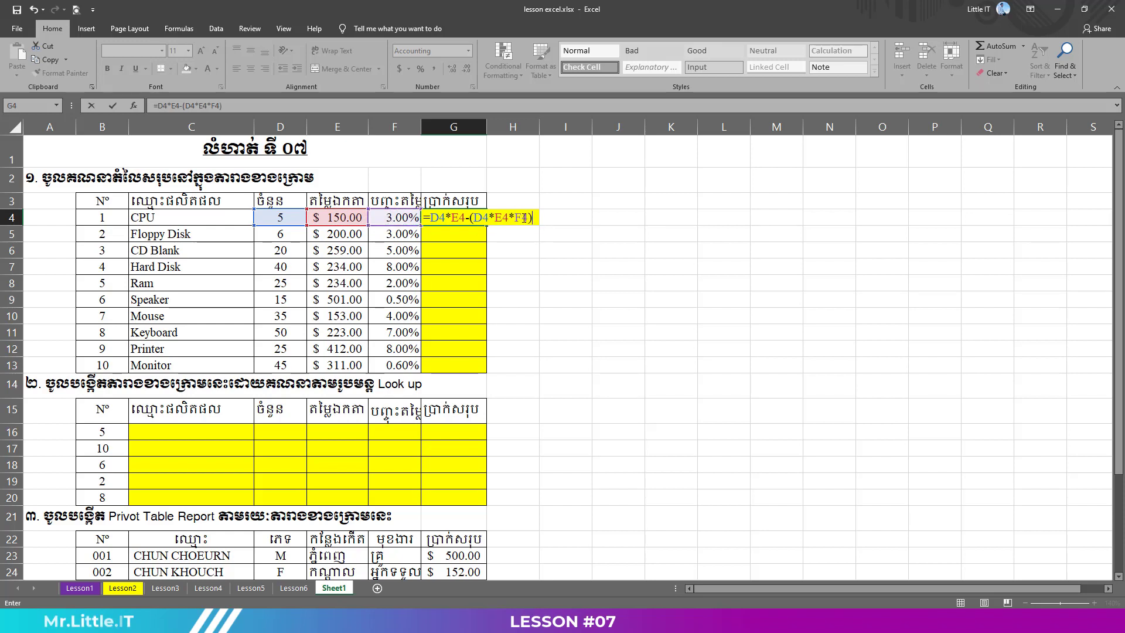
Review the G4 formula text and commit it, showing the CPU total of $727.50
drag(535, 219, 430, 219)
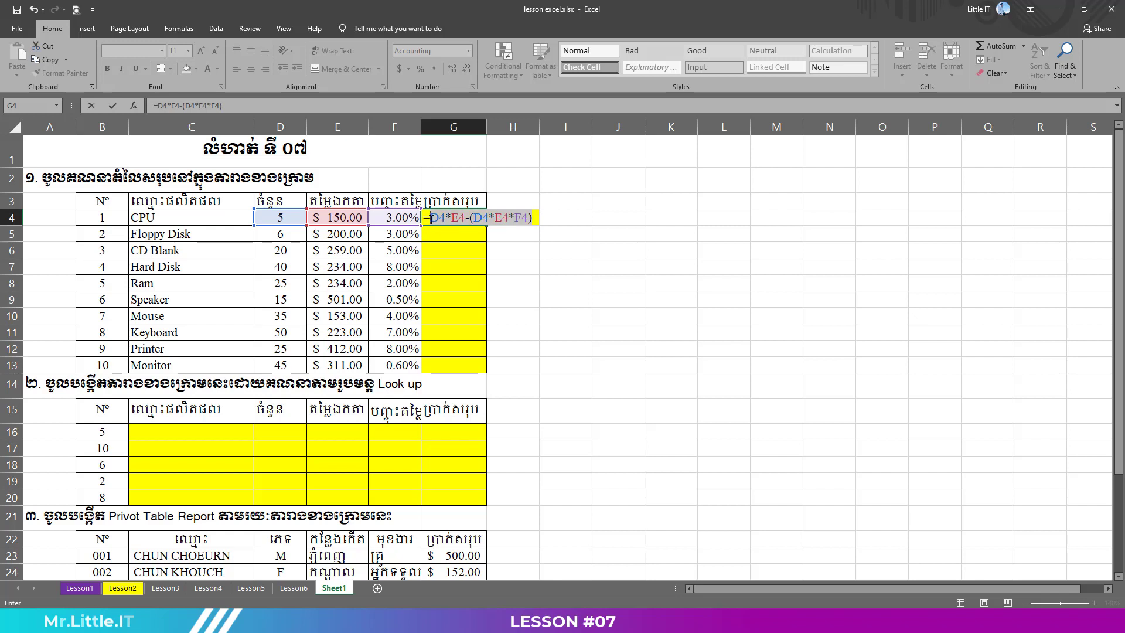
click(535, 219)
drag(535, 219, 431, 219)
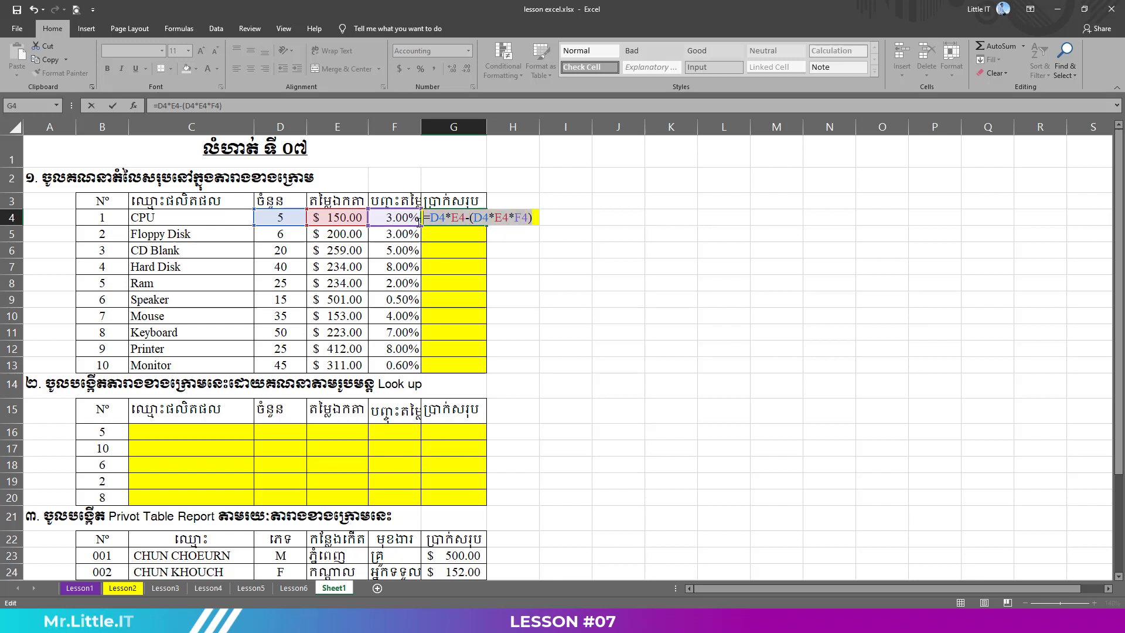
click(539, 217)
key(Return)
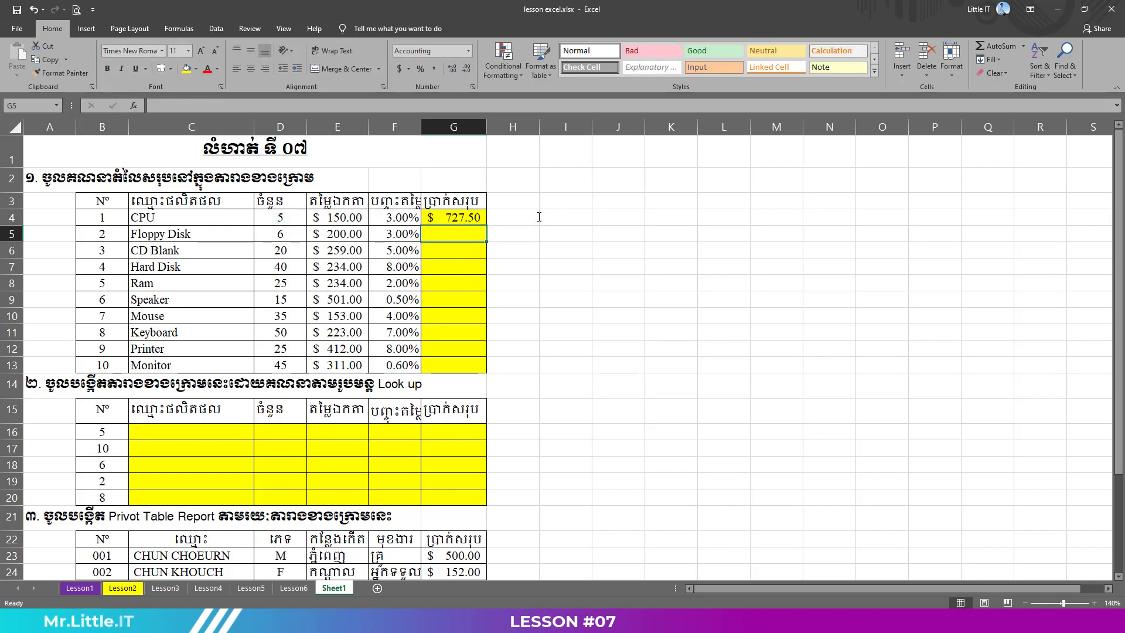
Copy the G4 discount formula down to G13 and AutoFit column G to reveal totals up to $13,911.03
click(469, 217)
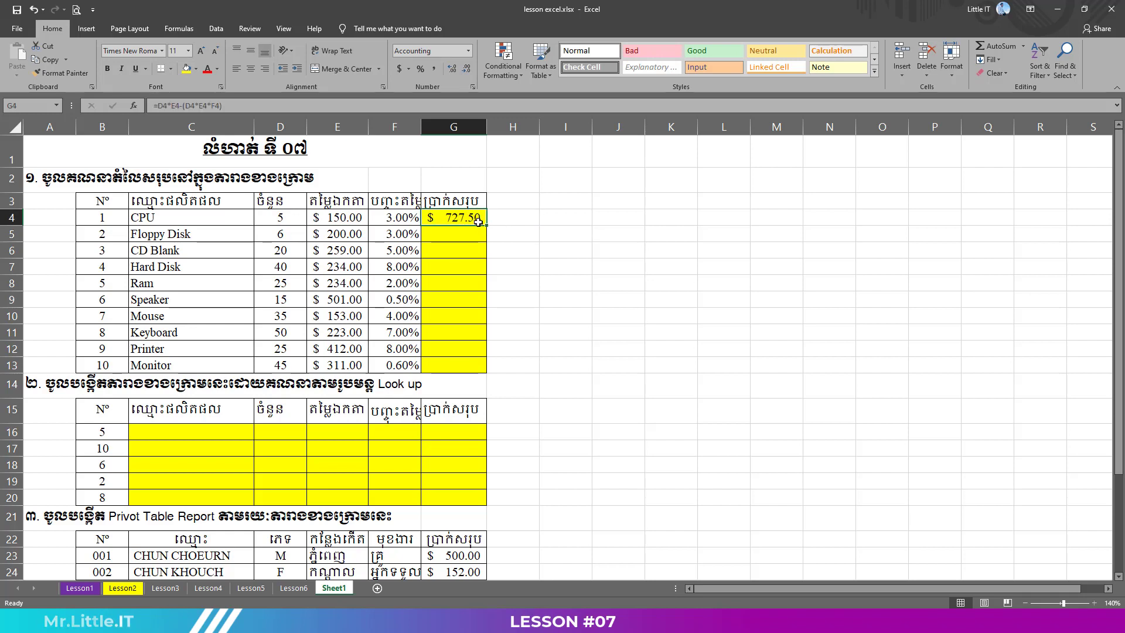
drag(487, 226, 484, 373)
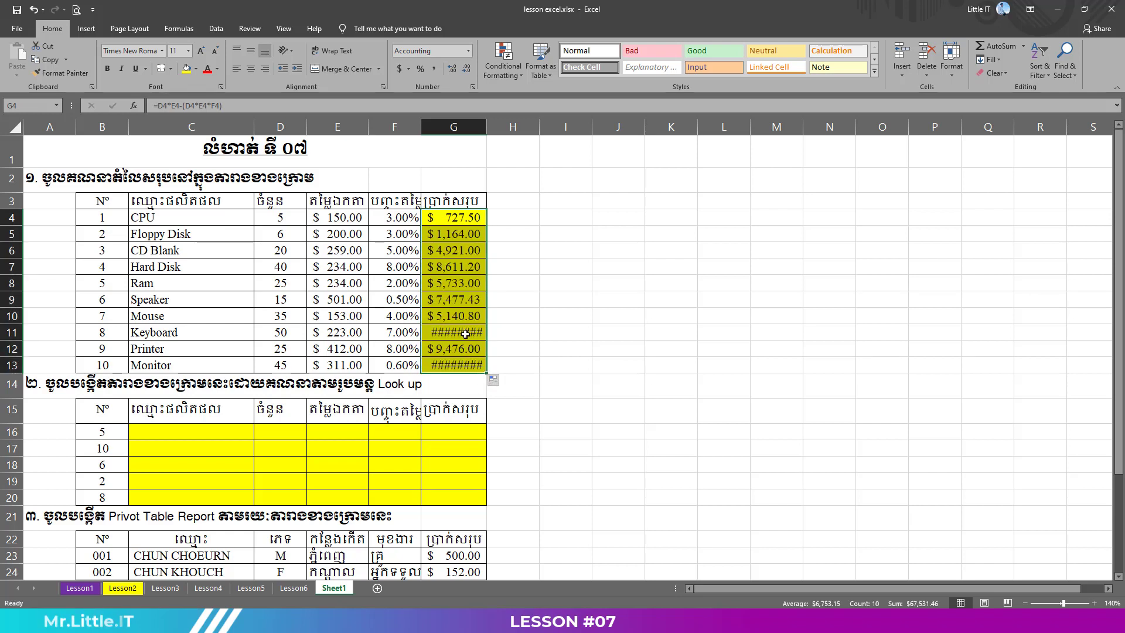
double_click(465, 332)
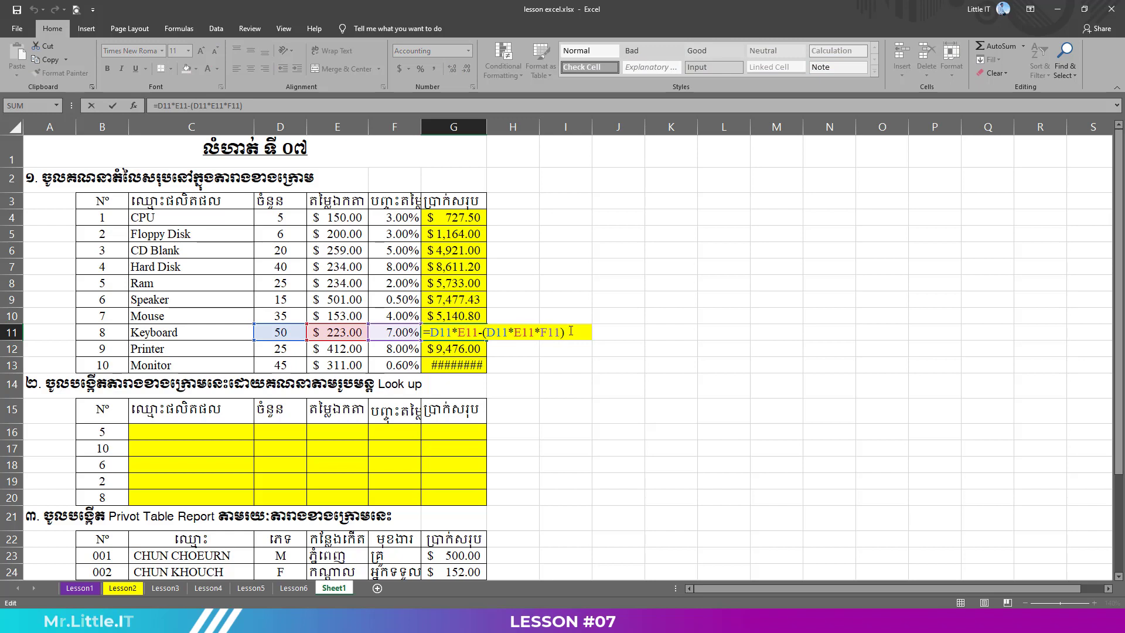
key(Return)
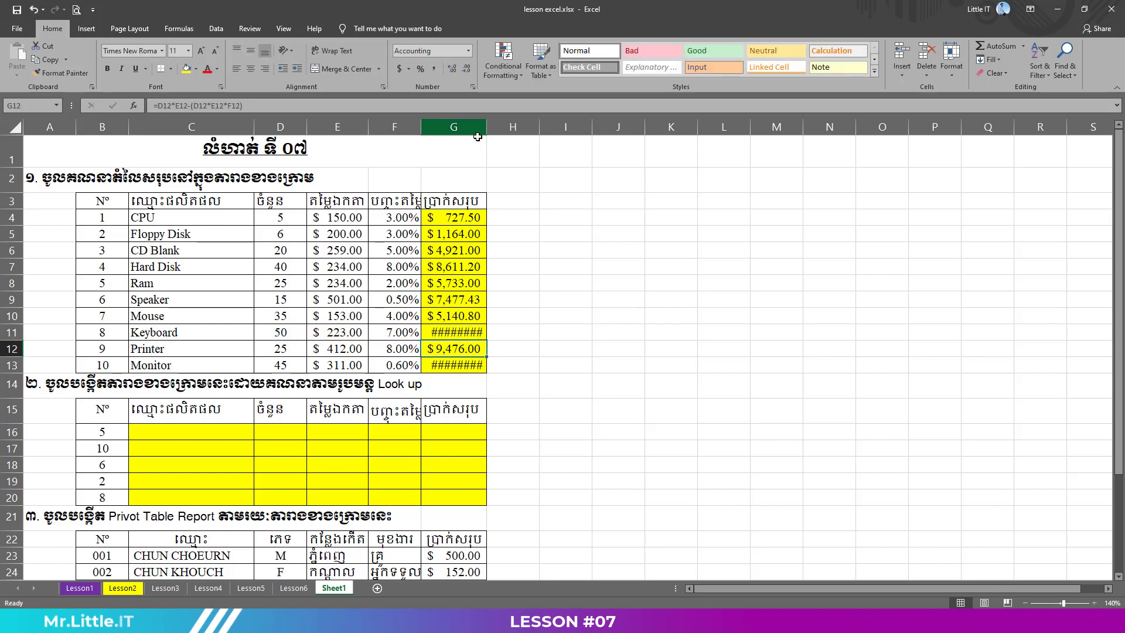
double_click(487, 127)
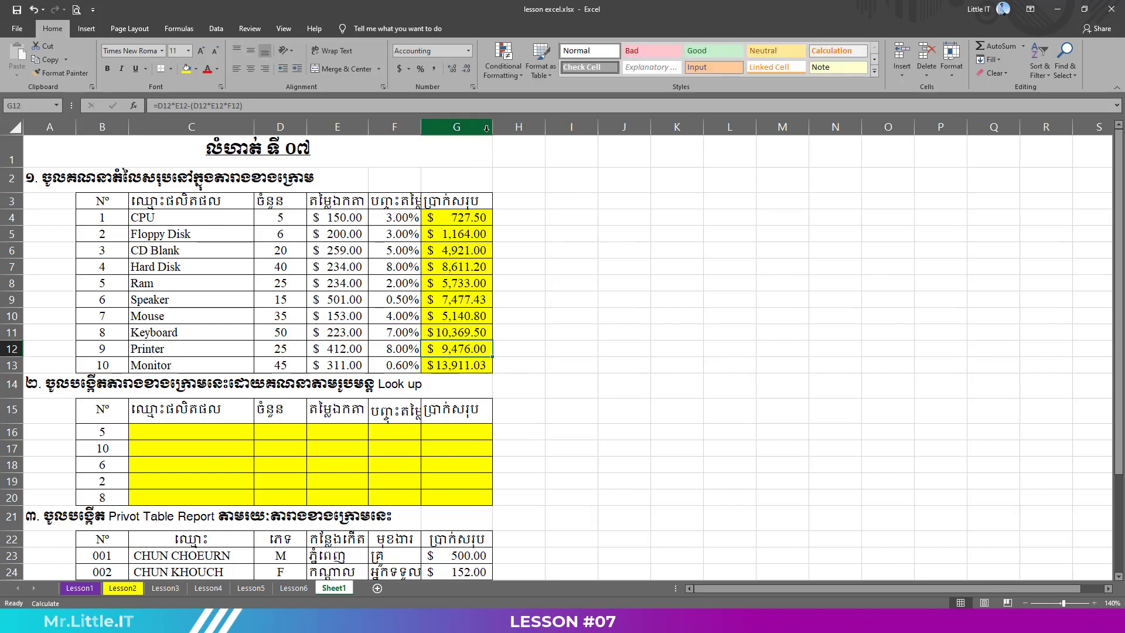
double_click(463, 365)
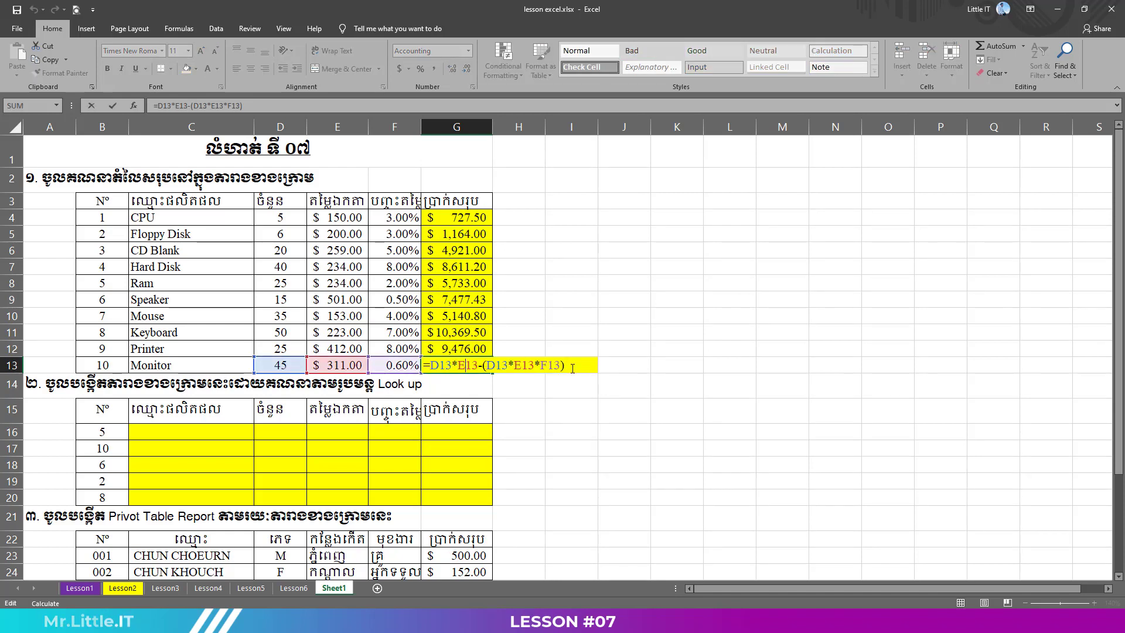
key(Return)
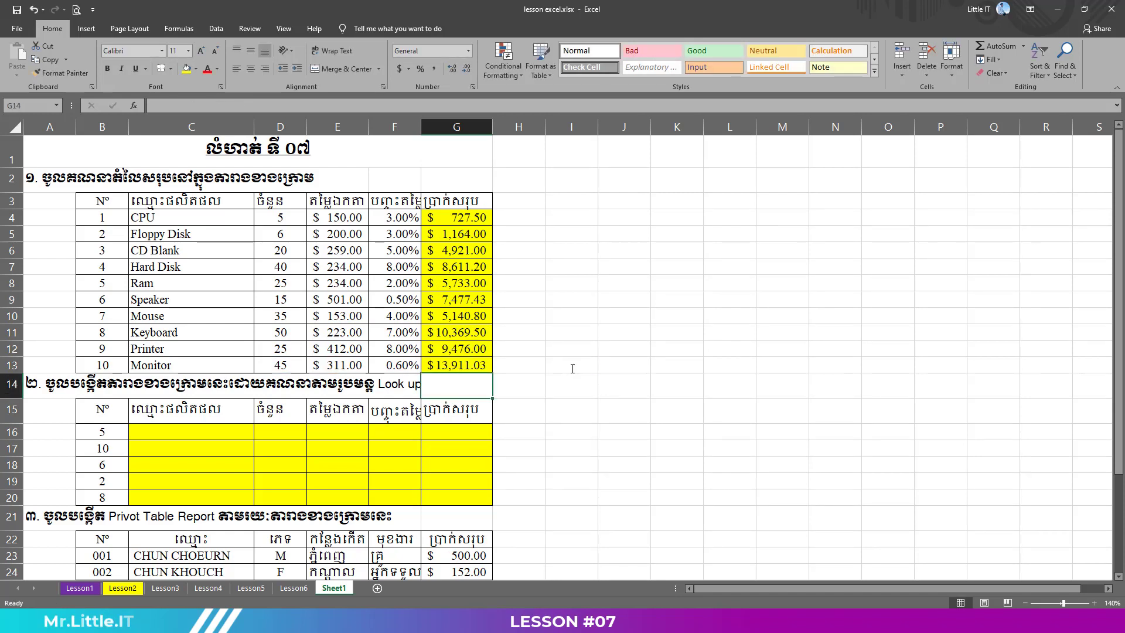
drag(1120, 205, 1119, 202)
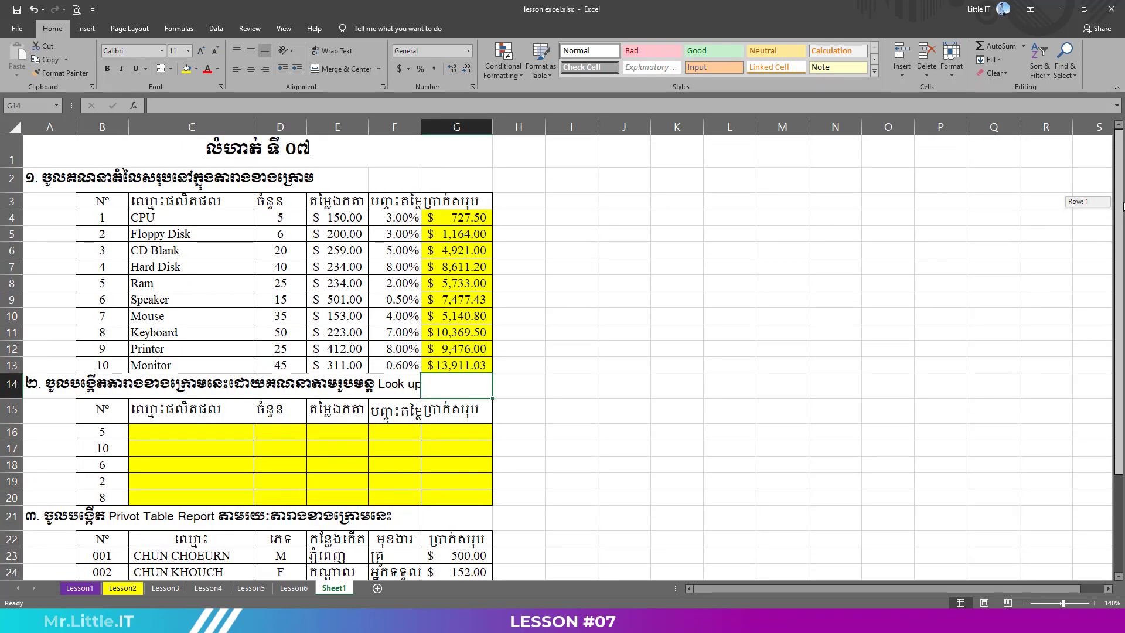
drag(1124, 205, 1123, 206)
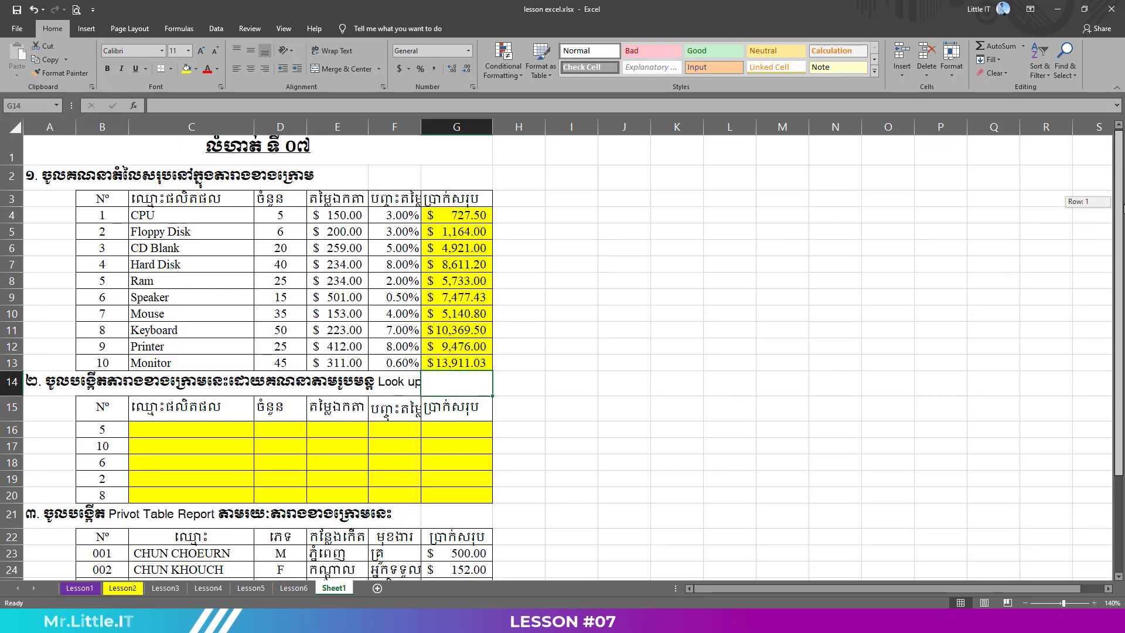
drag(1123, 205, 1123, 211)
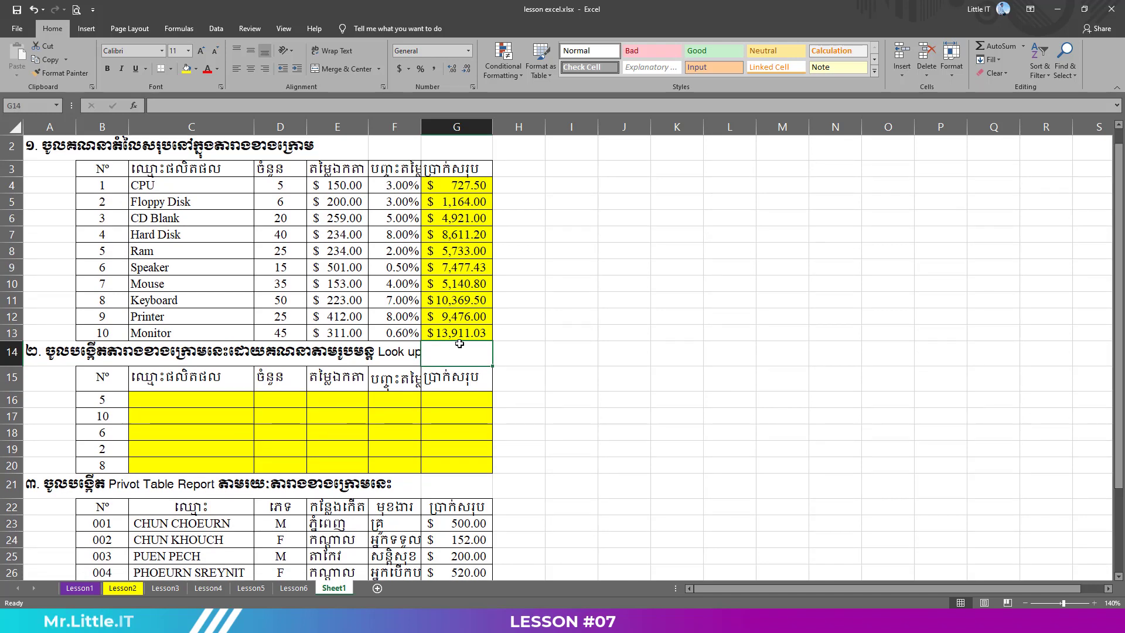
click(443, 334)
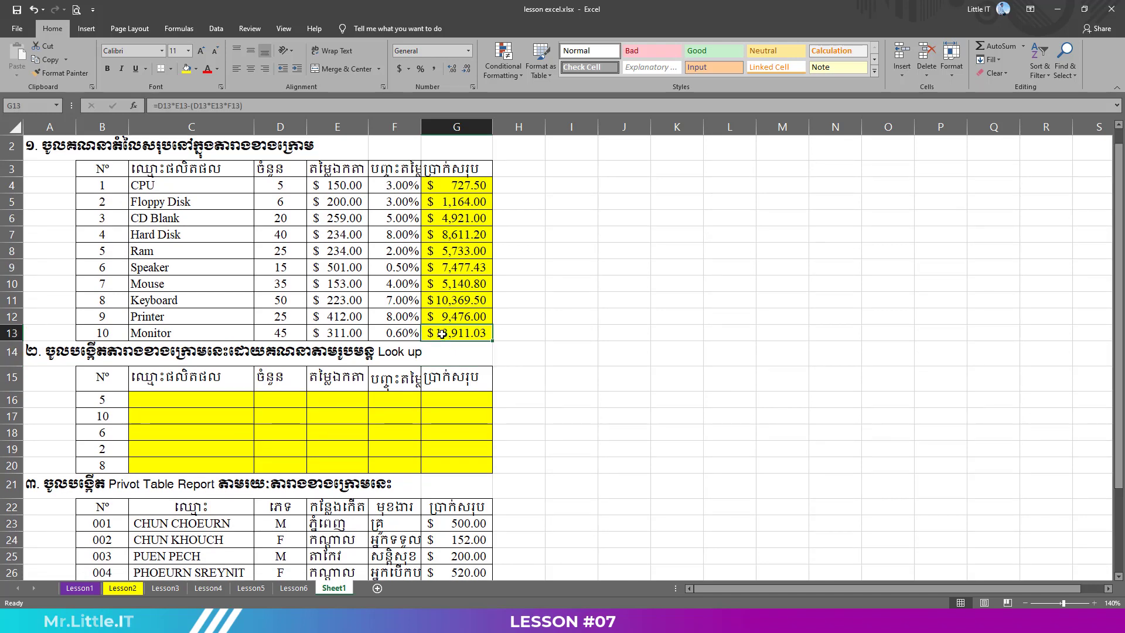
click(330, 334)
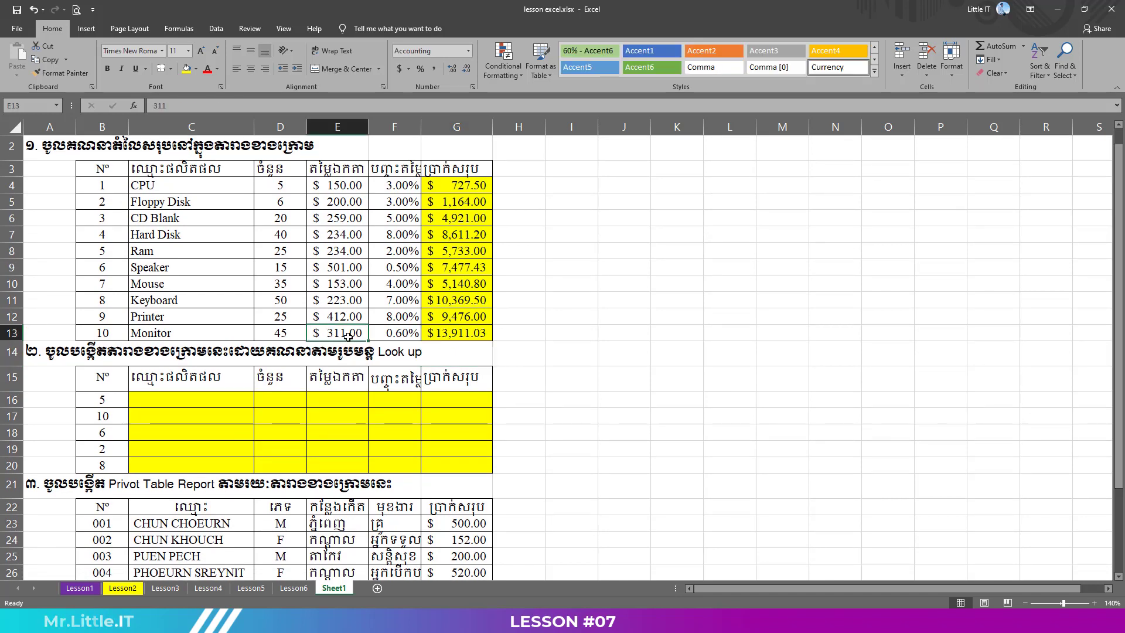
click(281, 334)
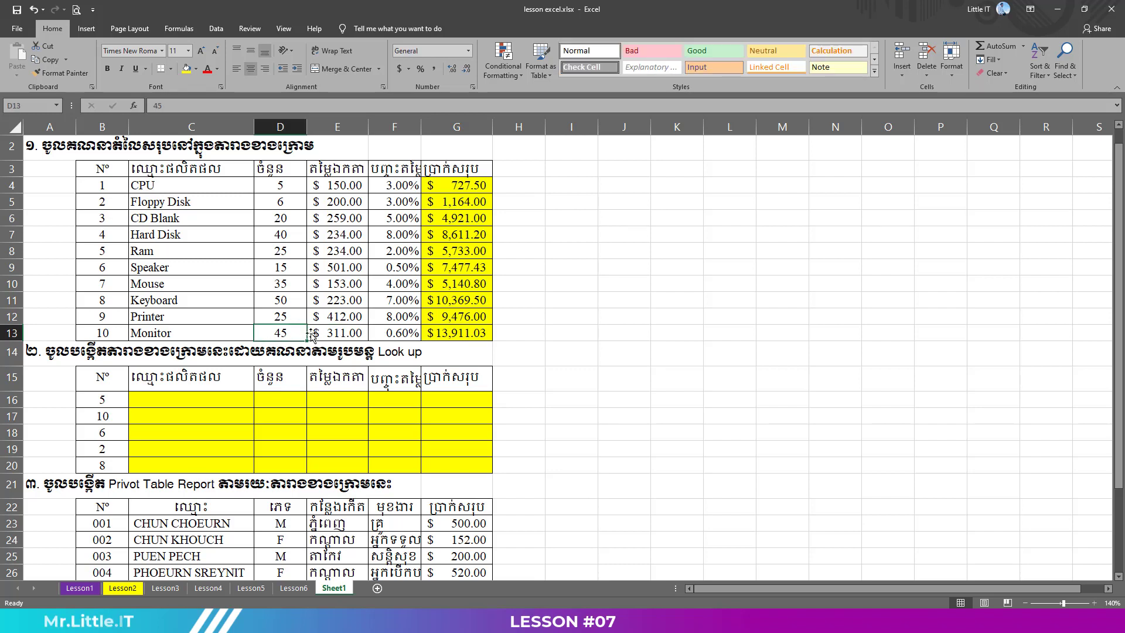
click(409, 334)
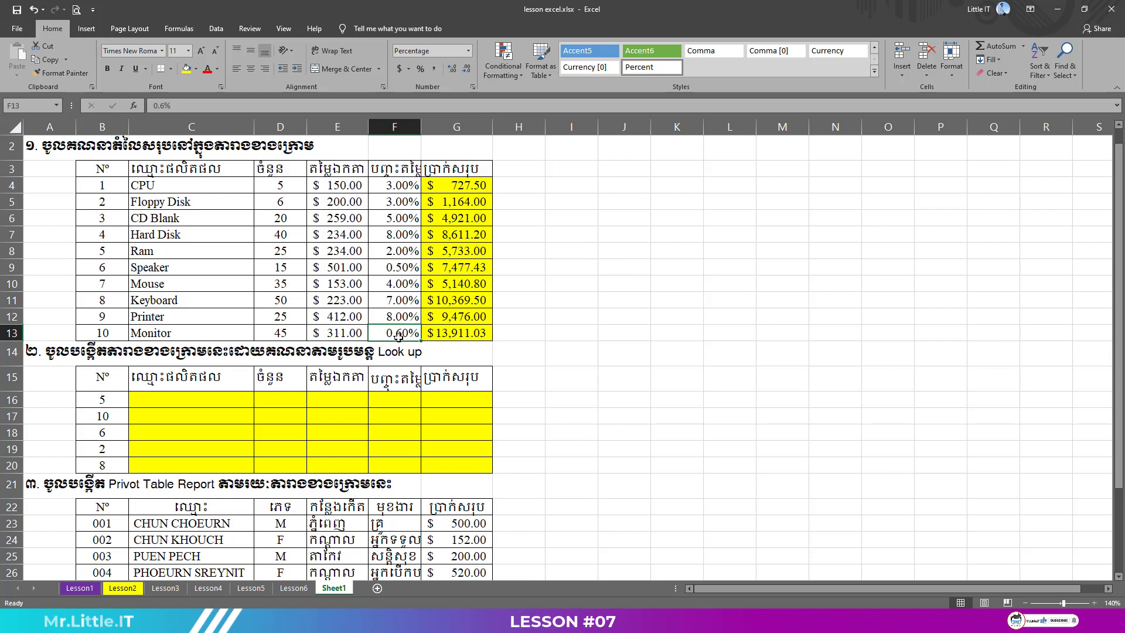
click(441, 334)
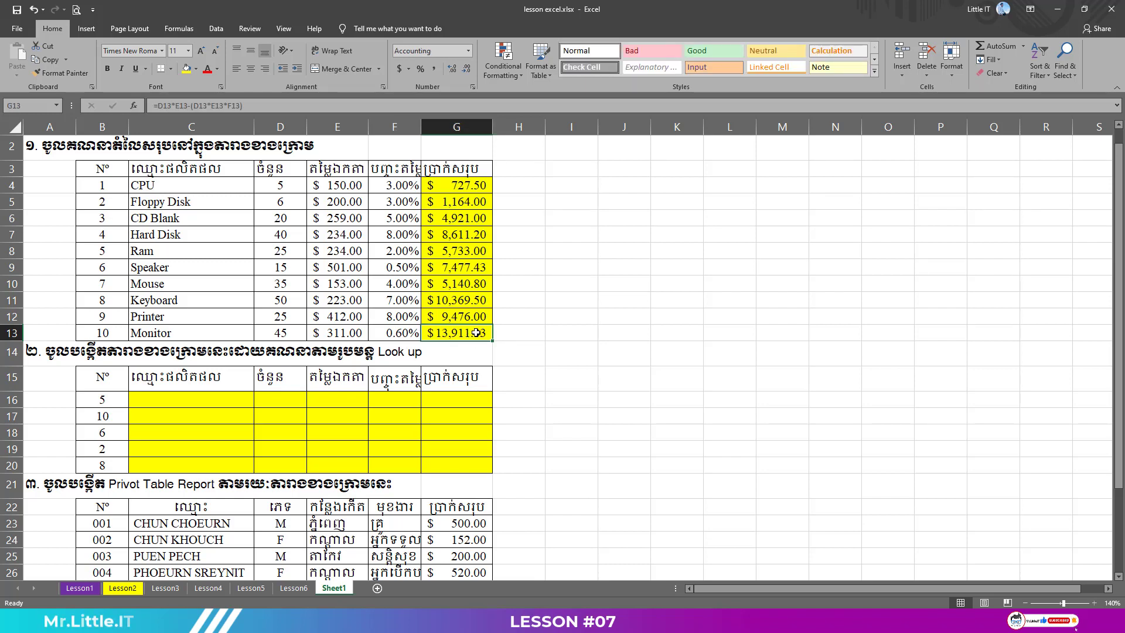
Enter =D13*E13 in H13, showing the Monitor gross amount of $13,995.00
click(283, 334)
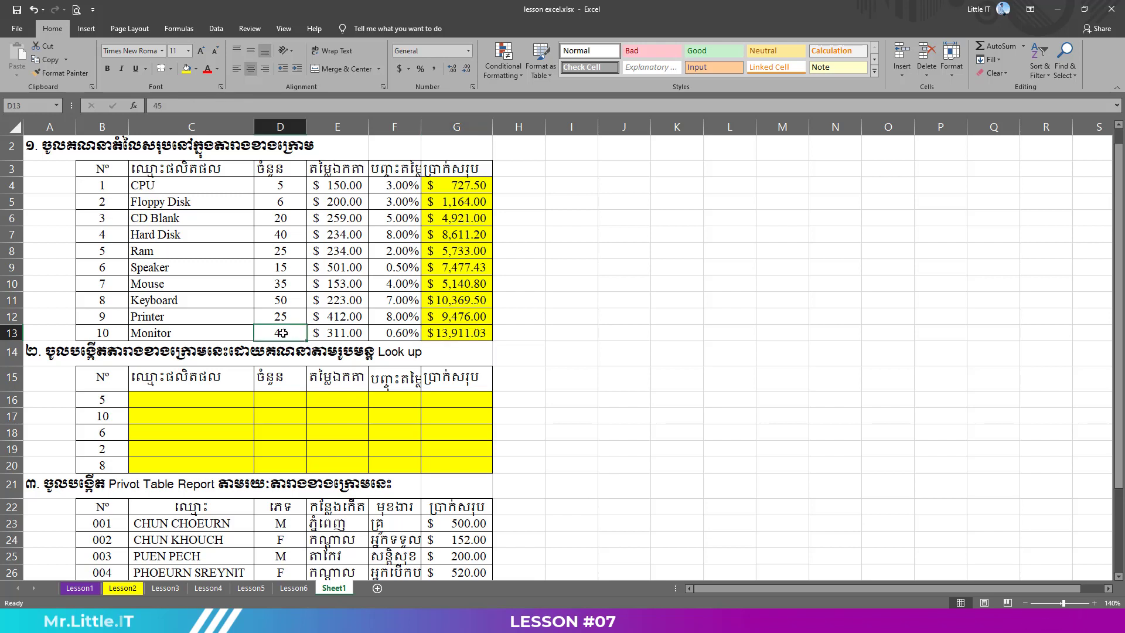
click(511, 334)
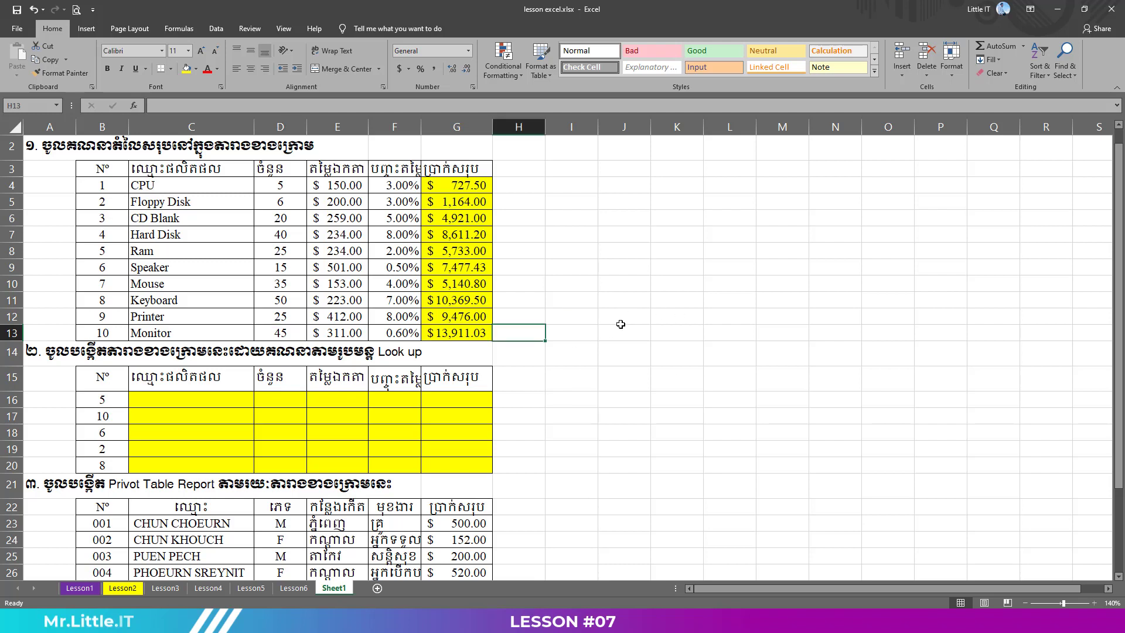
text(=)
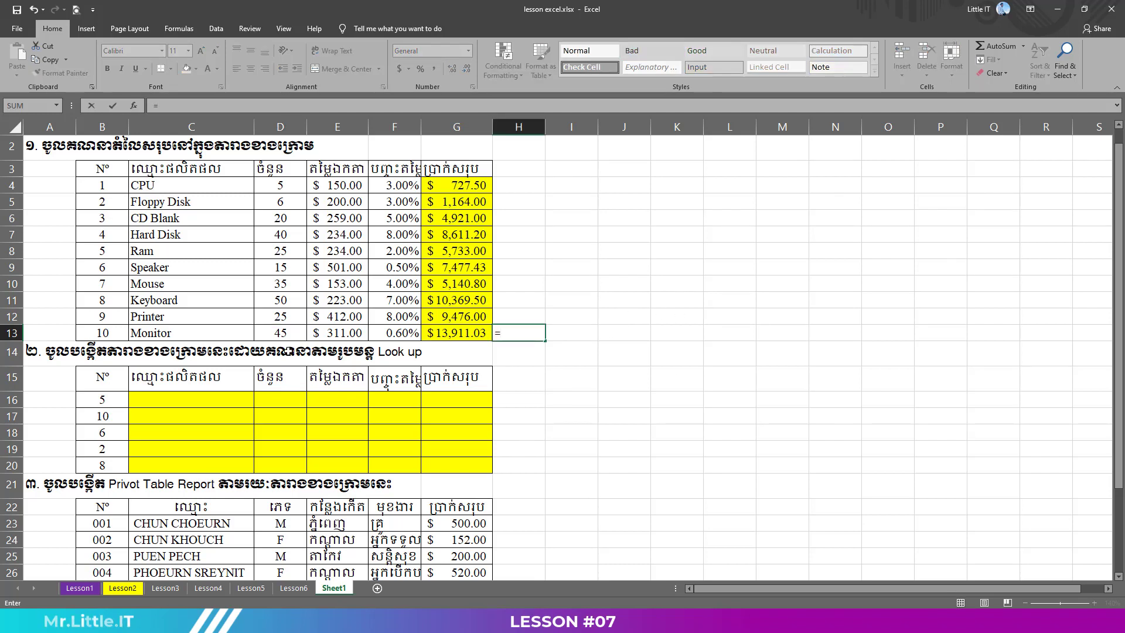
click(284, 334)
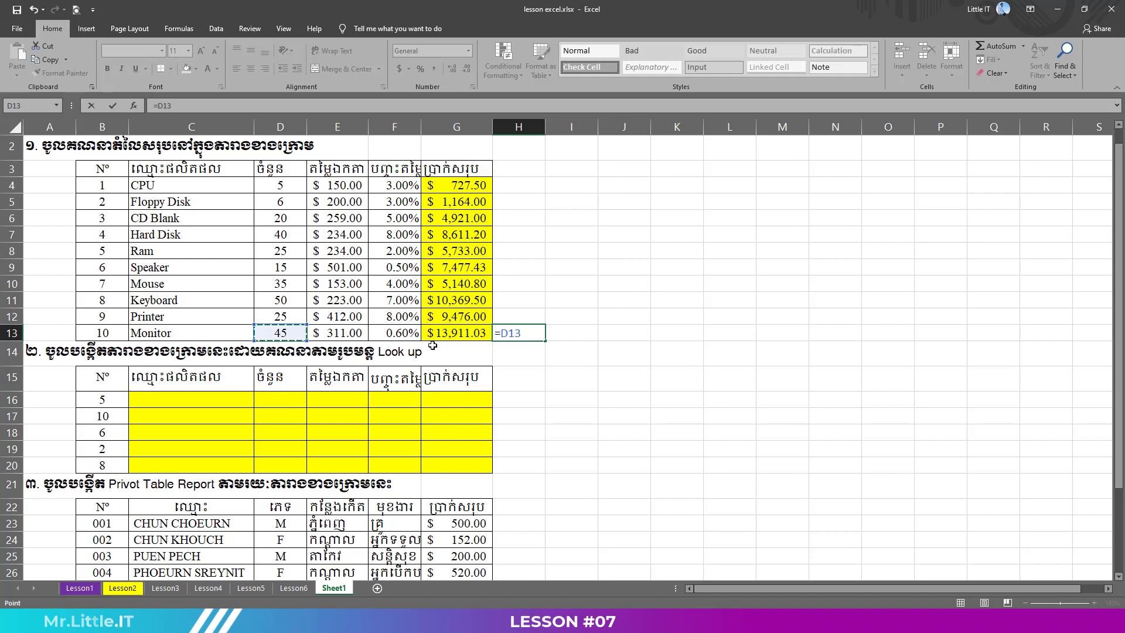
text(*)
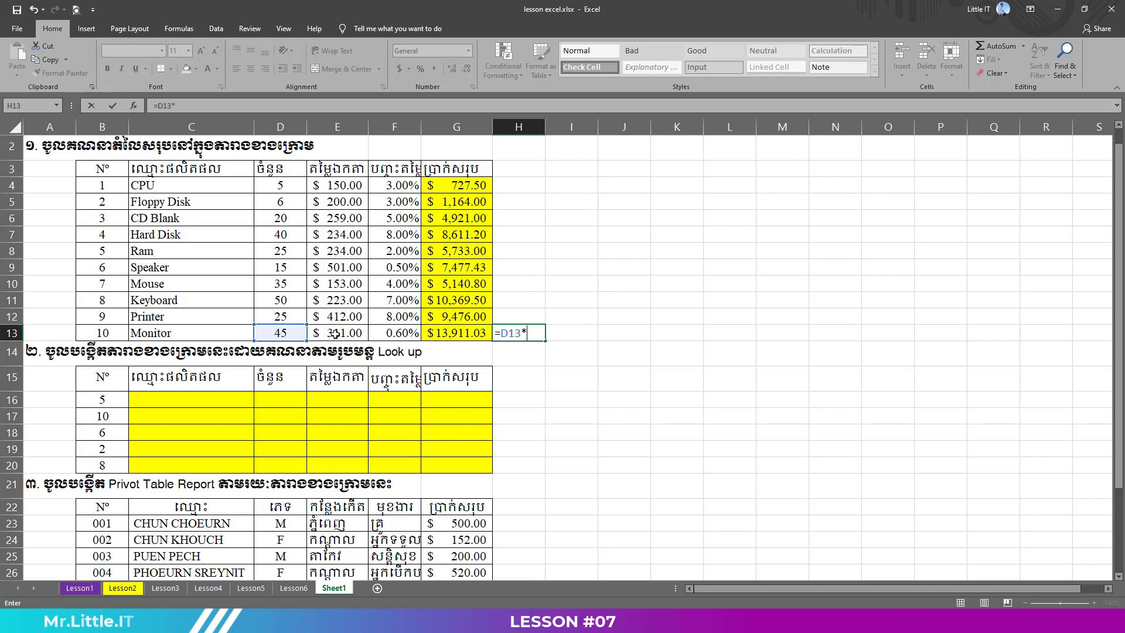
click(337, 334)
key(Return)
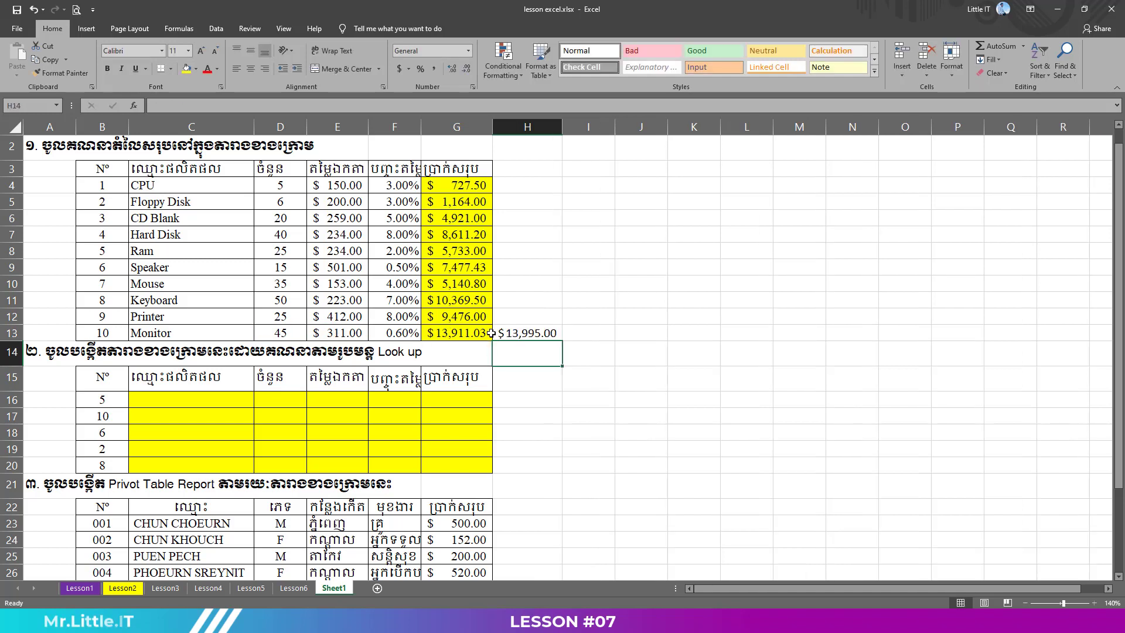
click(535, 333)
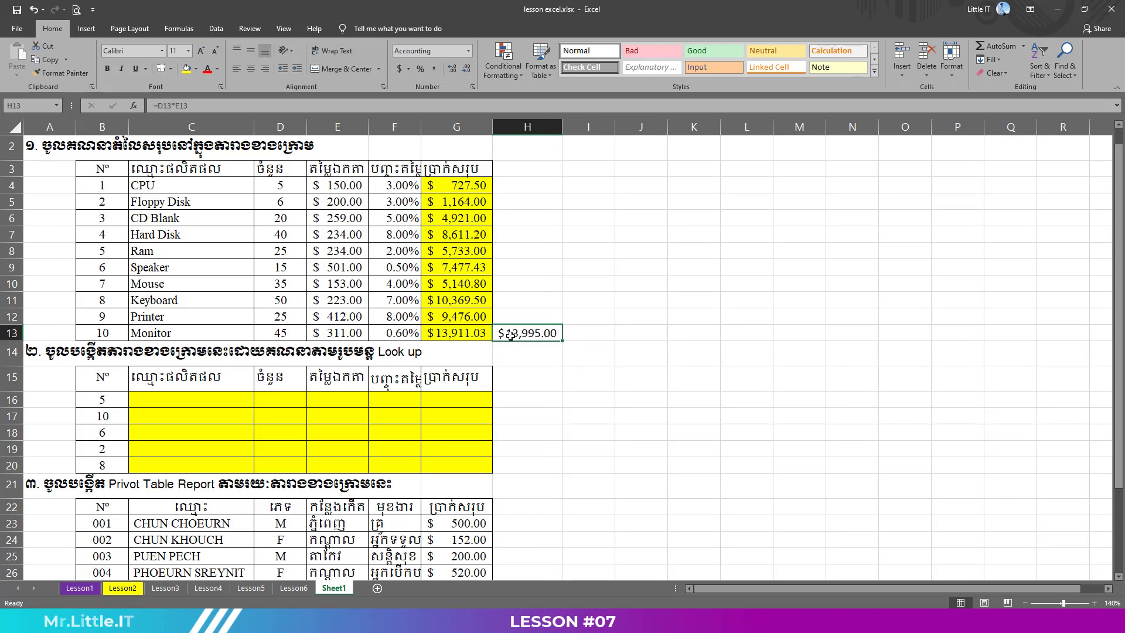
Enter =H13-G13 in I13, showing the $83.97 discount difference
click(594, 336)
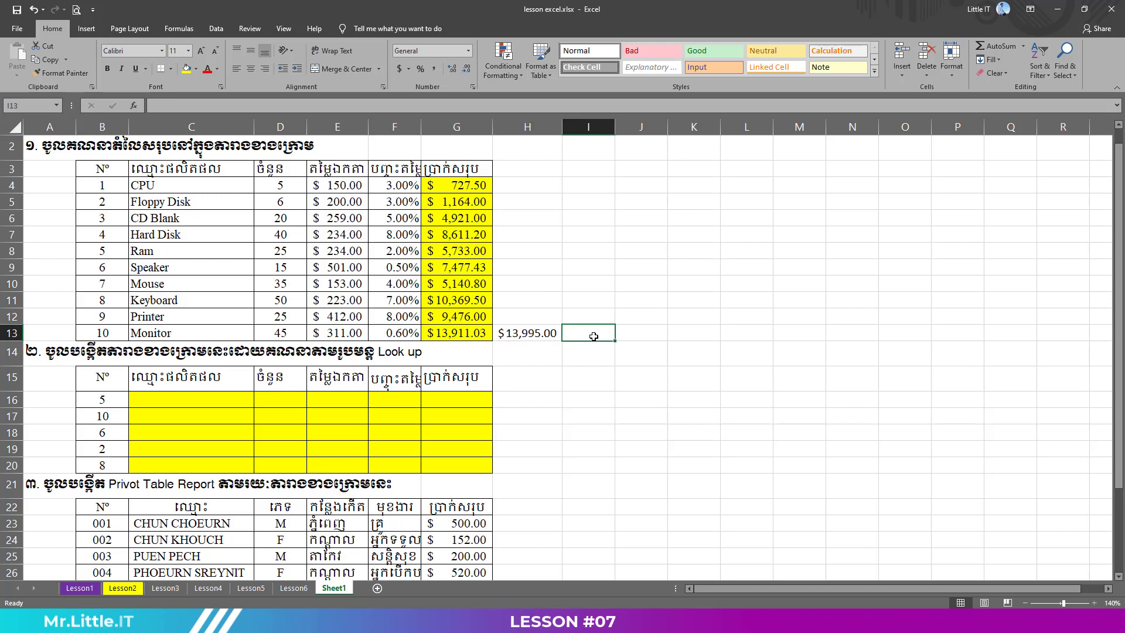
text(=)
click(534, 334)
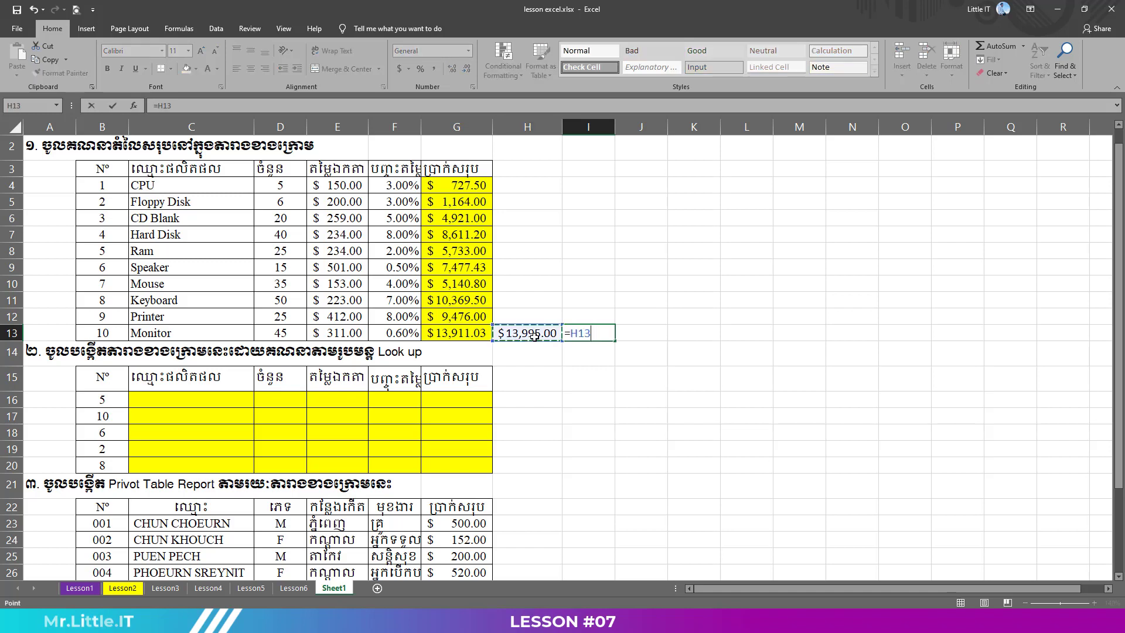
text(-)
click(485, 337)
key(Return)
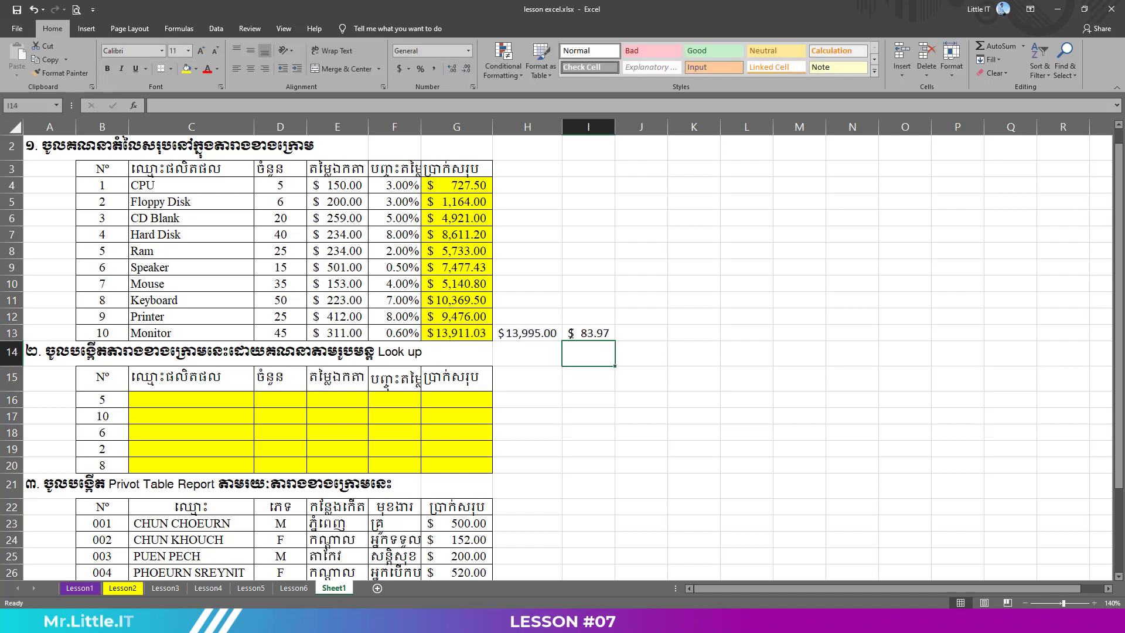
click(589, 332)
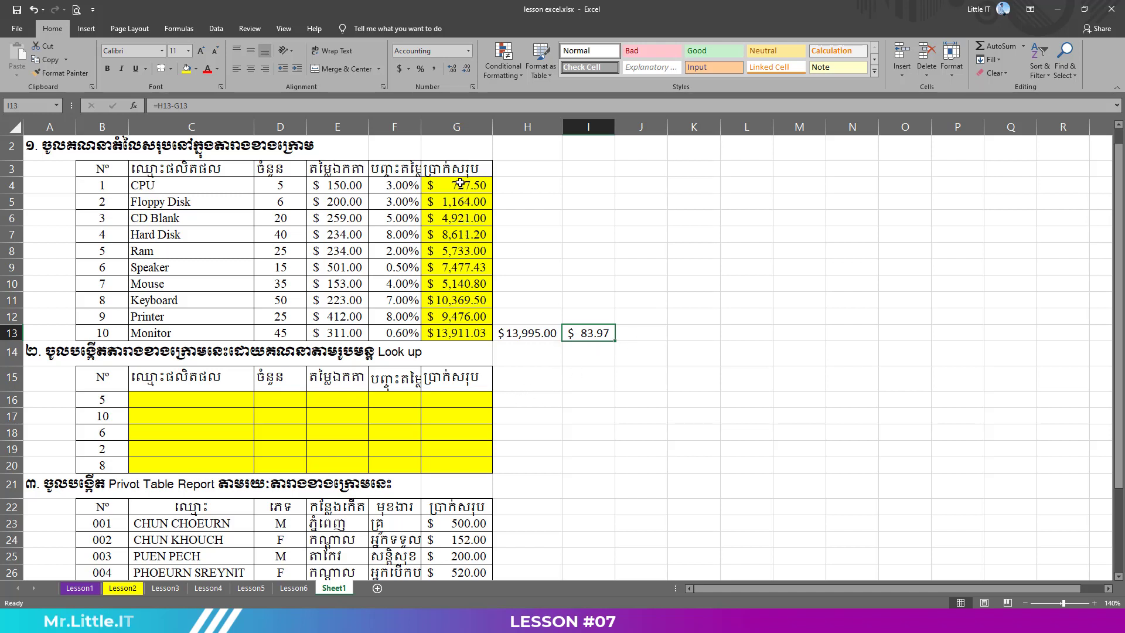
drag(461, 184, 460, 301)
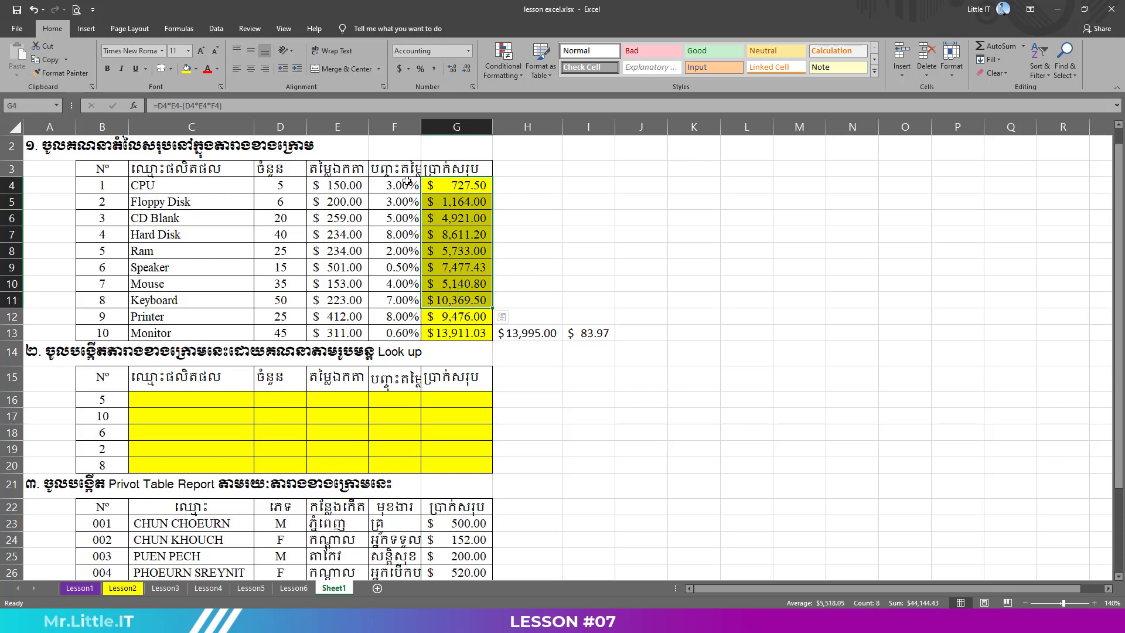
double_click(422, 127)
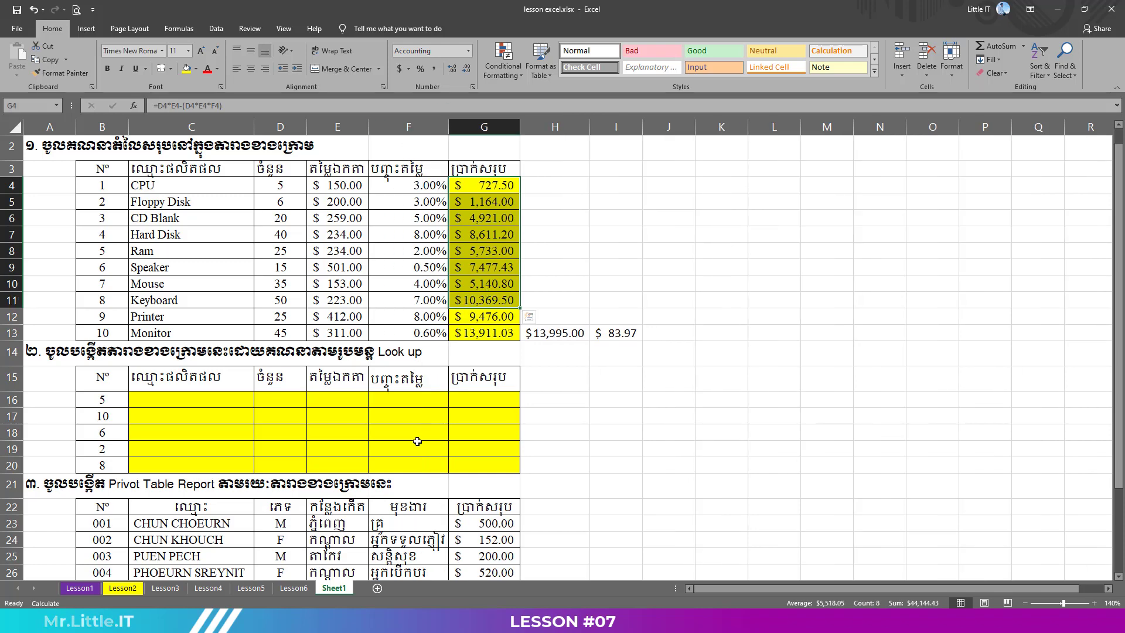
scroll(418, 441, down, 1)
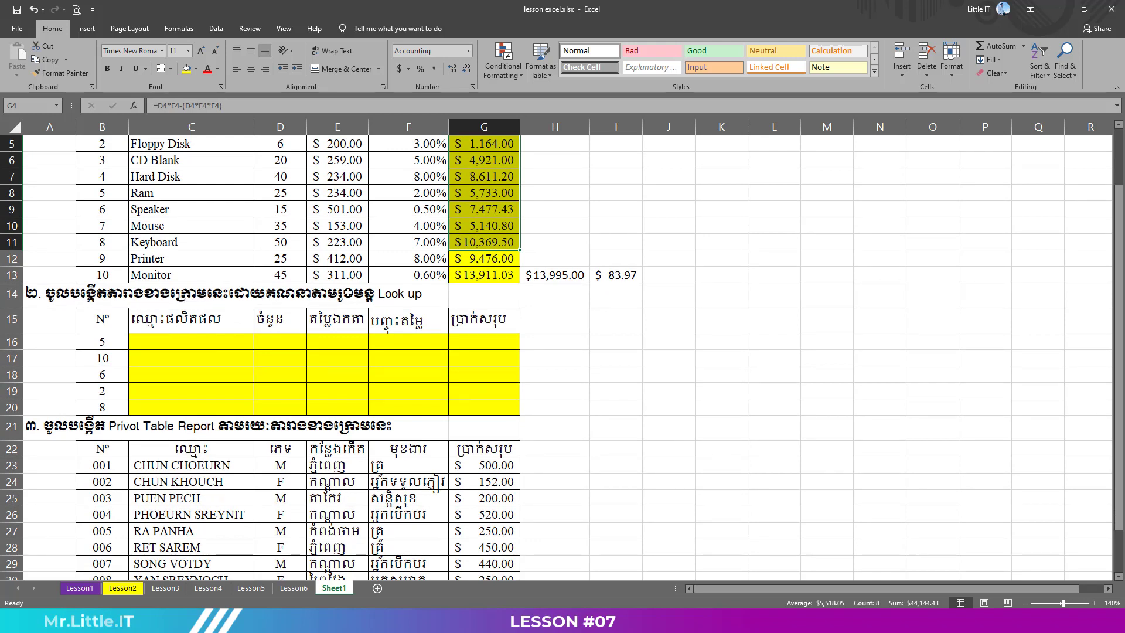
click(242, 339)
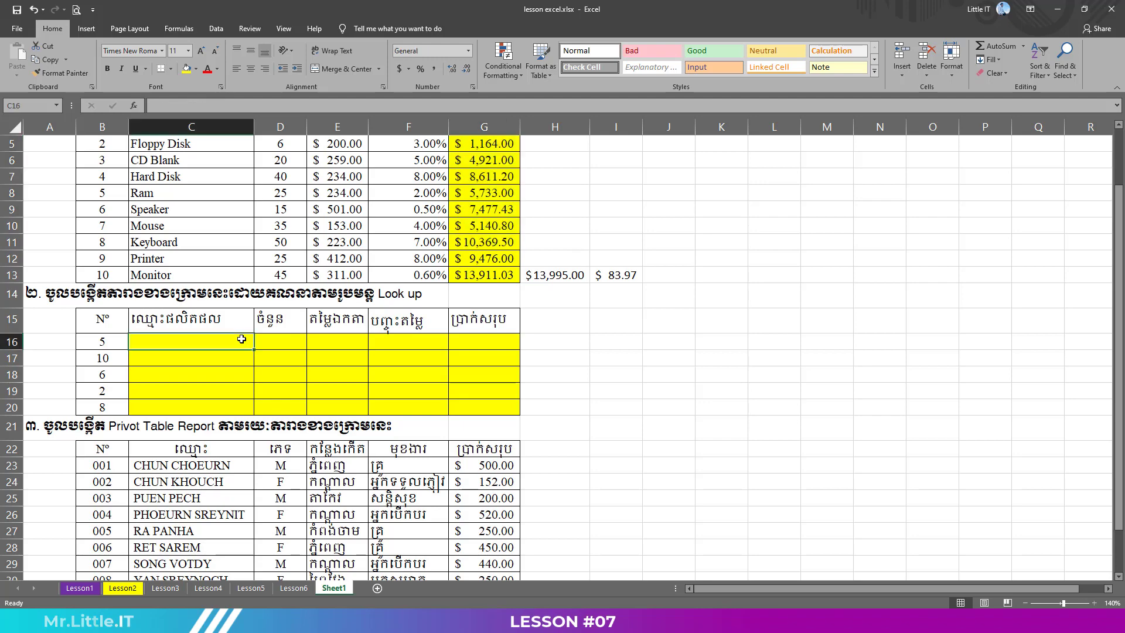
scroll(242, 339, up, 1)
scroll(242, 338, up, 1)
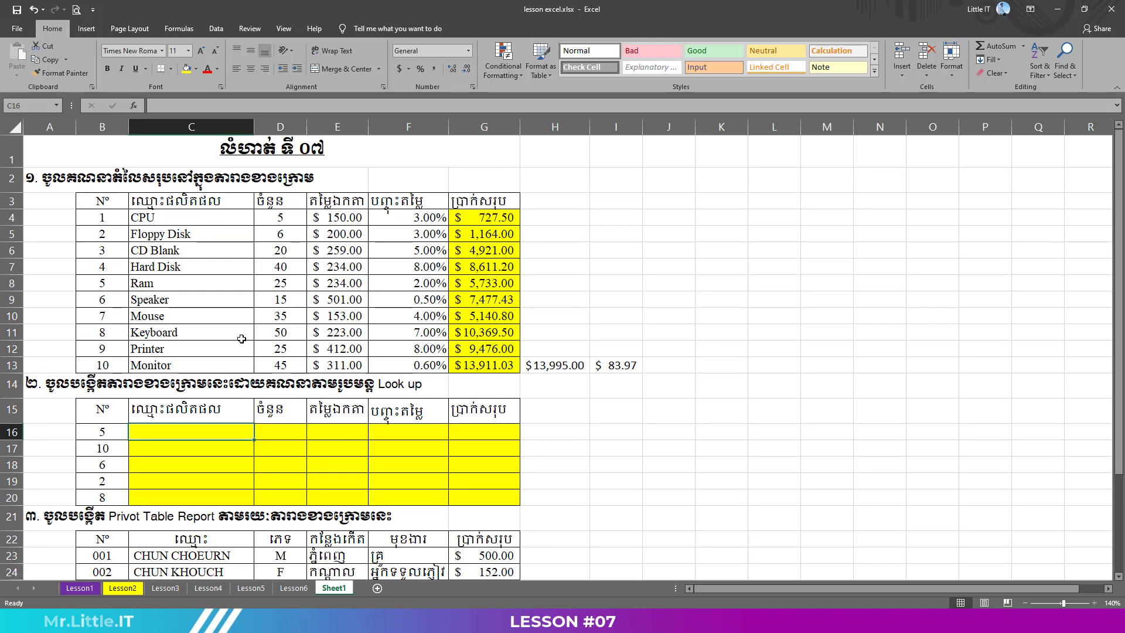
drag(115, 432, 116, 502)
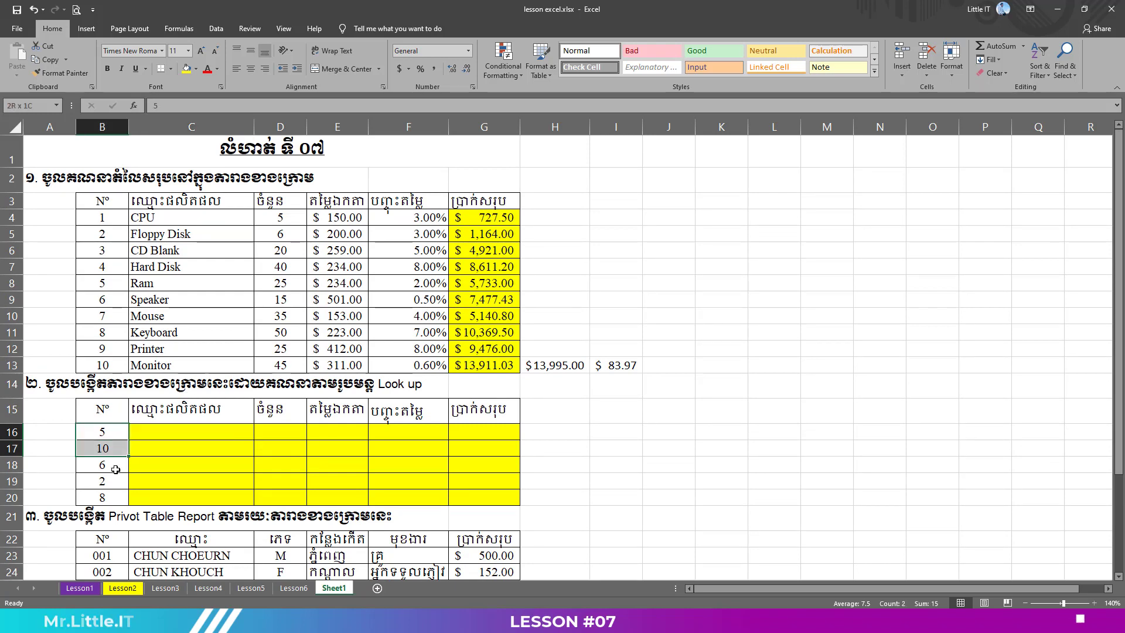
click(108, 434)
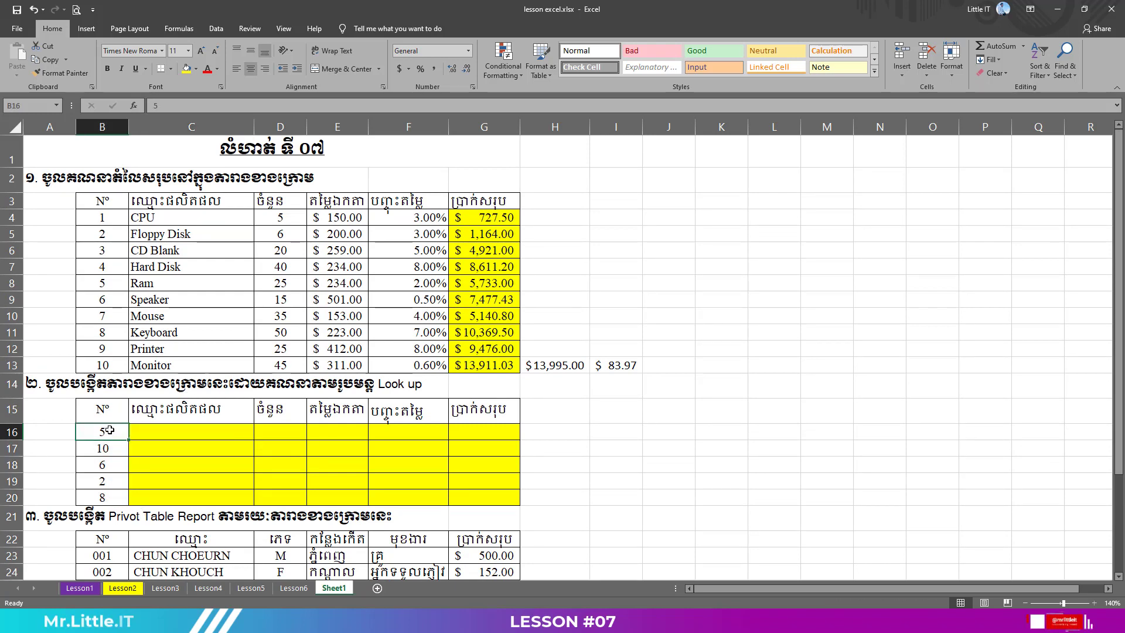
drag(104, 498, 109, 435)
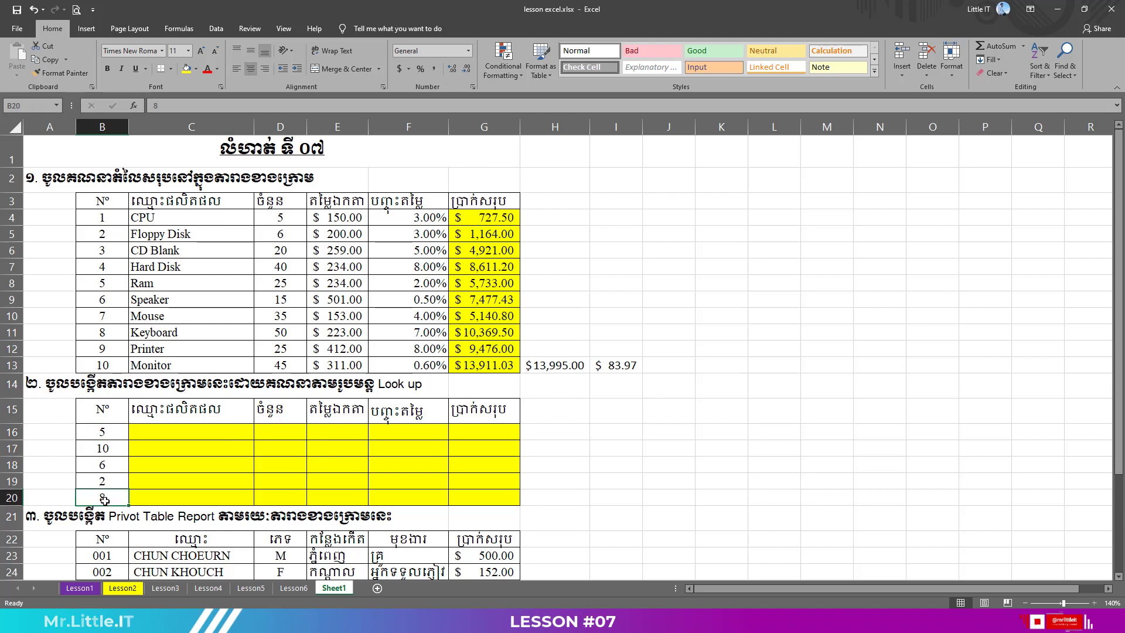
click(109, 443)
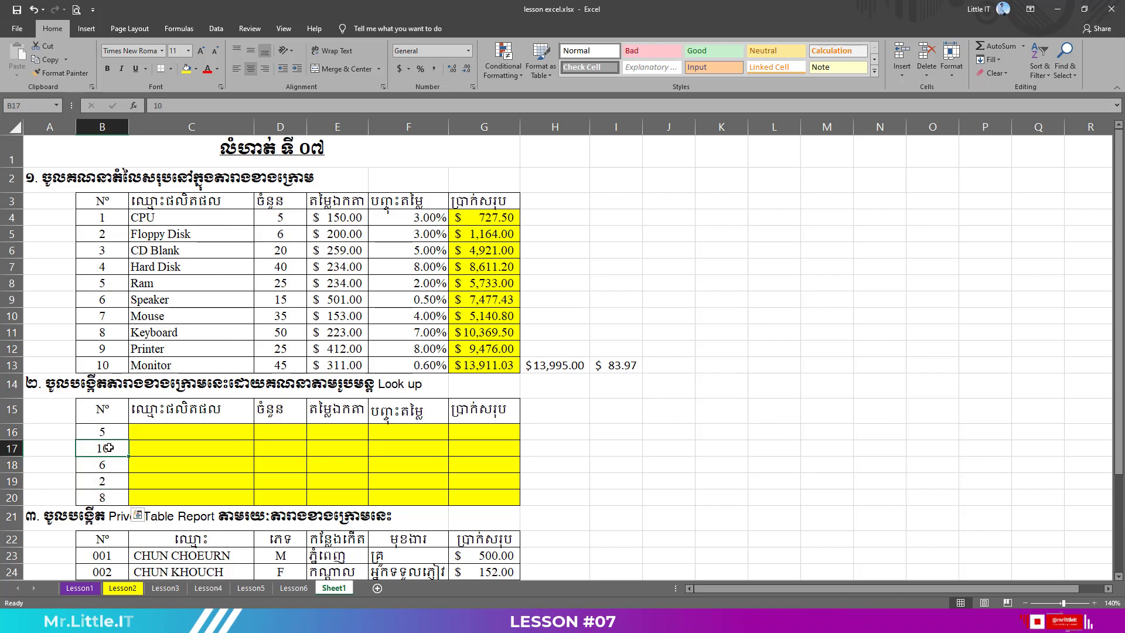
click(103, 481)
text(2)
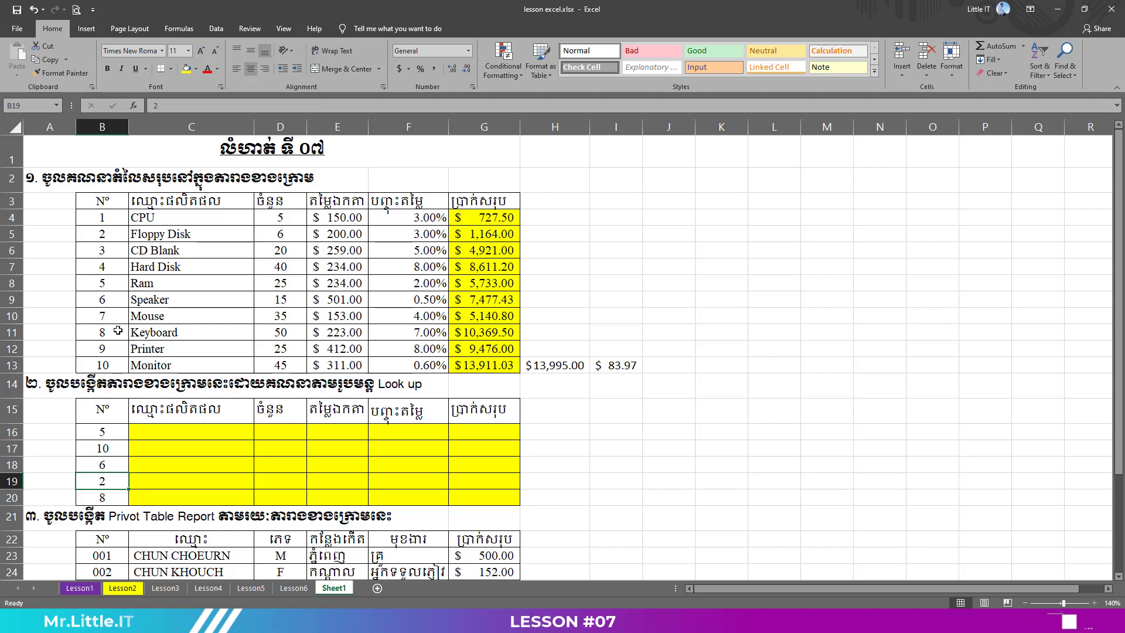
click(115, 450)
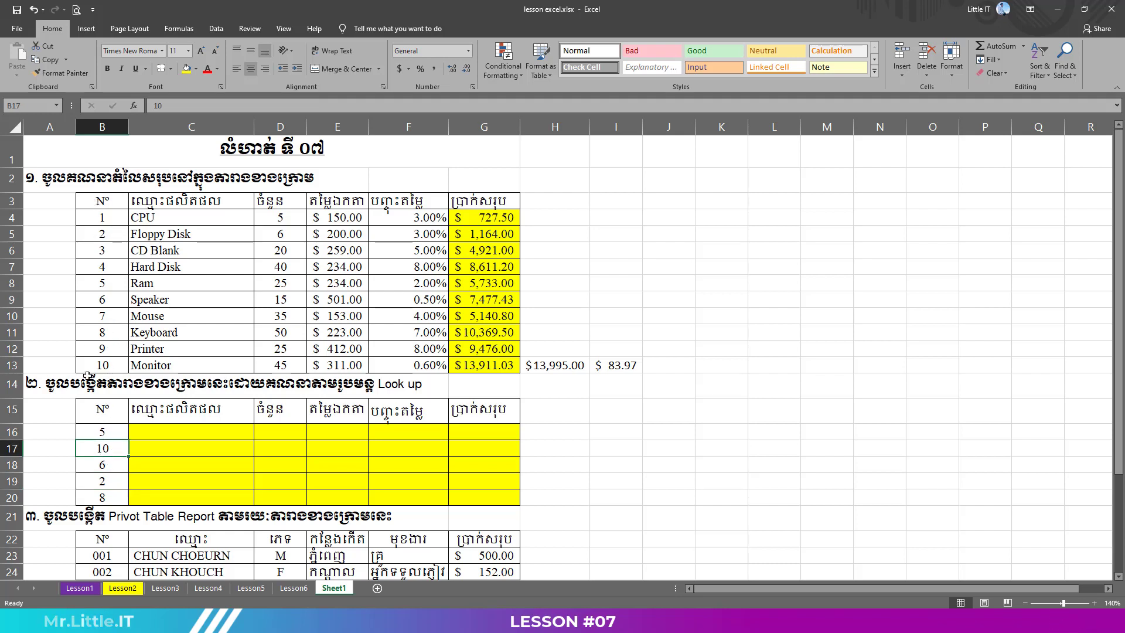
mouse_move(102, 218)
mouse_down()
mouse_move(102, 351)
mouse_move(507, 360)
mouse_up()
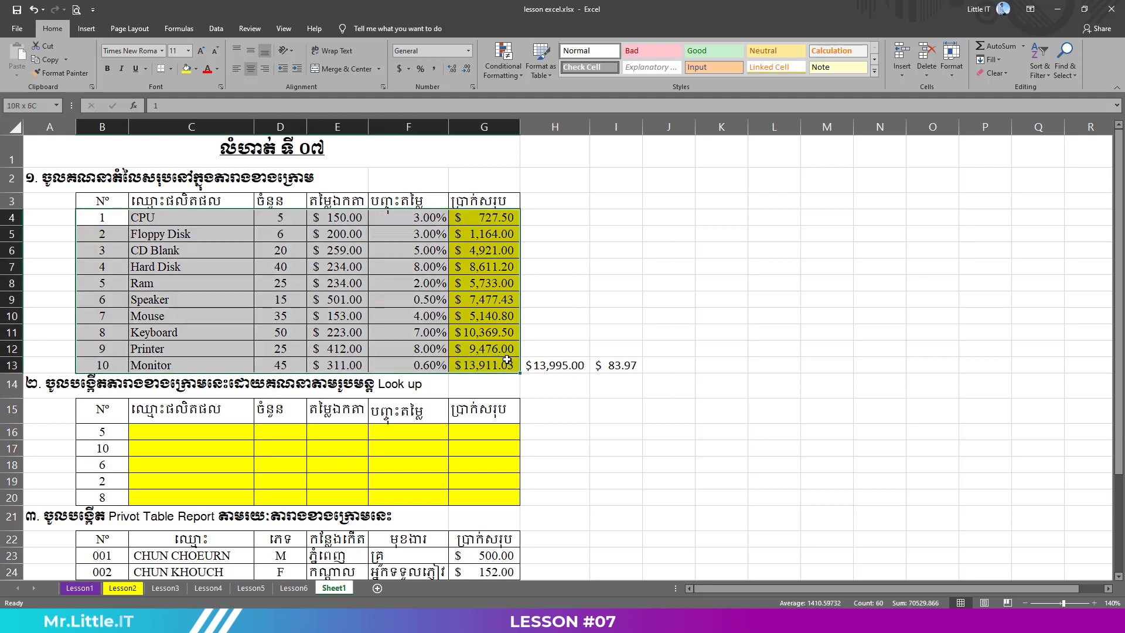
click(106, 436)
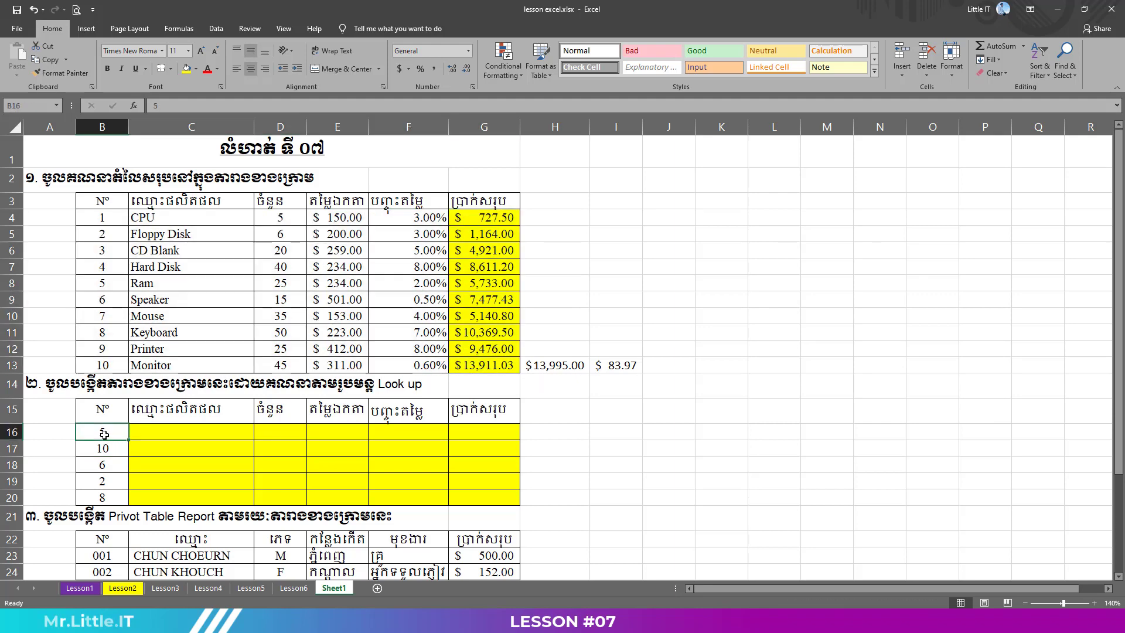
Build =LOOKUP(B16,$B$4:$B$13,$C$4:$C$13) in C16 to return the product name
click(173, 435)
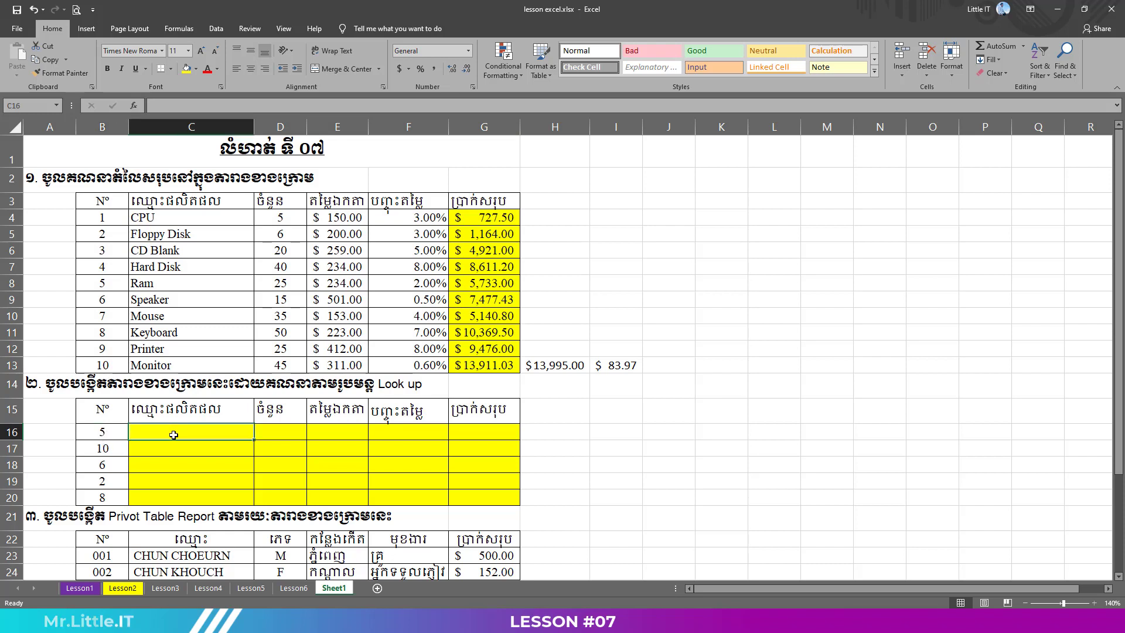
text(=loo)
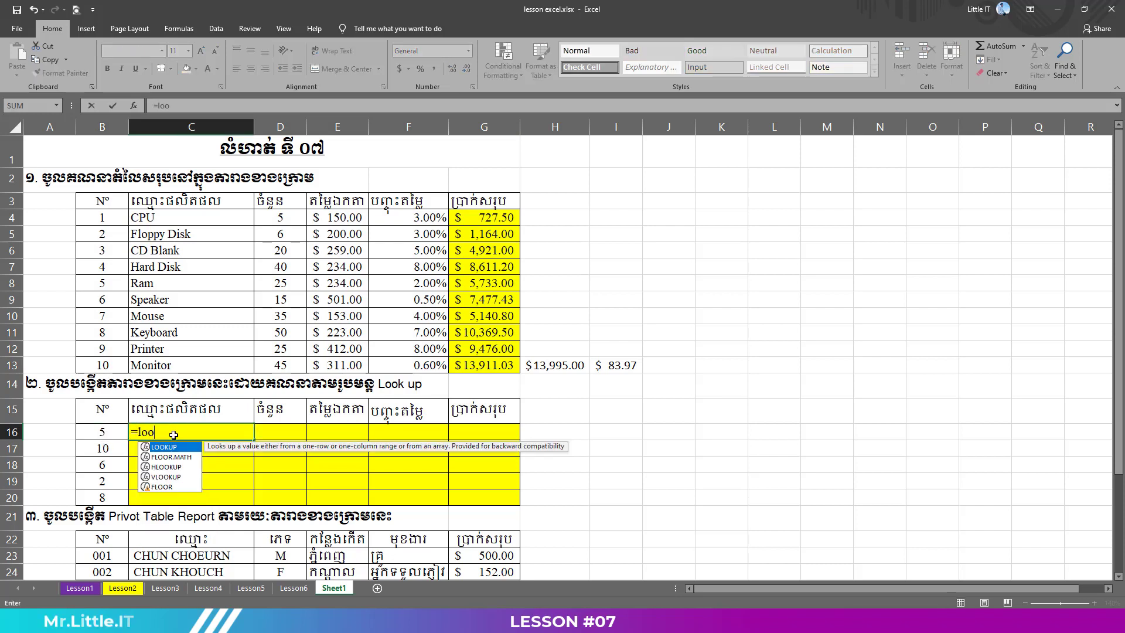
key(Tab)
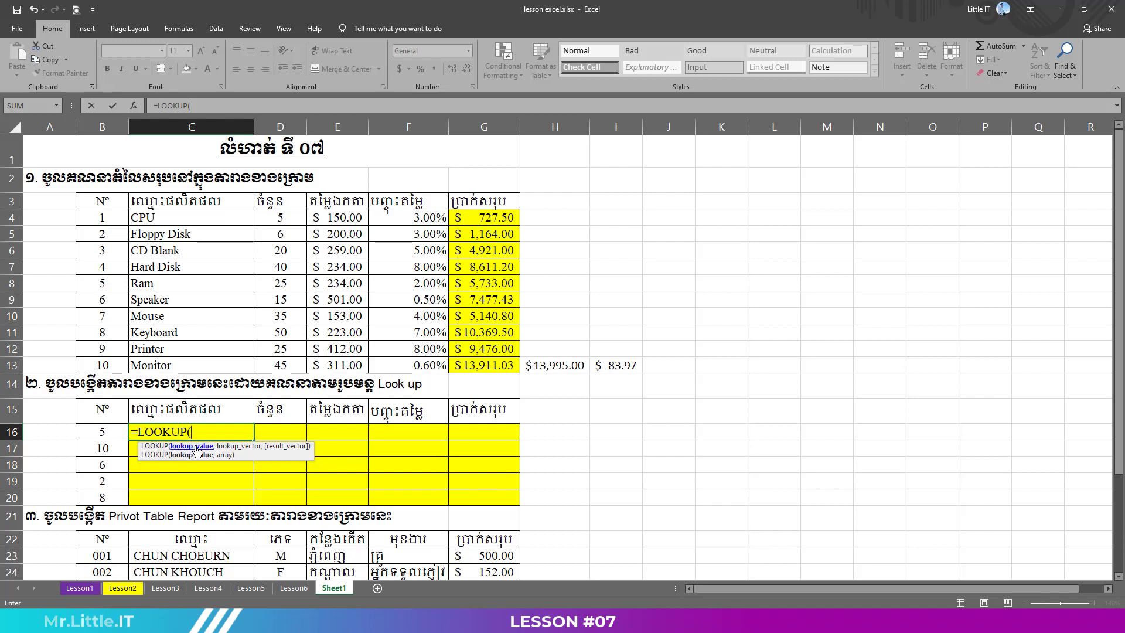
click(113, 438)
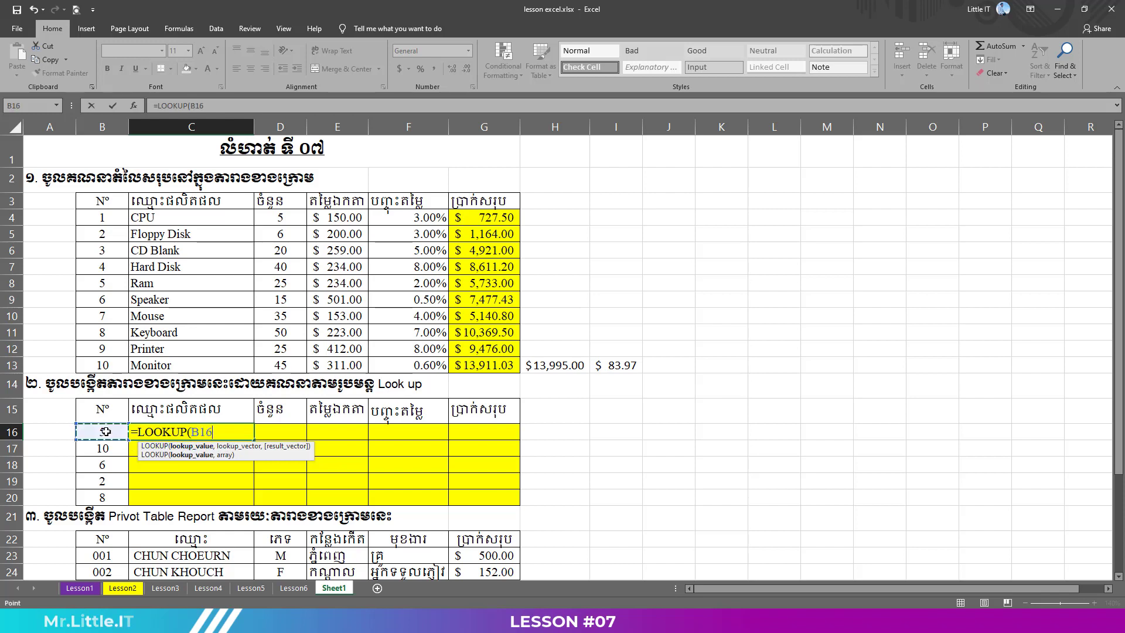
text(,)
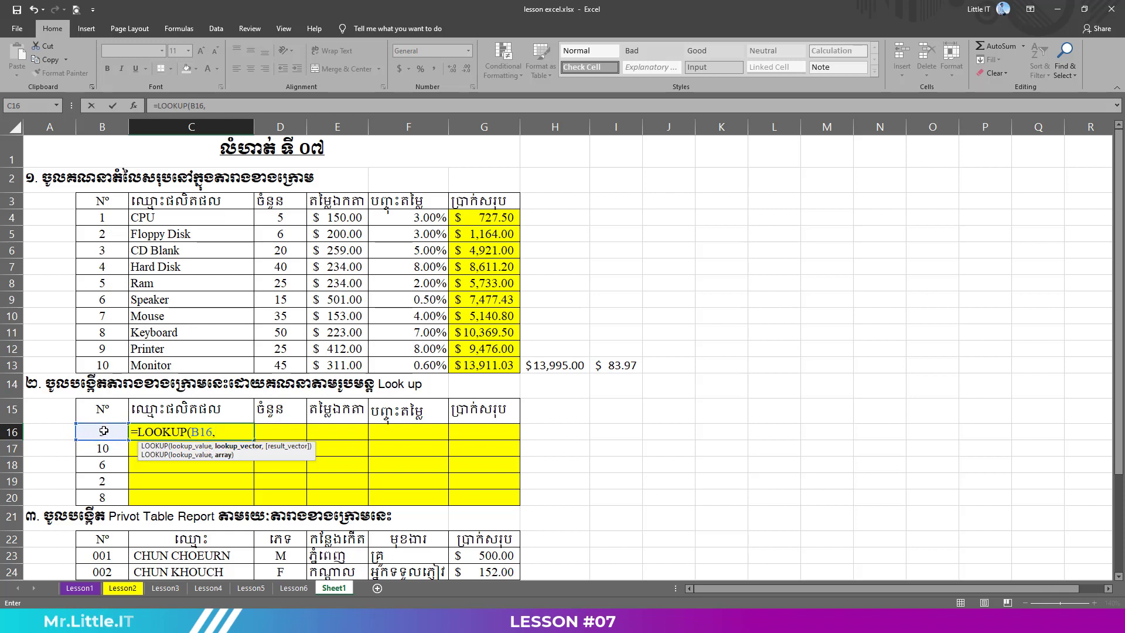
drag(98, 217, 107, 366)
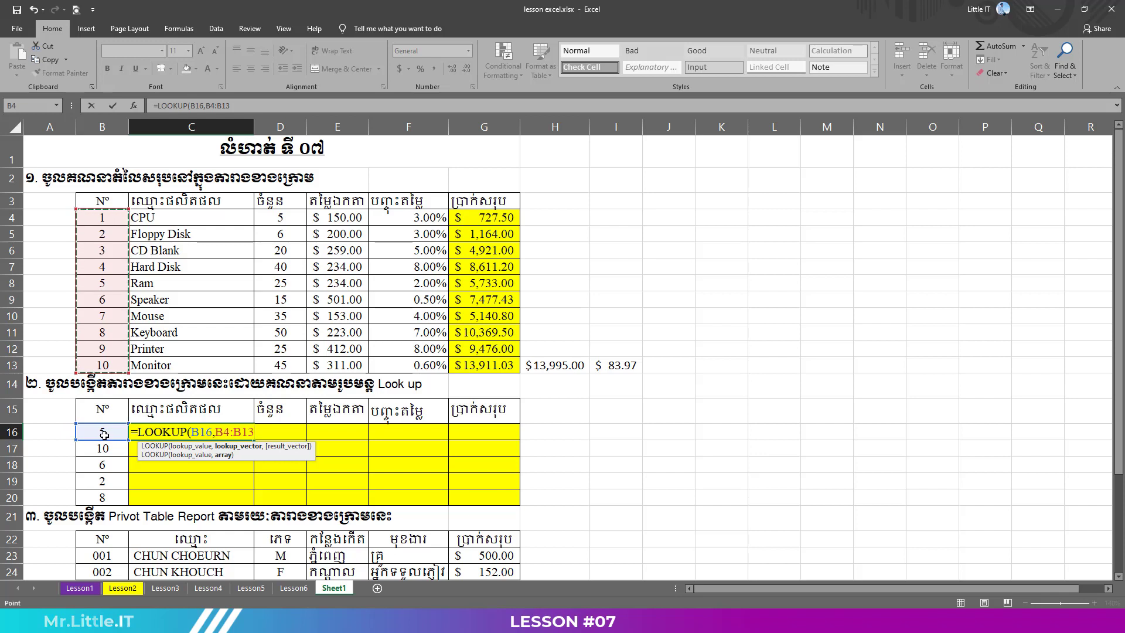
key(F4)
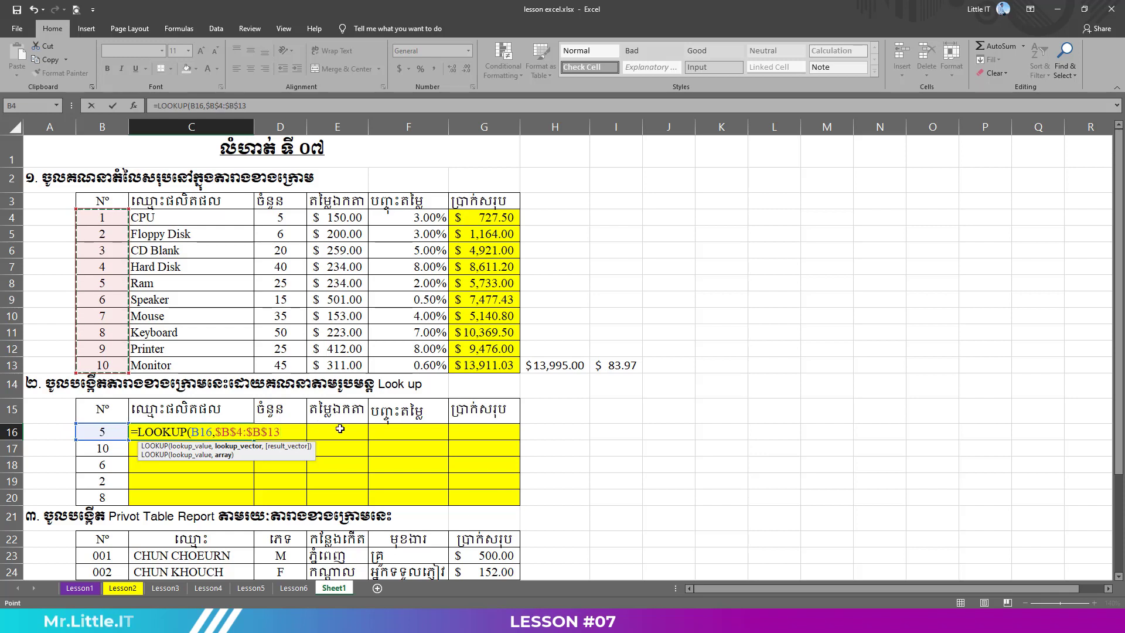
text(,)
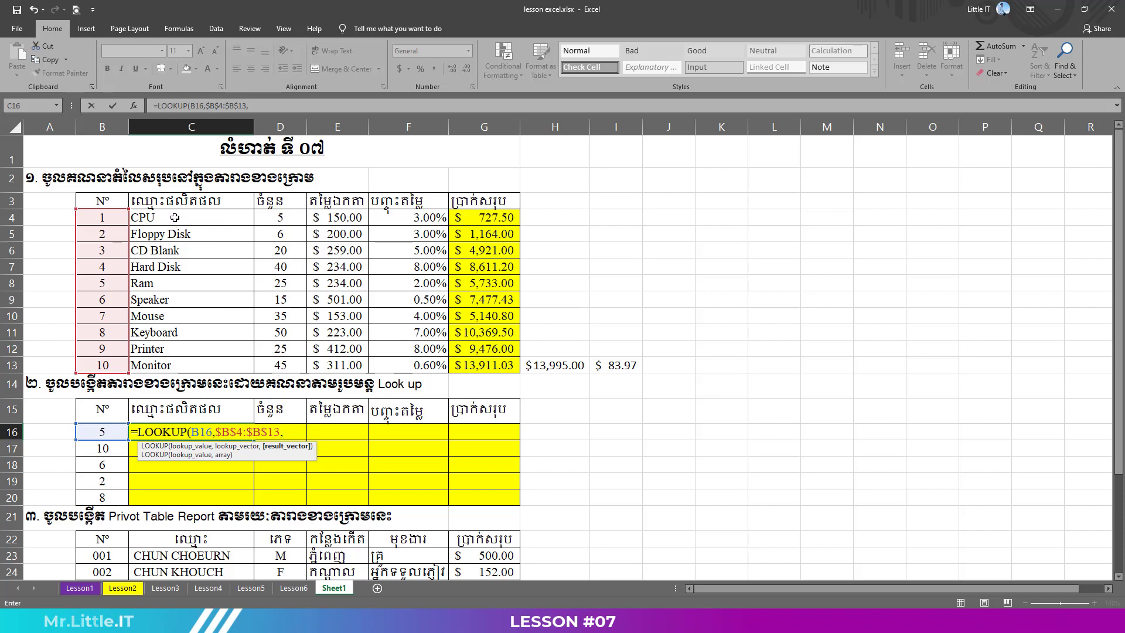
drag(174, 218, 174, 365)
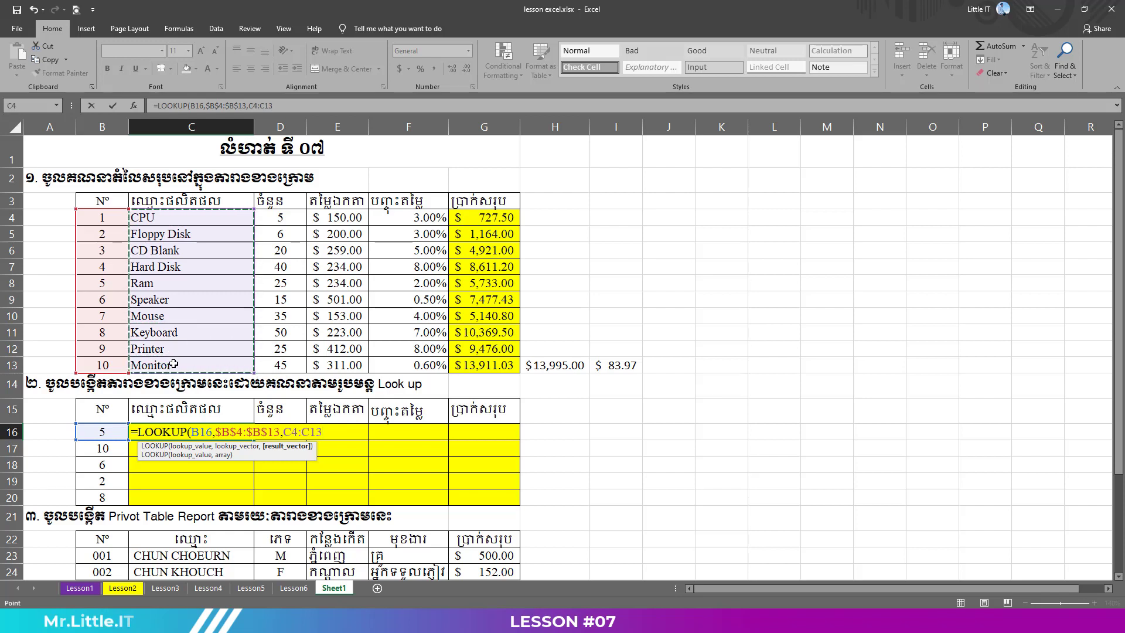
key(F4)
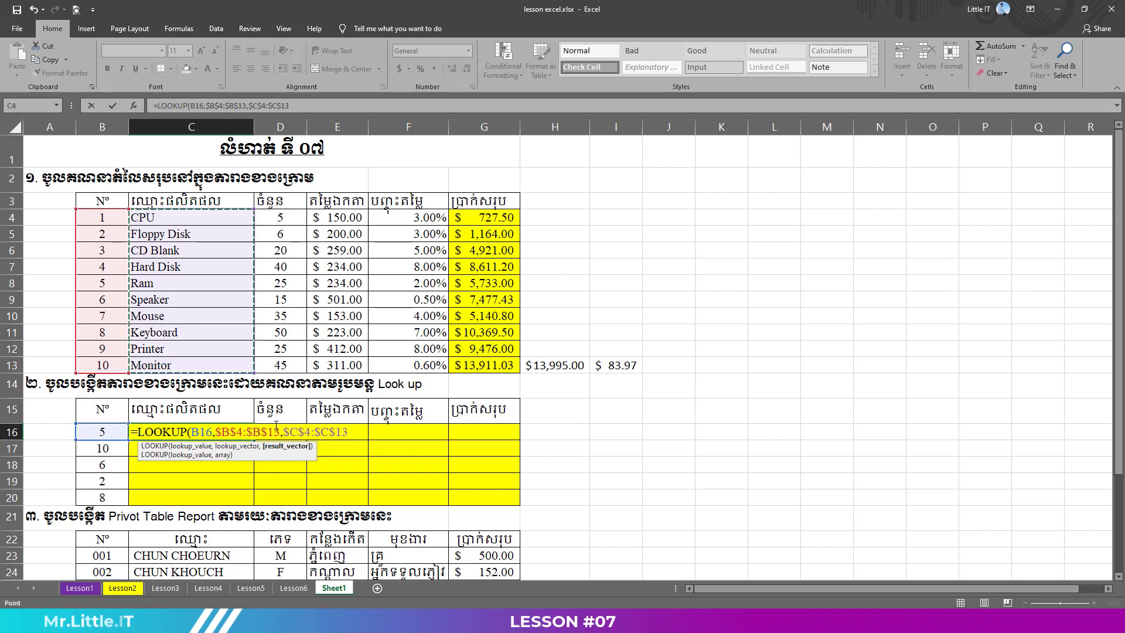
text())
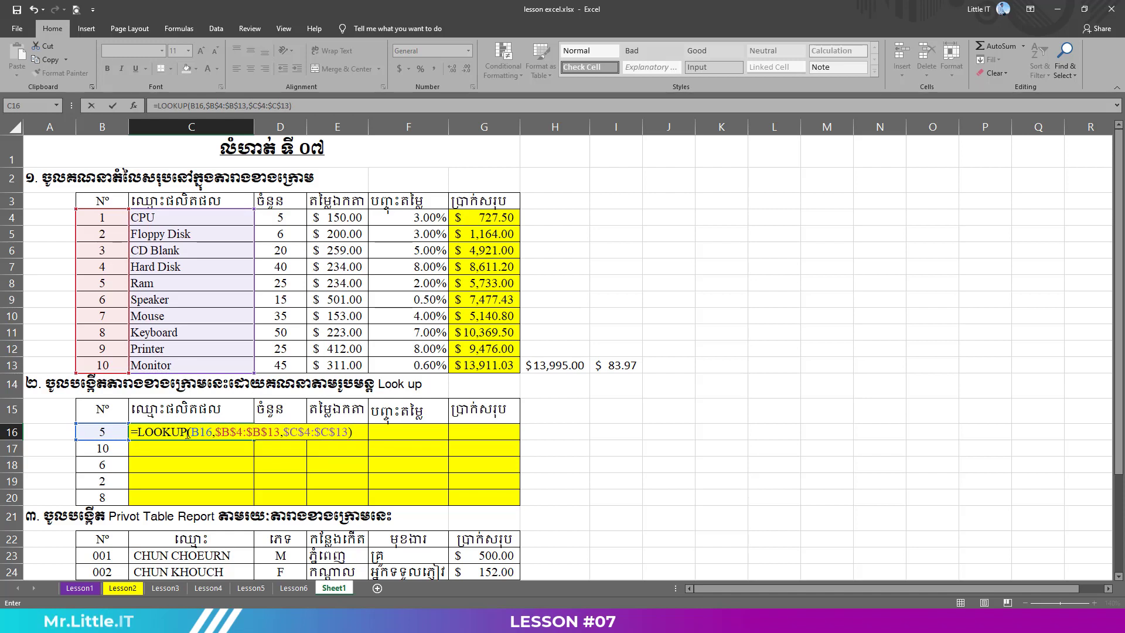
drag(192, 432, 204, 433)
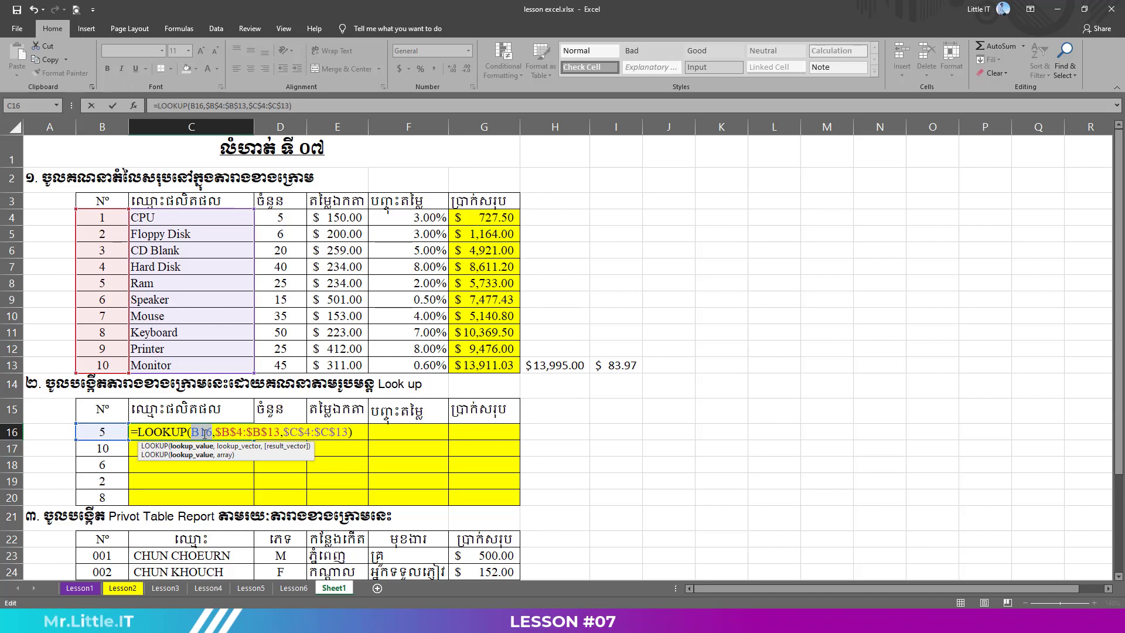
Review the B16 reference and commit the C16 LOOKUP, which returns Ram for number 5
click(201, 433)
drag(192, 432, 211, 431)
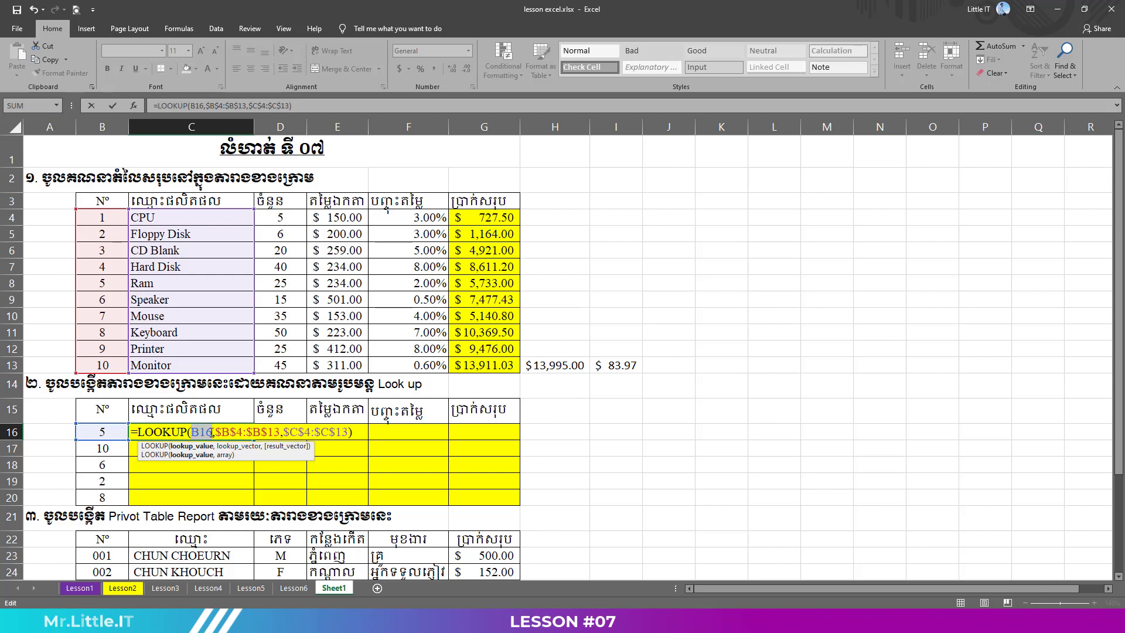
click(213, 432)
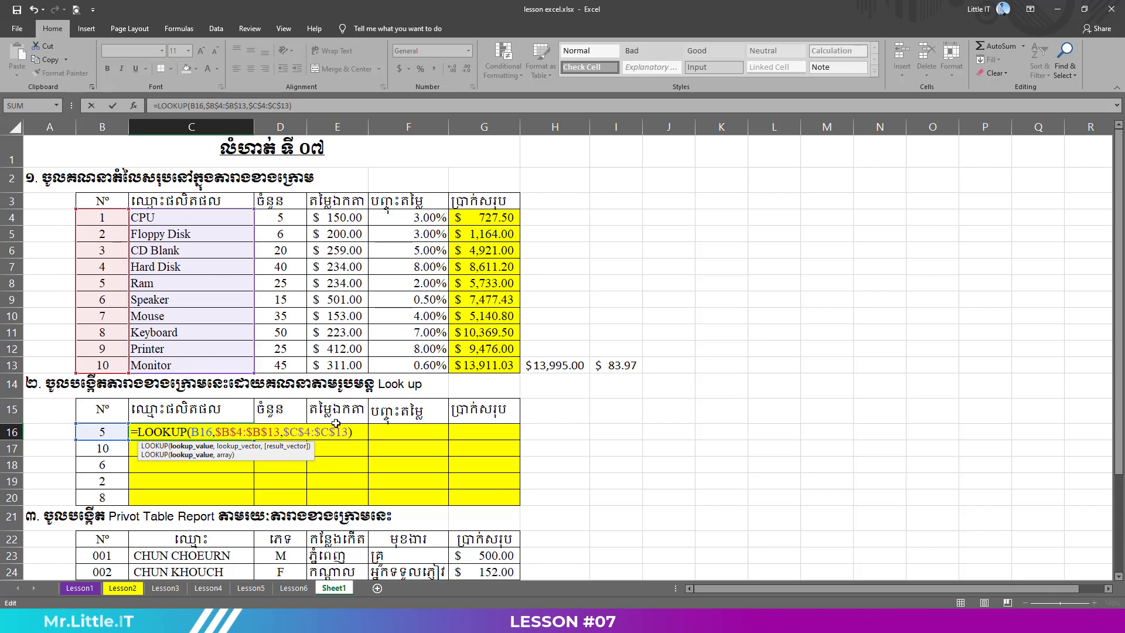
click(355, 432)
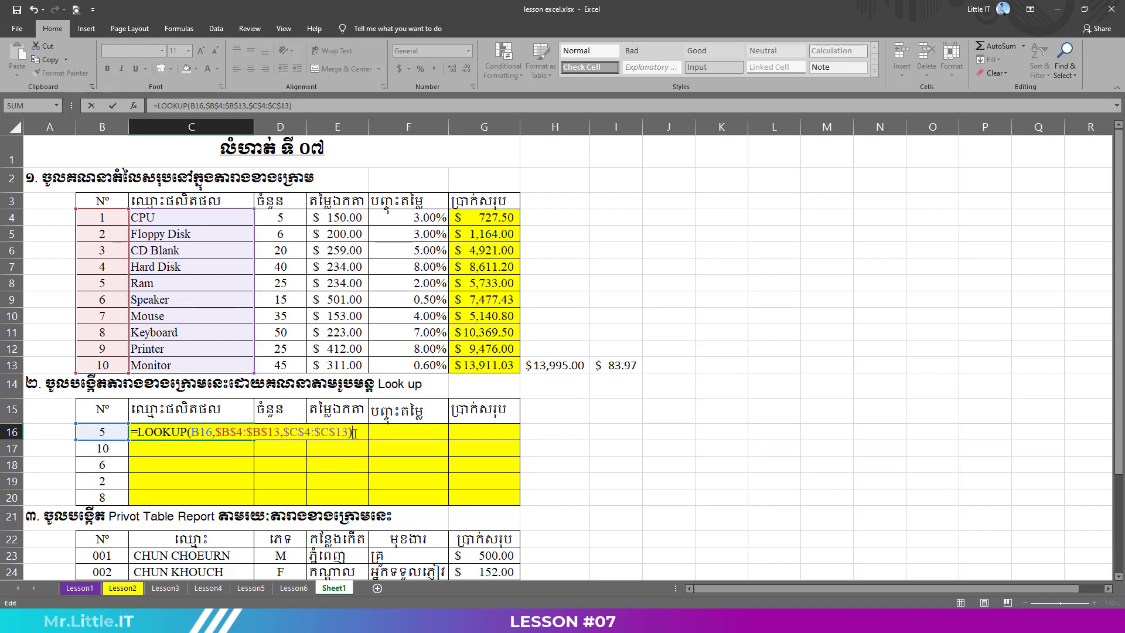
key(ctrl+Return)
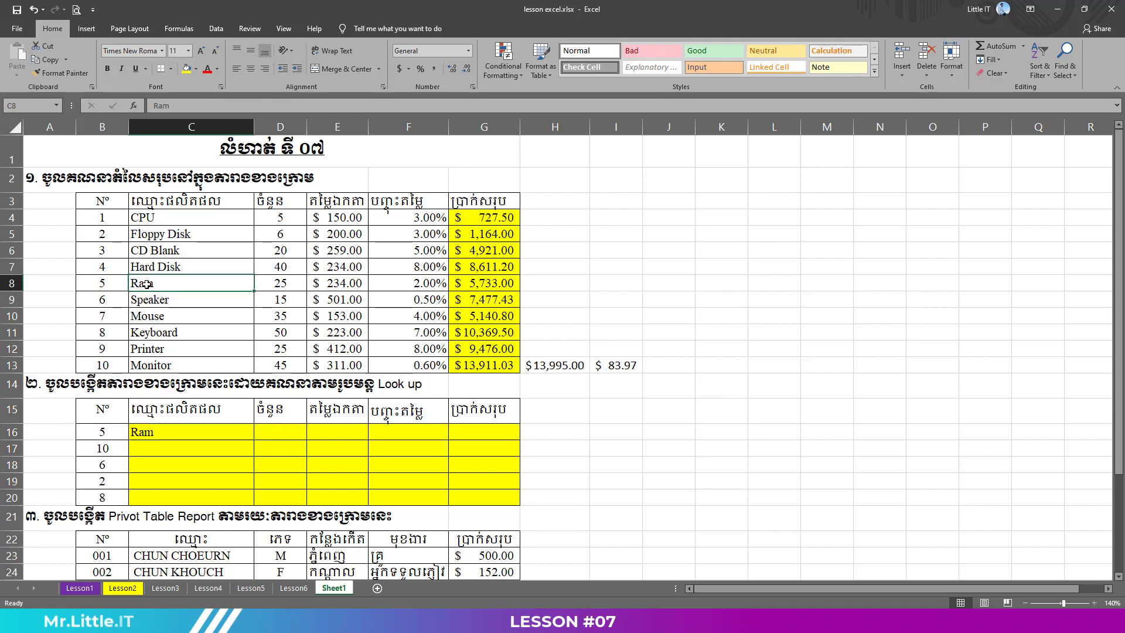
Copy C16's LOOKUP to C20, confirming C20 uses B20, giving Monitor, Speaker, Floppy Disk, Keyboard
drag(254, 439, 253, 504)
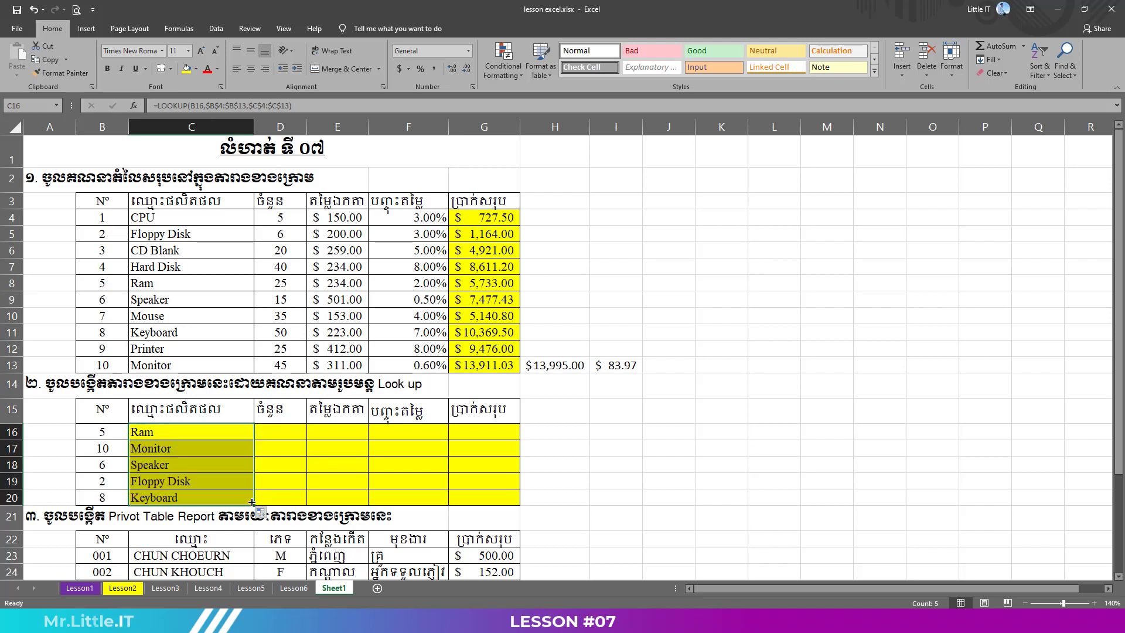
double_click(184, 496)
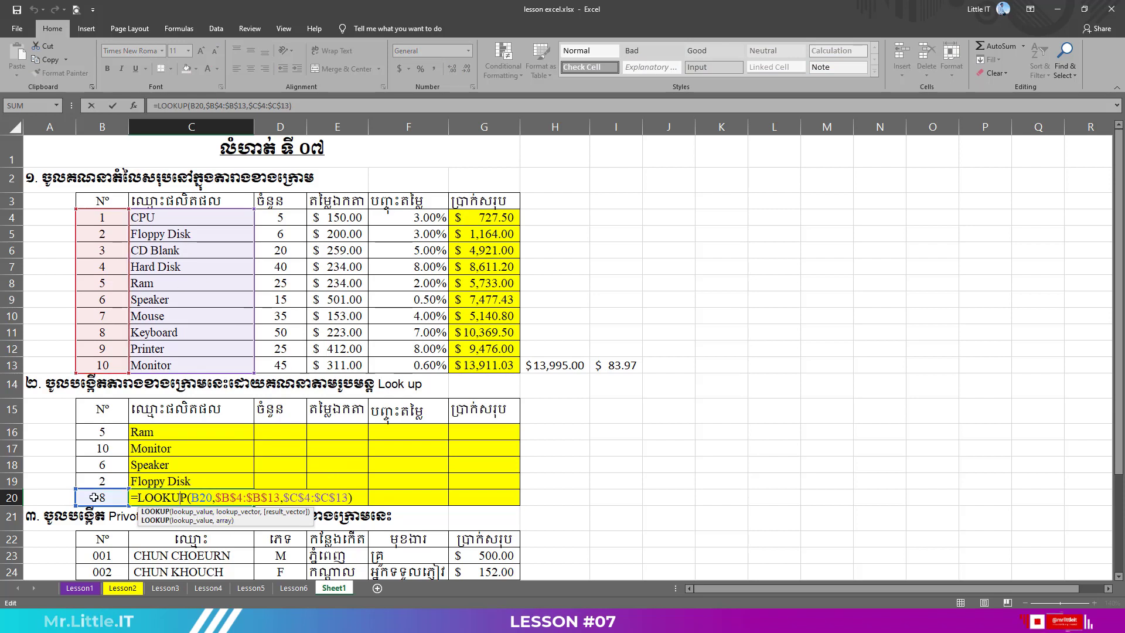
click(192, 497)
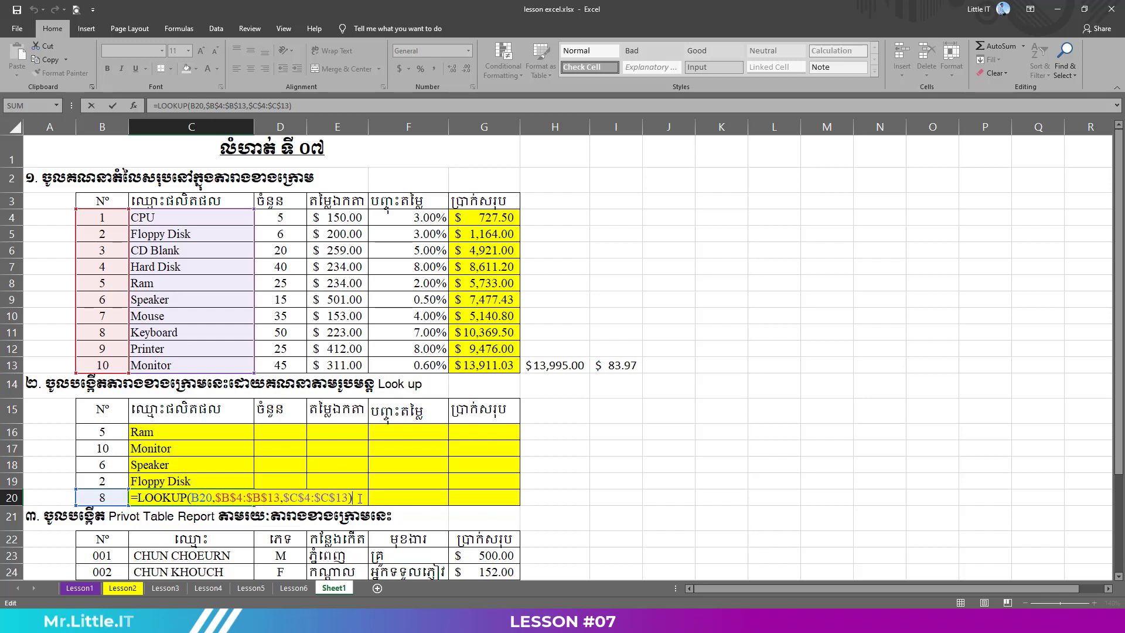
key(Return)
click(287, 435)
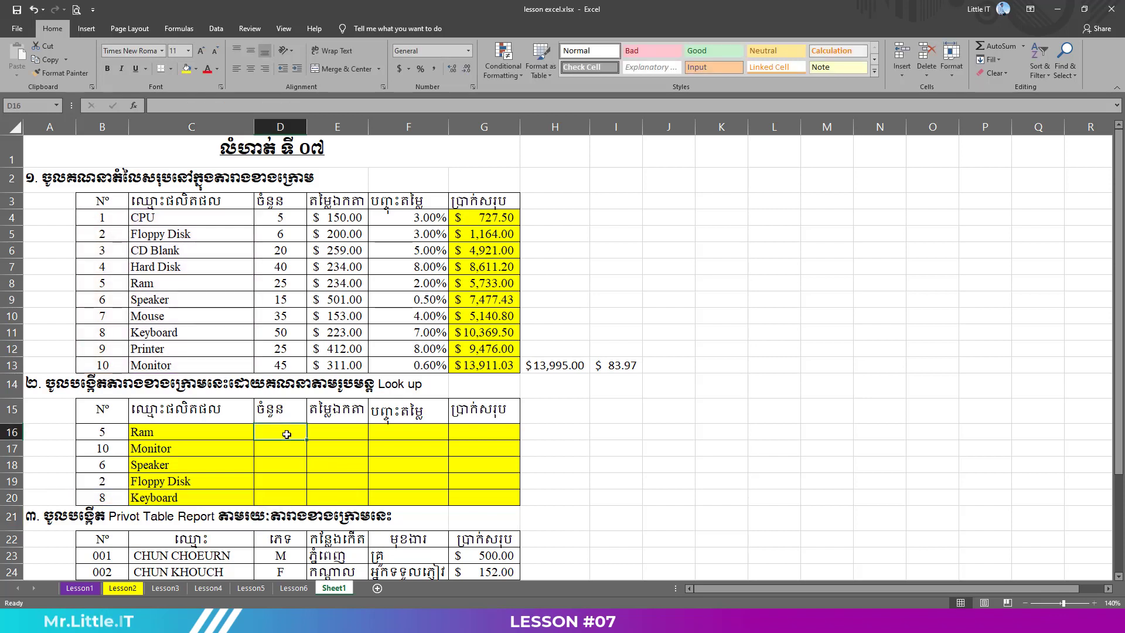
Enter =LOOKUP(B16,$B$4:$B$13,$D$4:$D$13) in D16, returning Ram's quantity of 25
text(=)
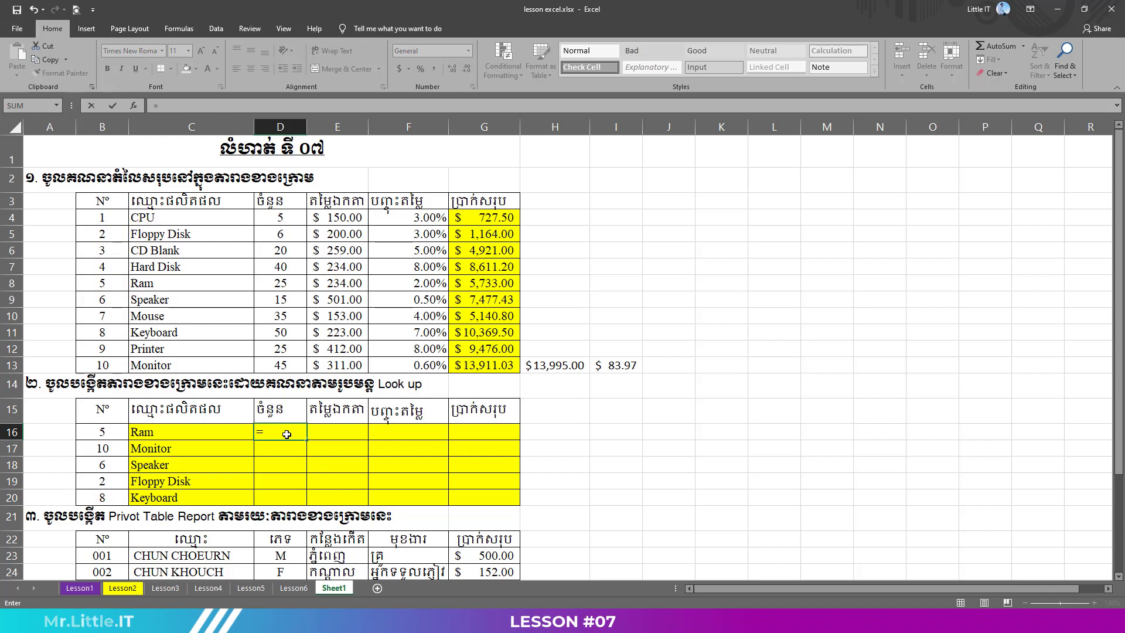
text(loc)
key(BackSpace)
key(BackSpace)
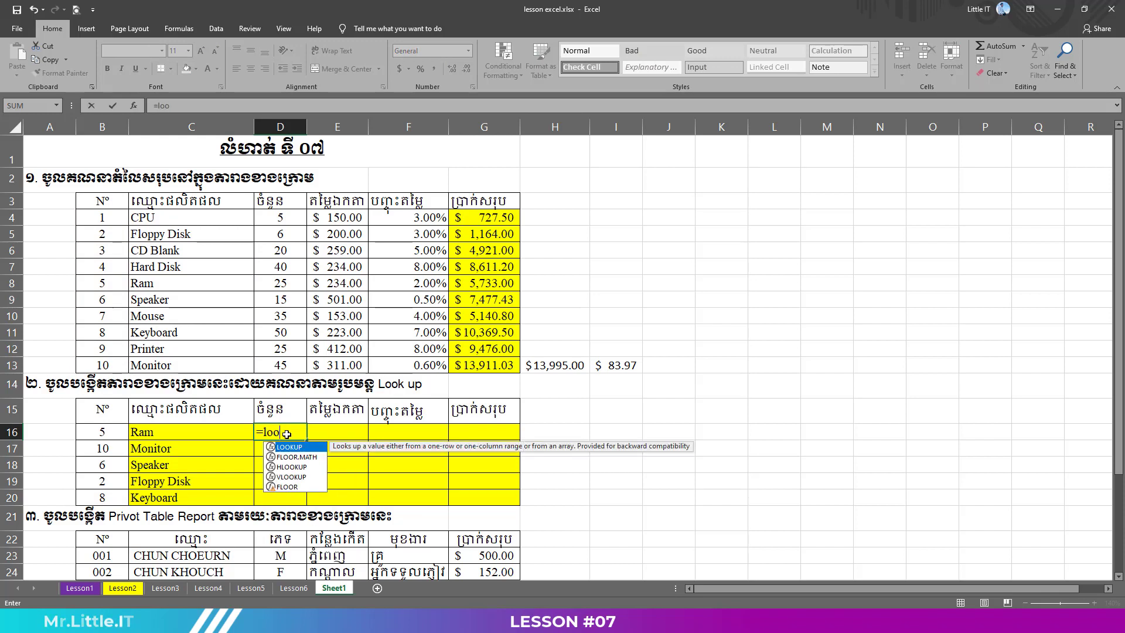
text(oku)
key(Tab)
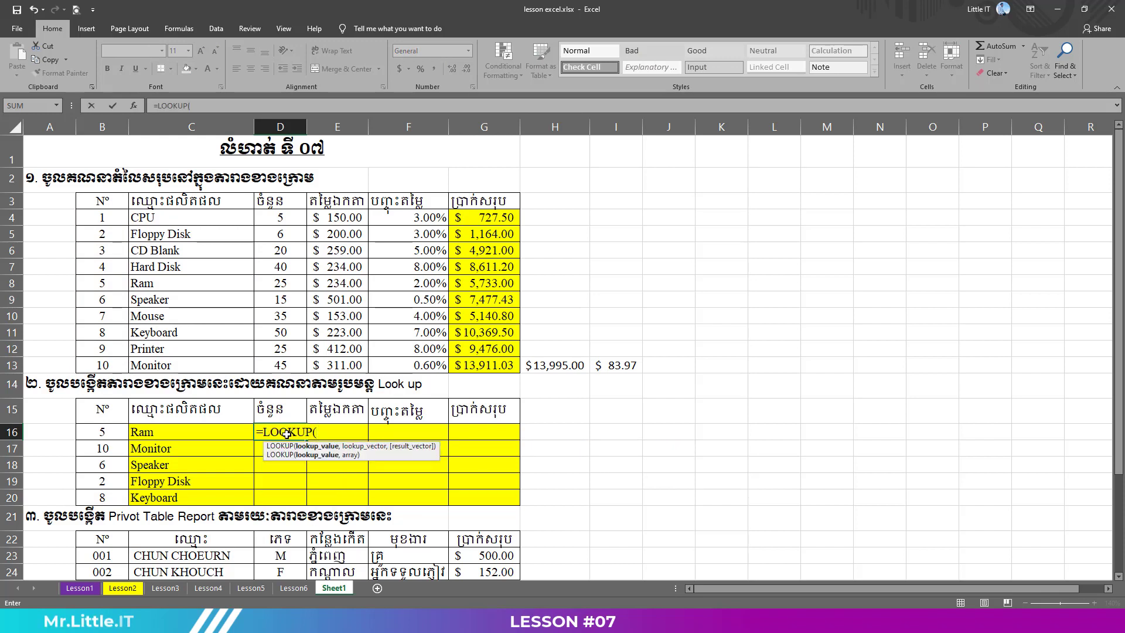
click(118, 434)
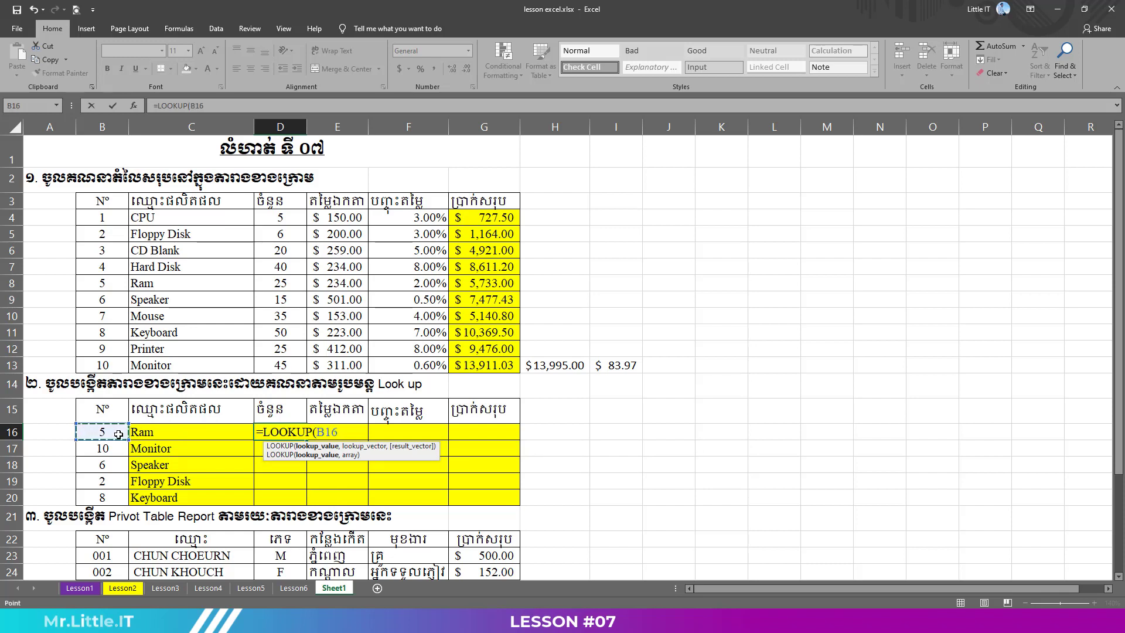
text(,)
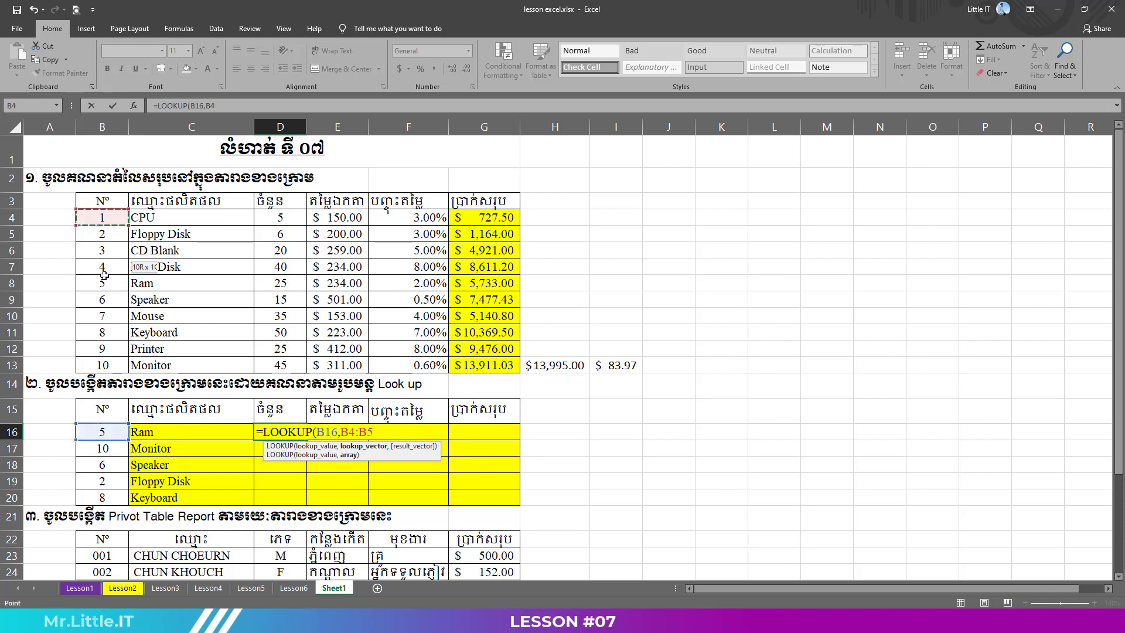
drag(105, 224, 107, 364)
key(F4)
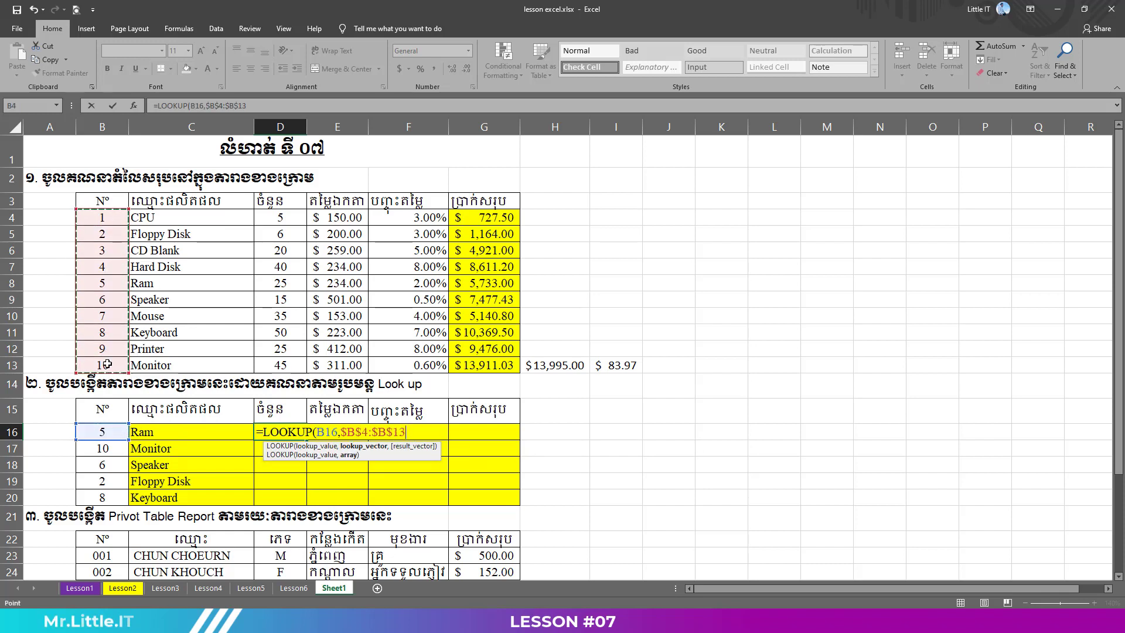
text(,)
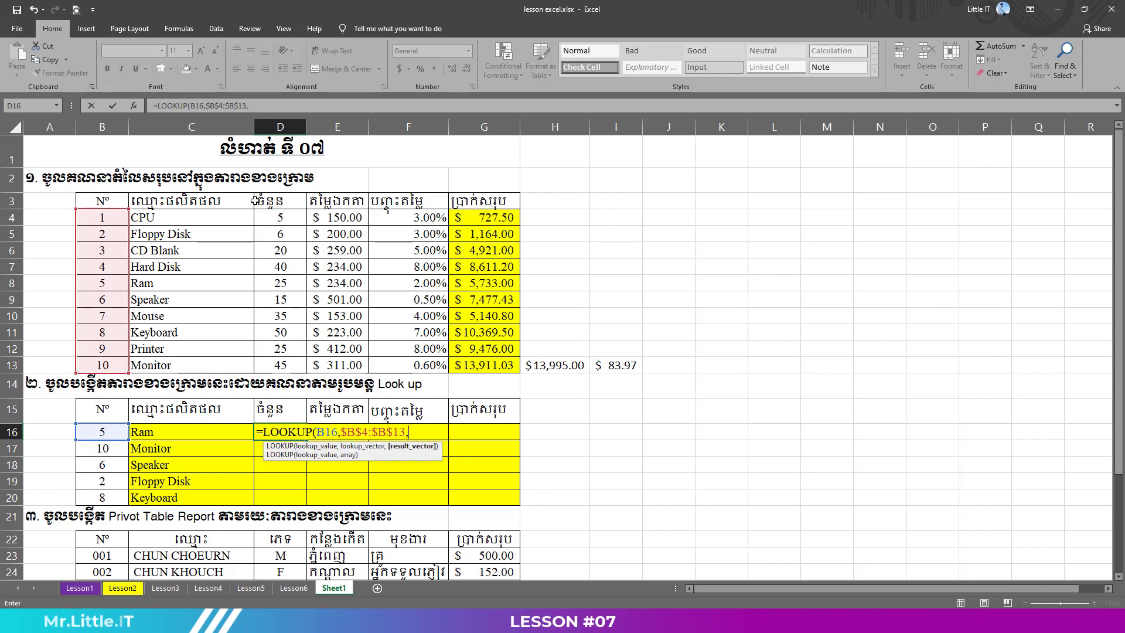
drag(271, 215, 280, 364)
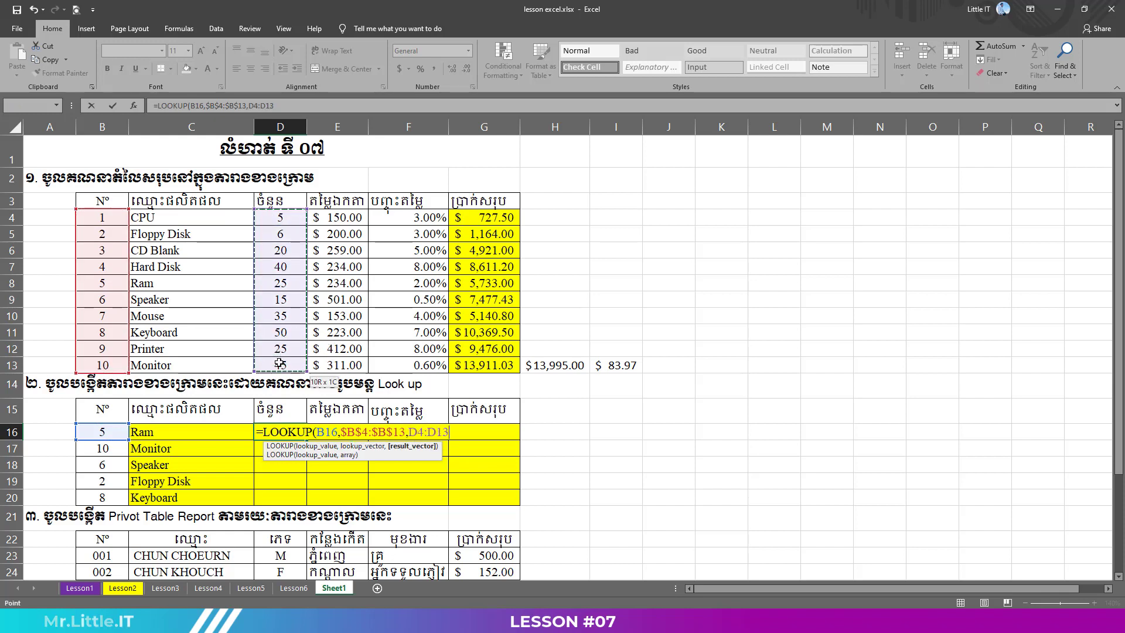
key(F4)
text())
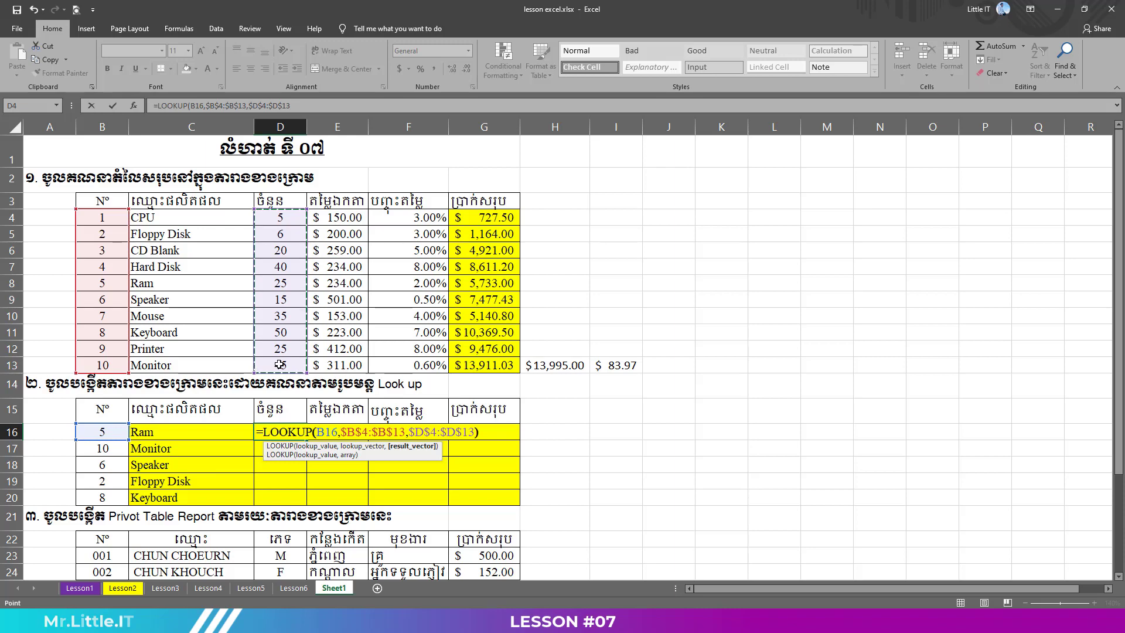
key(Return)
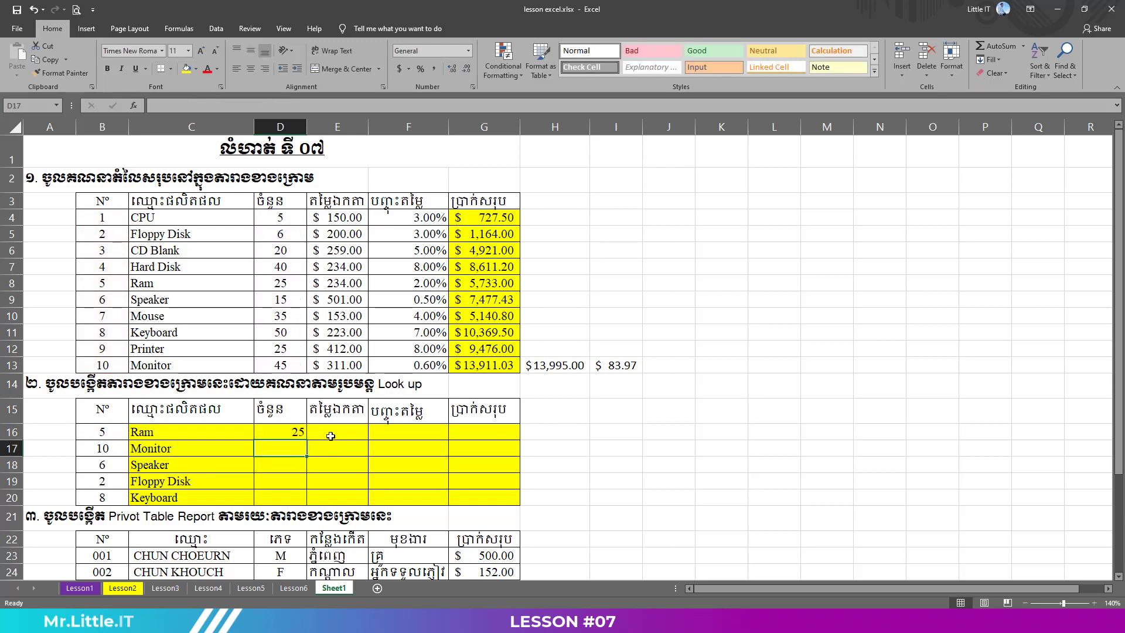
Enter a LOOKUP on B16 in E16 returning Ram's unit price $234.00 from E4:E13
click(330, 436)
text(=)
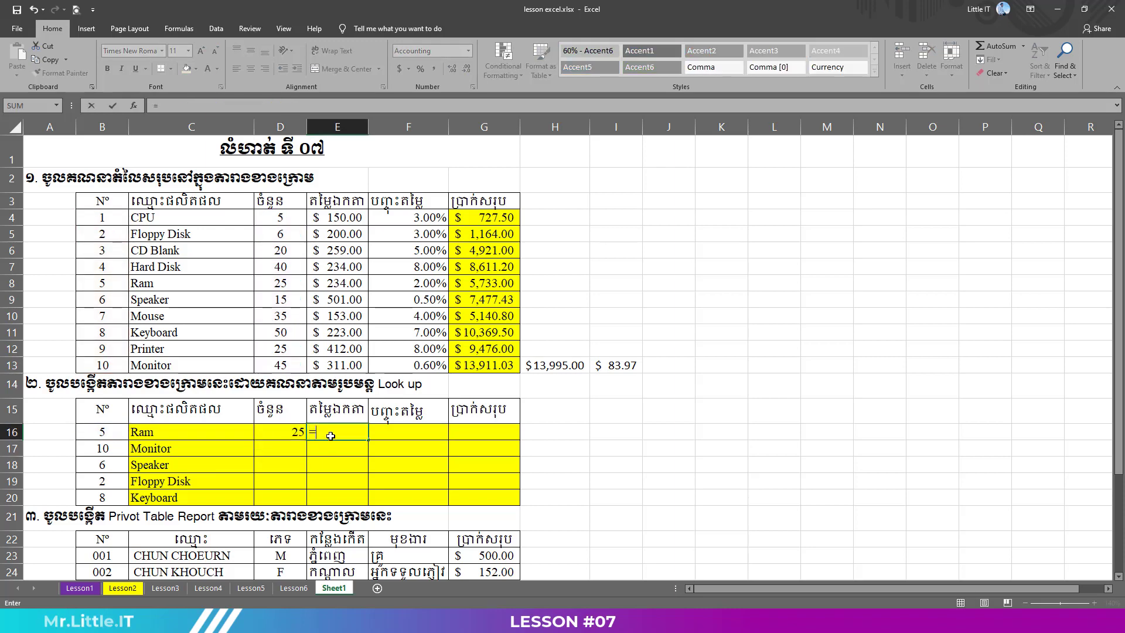
text(loo)
key(Tab)
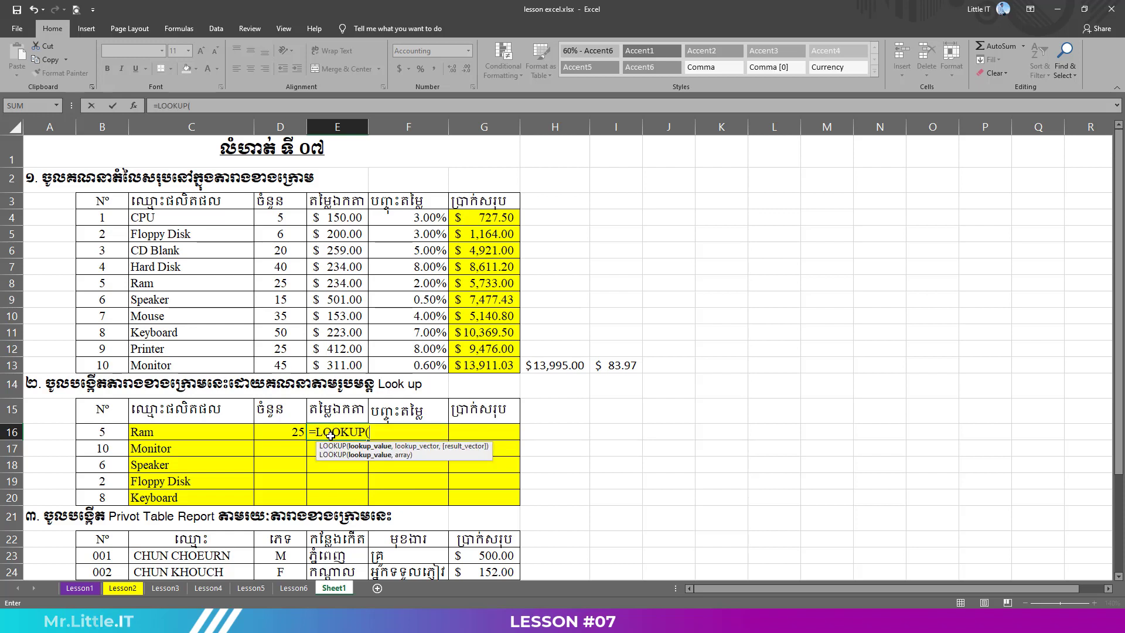
click(116, 435)
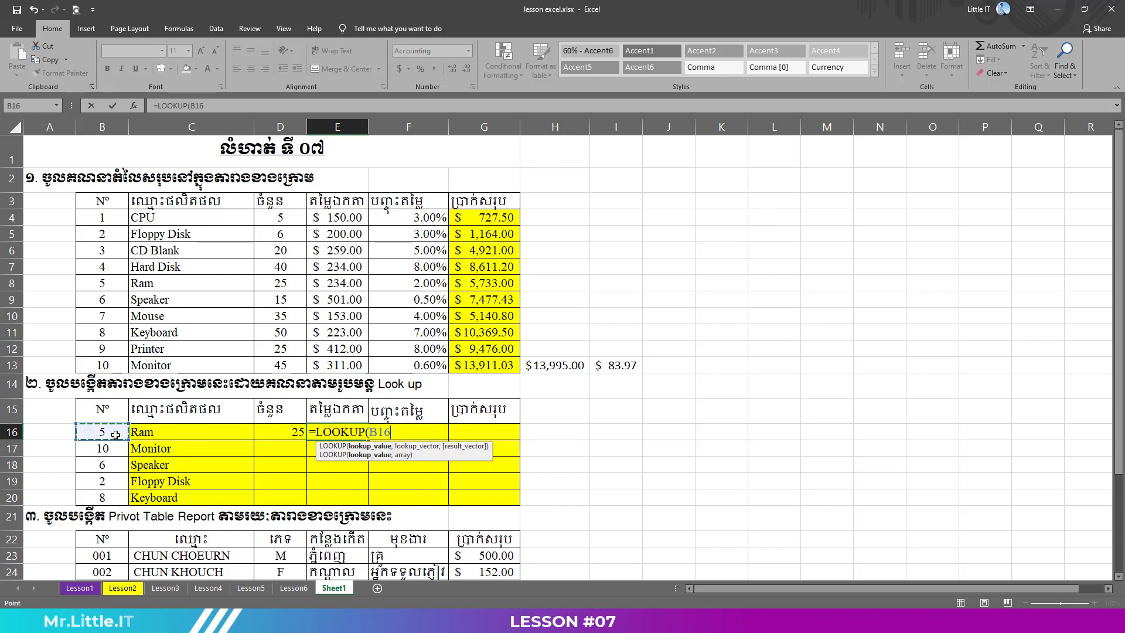
text(,)
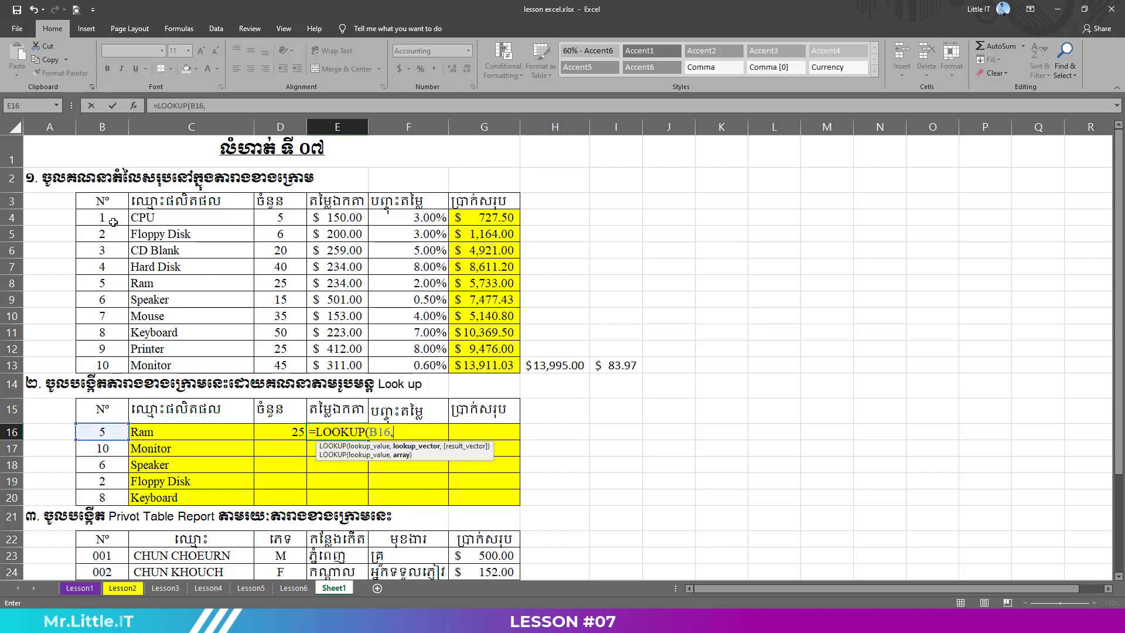
drag(106, 222, 112, 364)
key(F4)
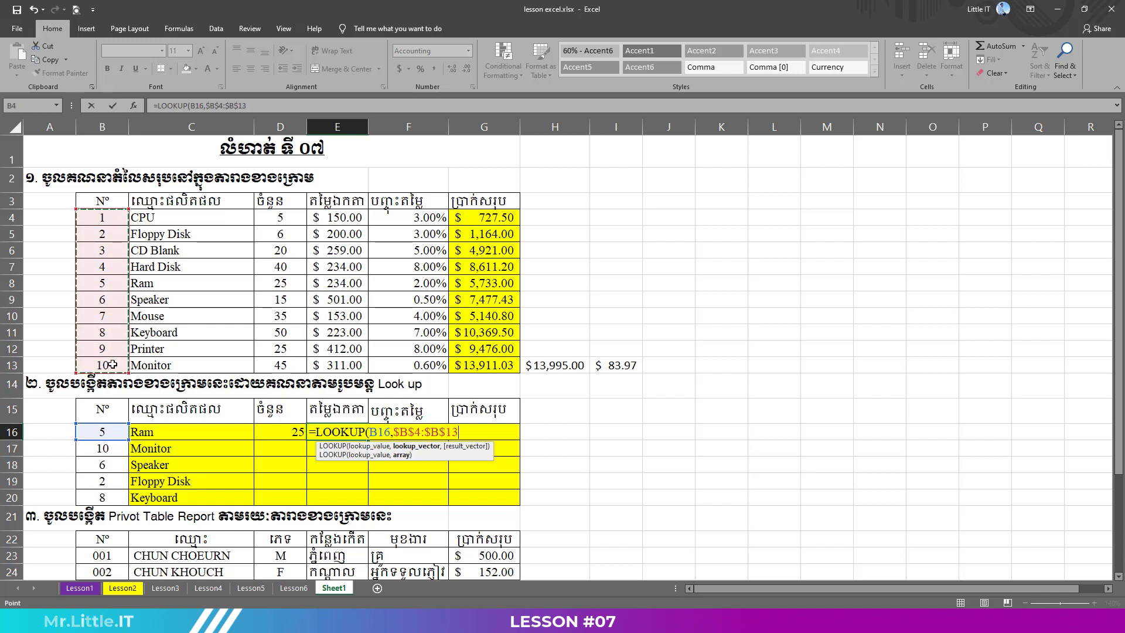
text(,)
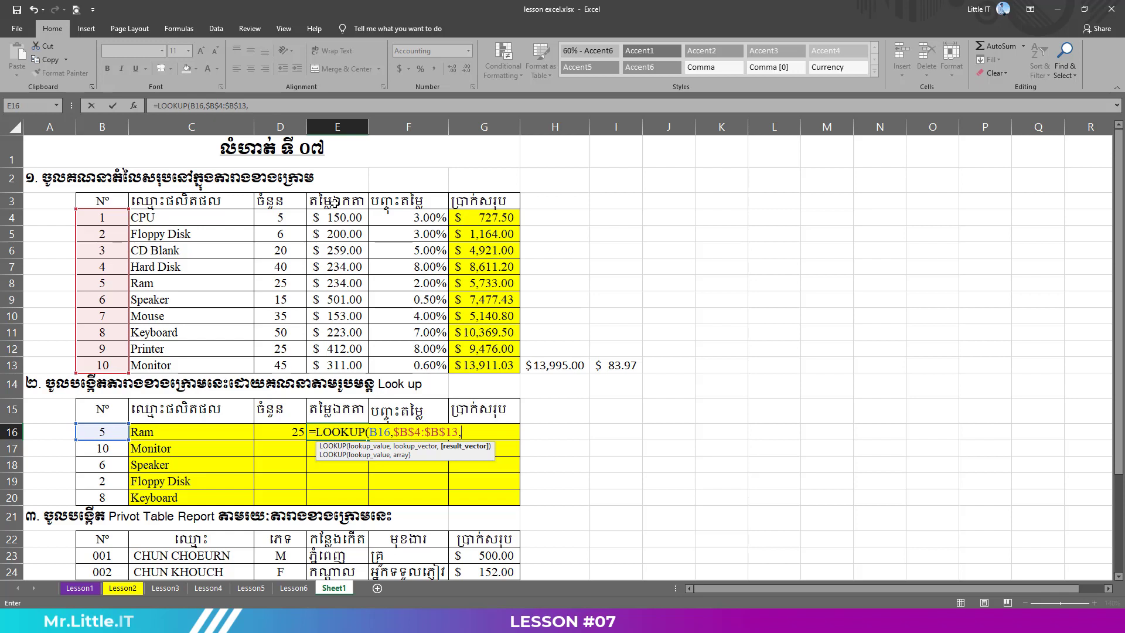
drag(333, 217, 332, 365)
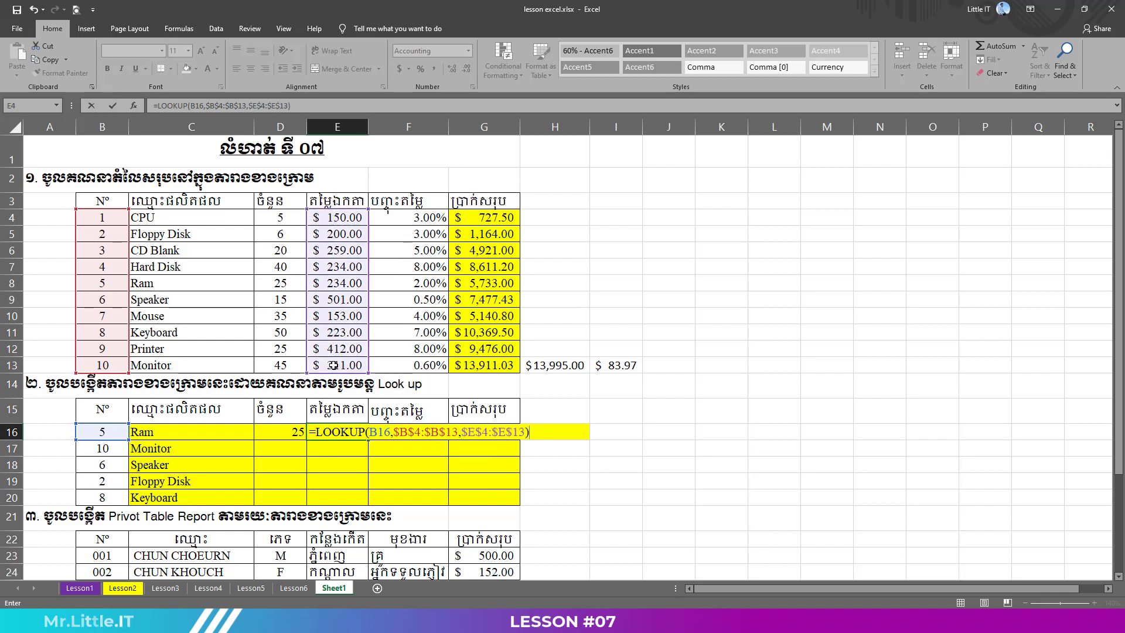
key(Return)
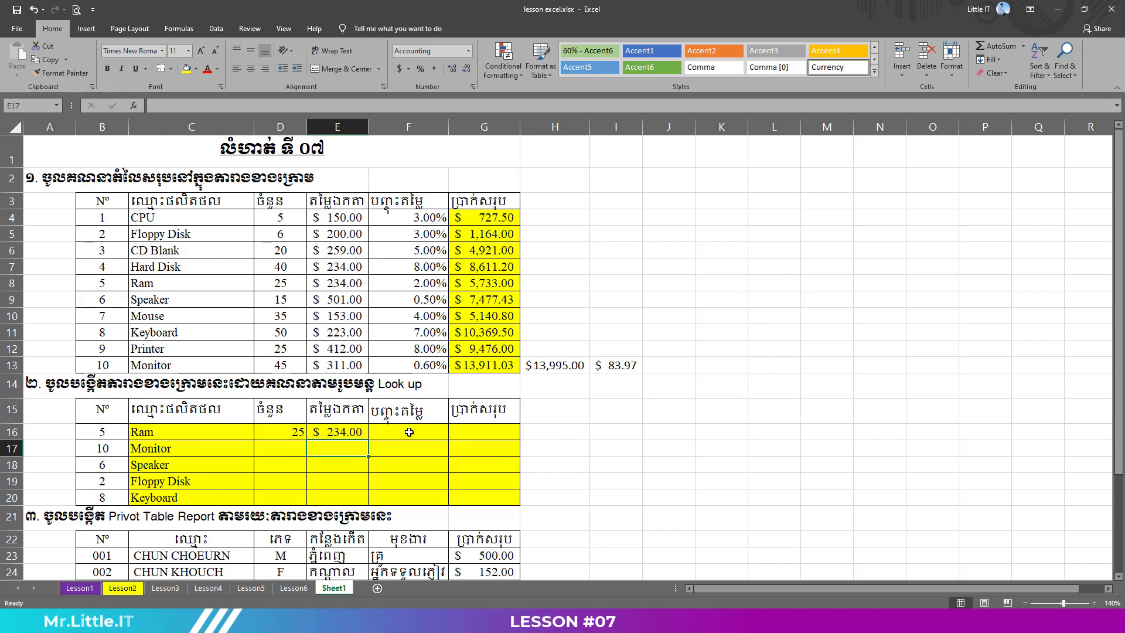
In F16, start a LOOKUP on B16 with the lookup range B4:$B$13
click(409, 432)
text(=l)
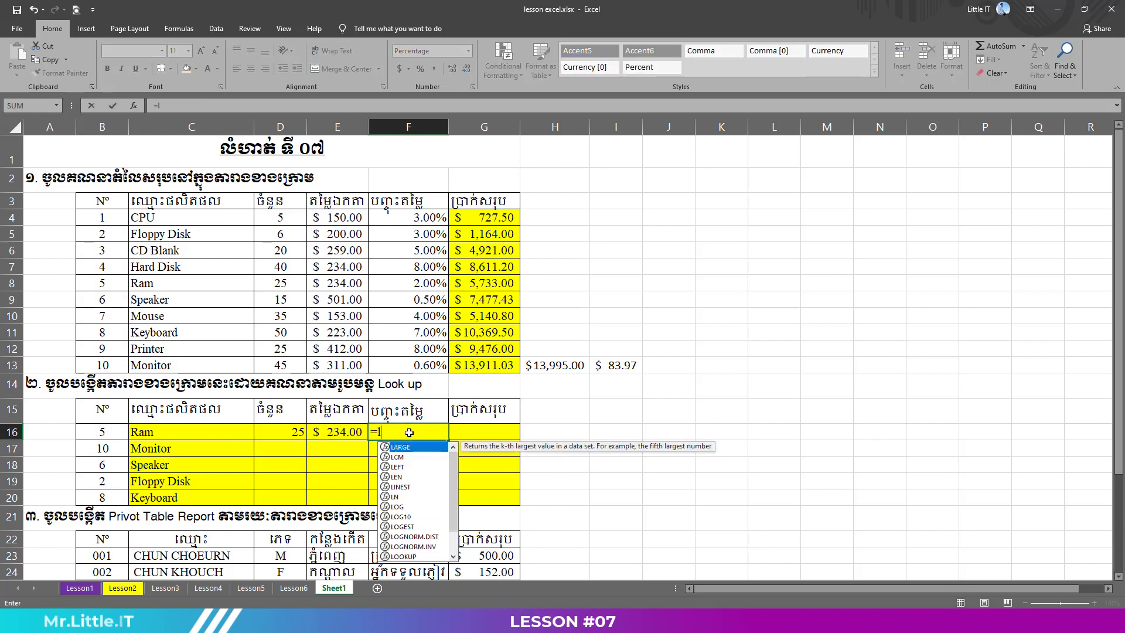
text(ook)
key(Tab)
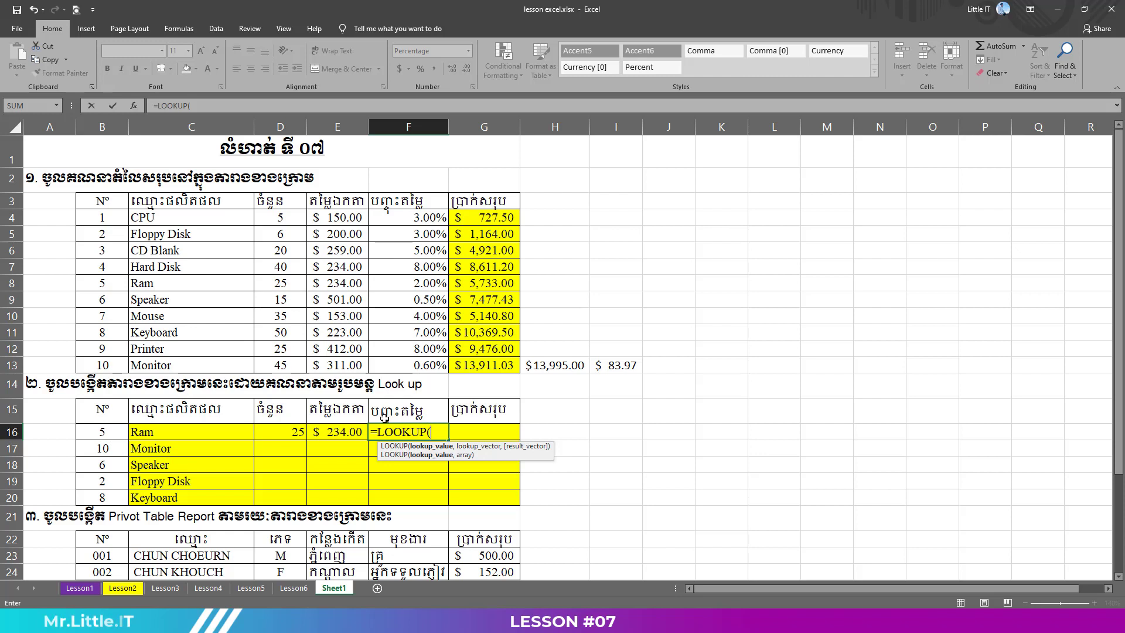
click(101, 436)
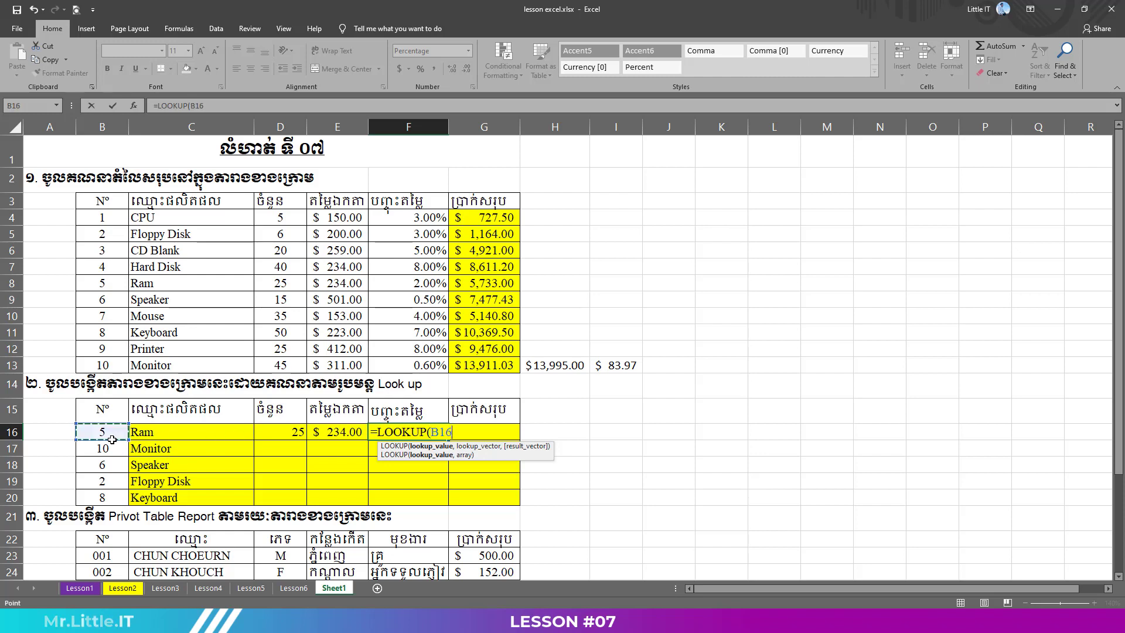
text(,)
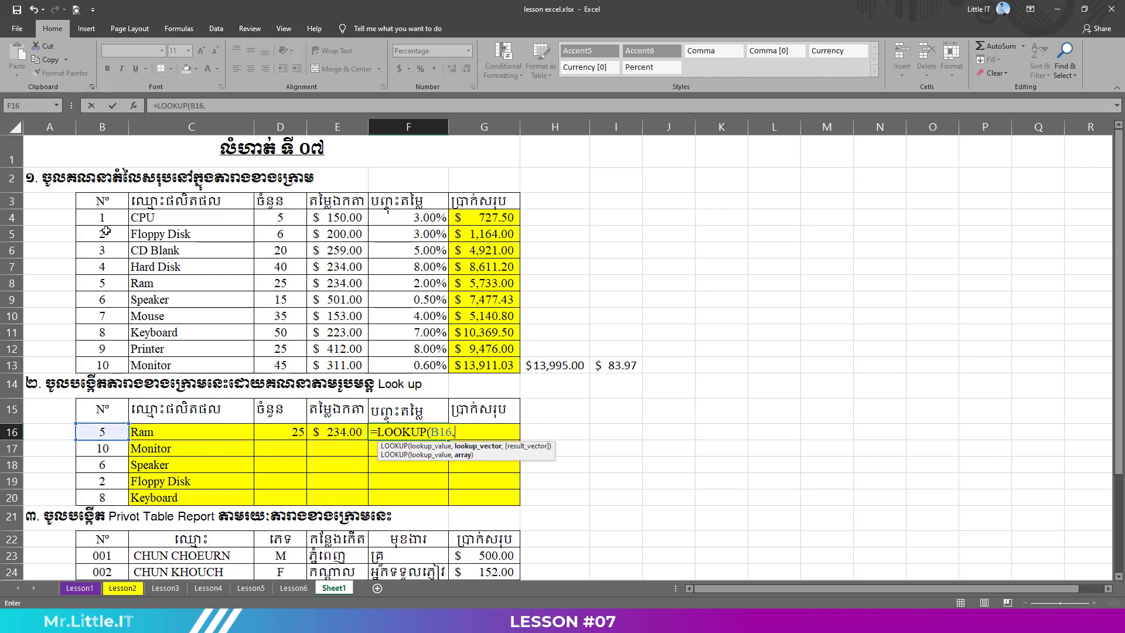
drag(102, 218, 103, 366)
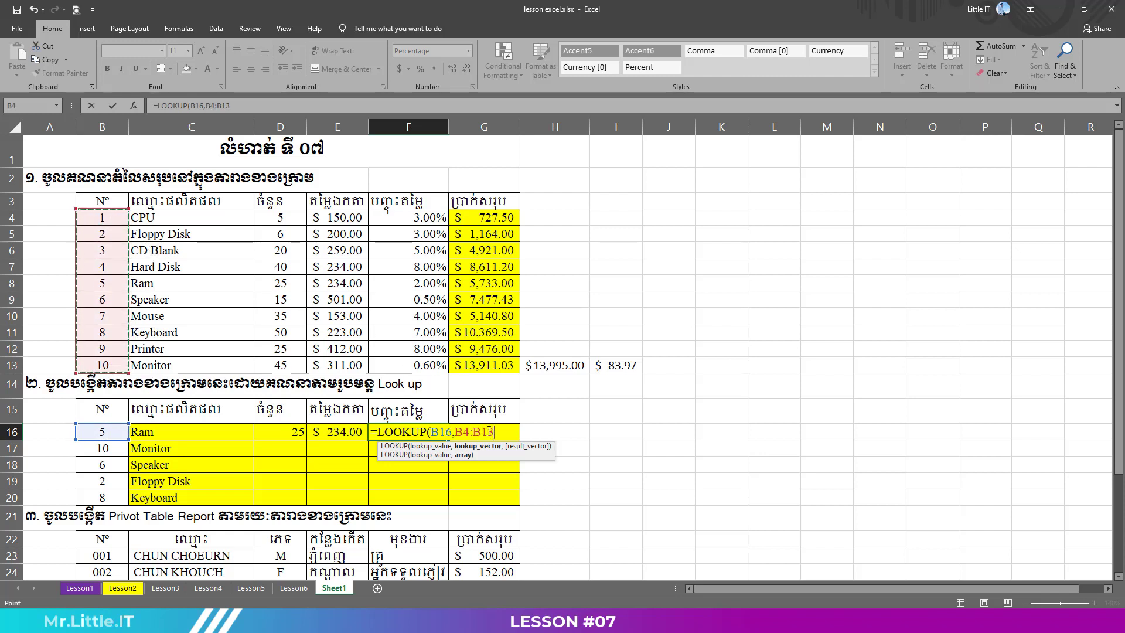
text(,)
key(BackSpace)
key(F4)
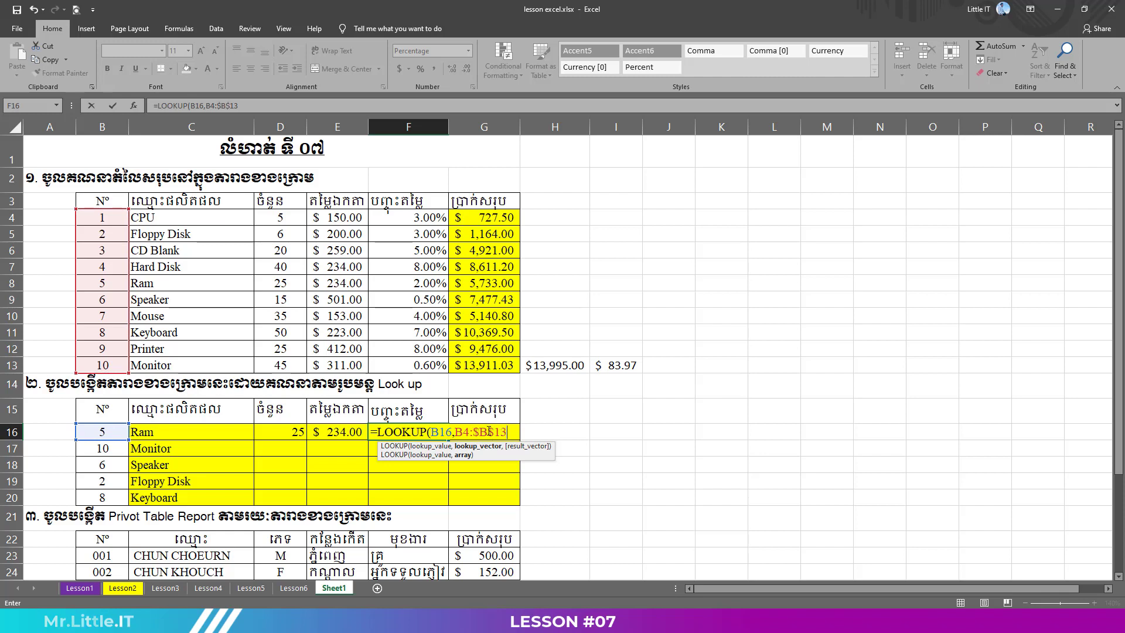
Add the result range F4:$F$13 and commit, so F16 shows Ram's 2.00% discount
text(,)
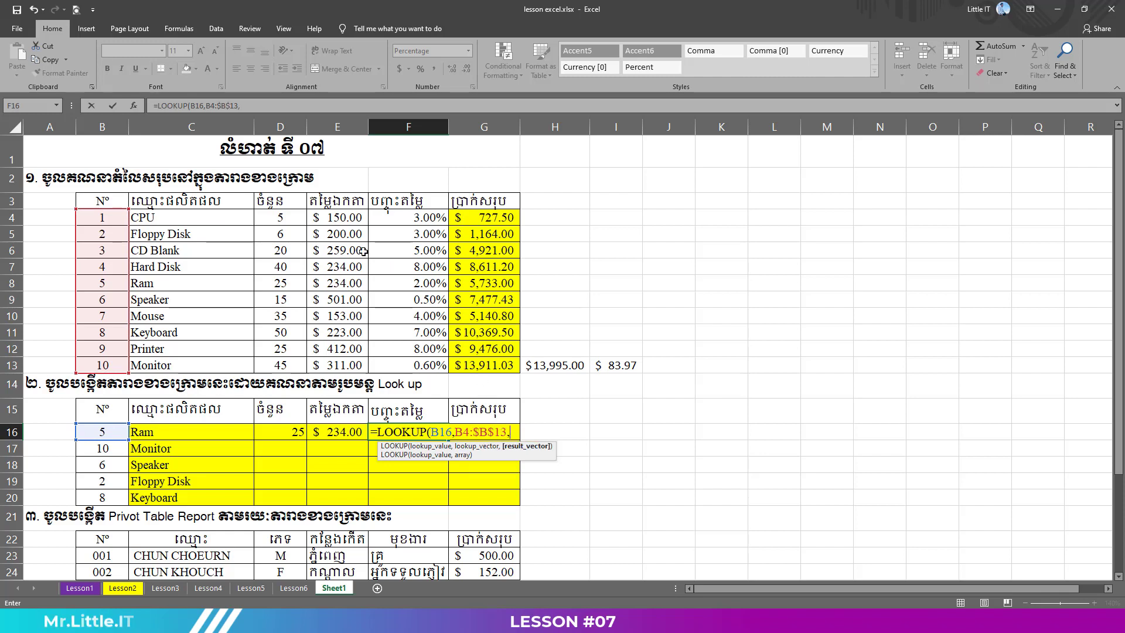
drag(392, 216, 399, 369)
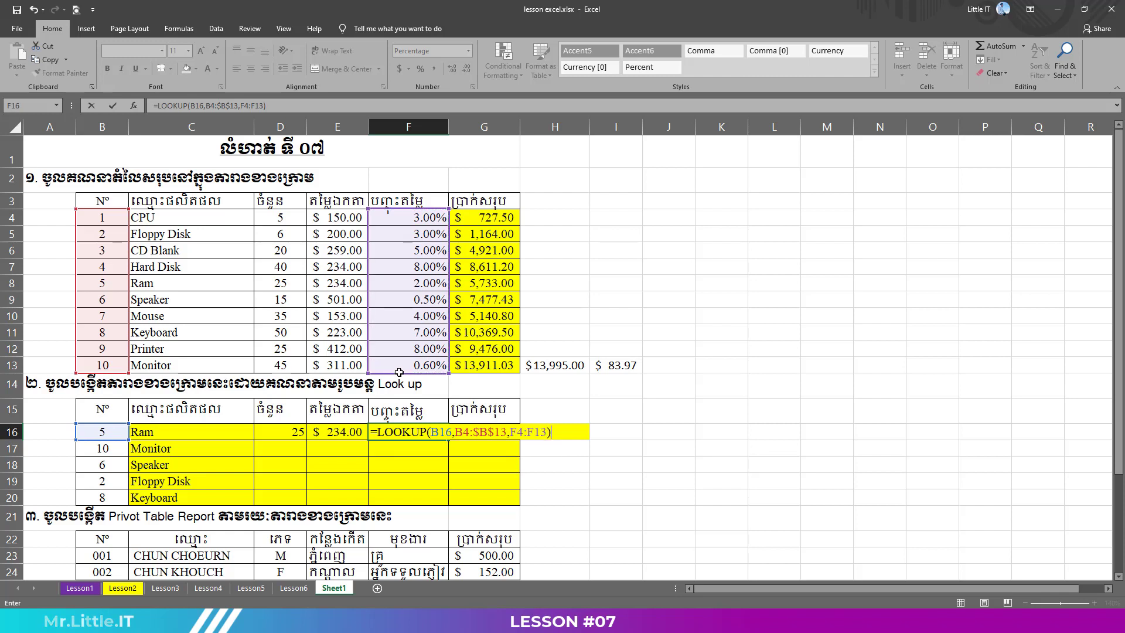
key(F4)
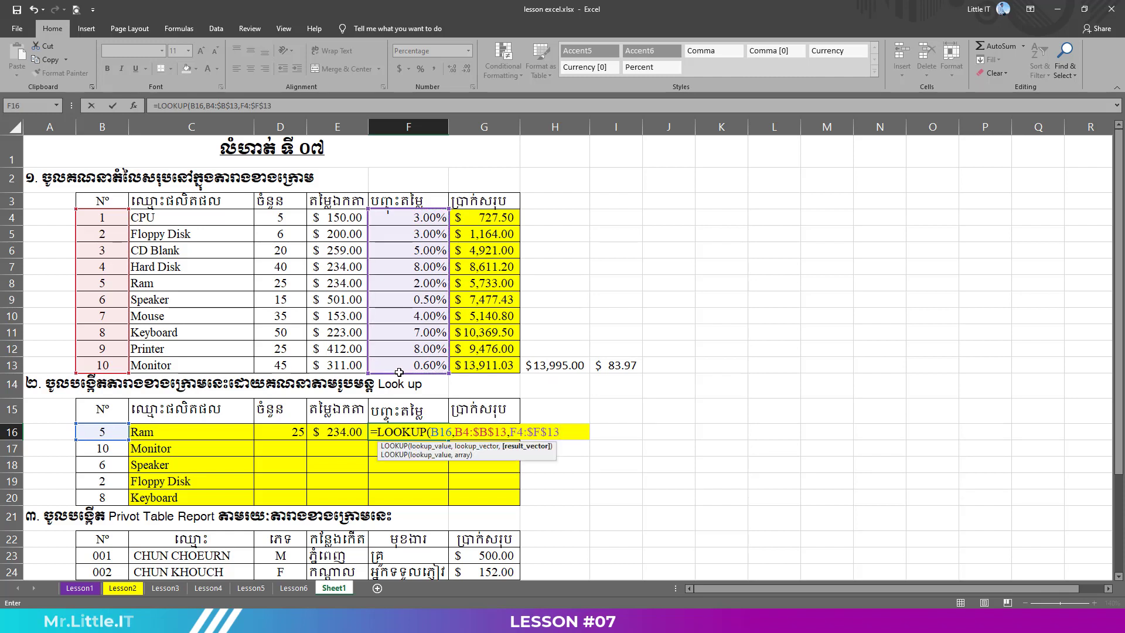
text())
key(Return)
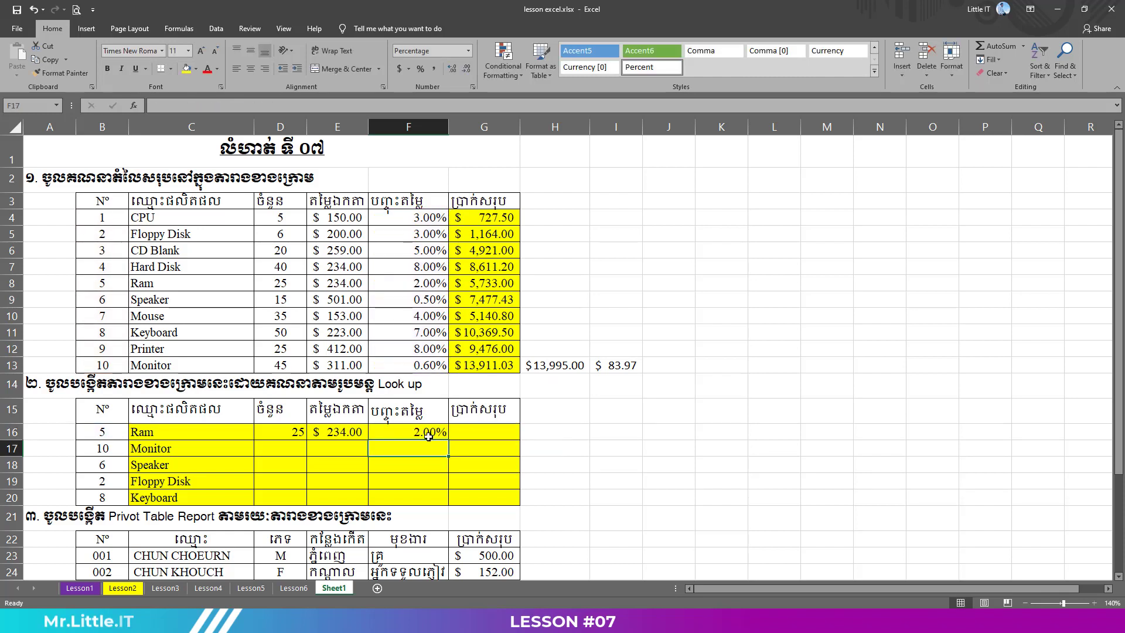
click(428, 434)
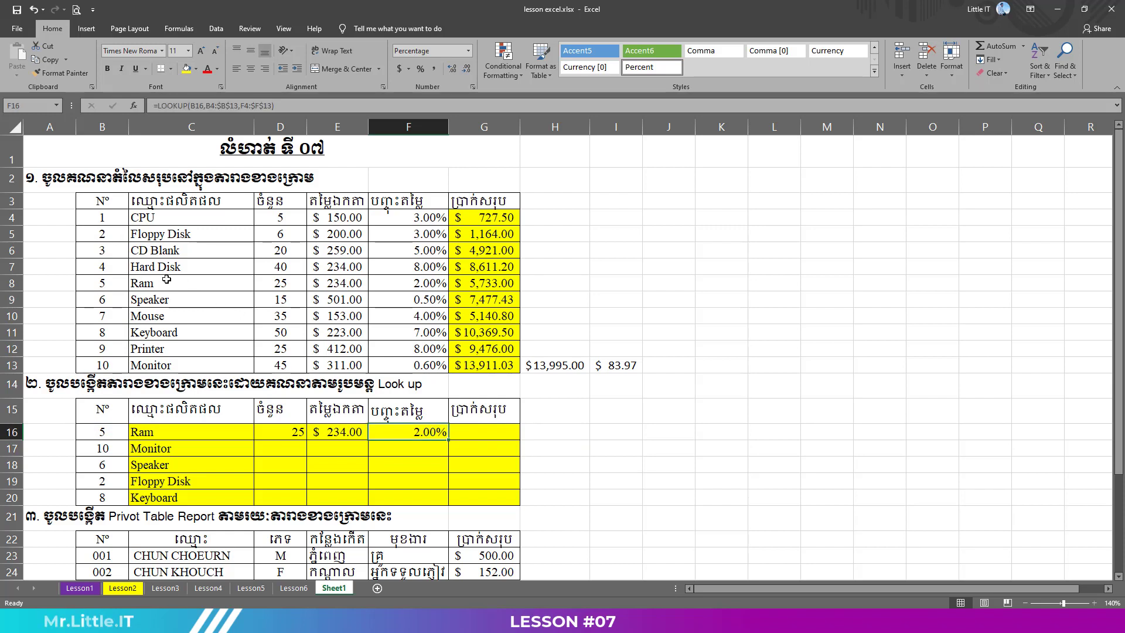
Start a LOOKUP in G16 on Ram's number B16 with the absolute lookup range $B$4:$B$13
click(418, 282)
click(495, 430)
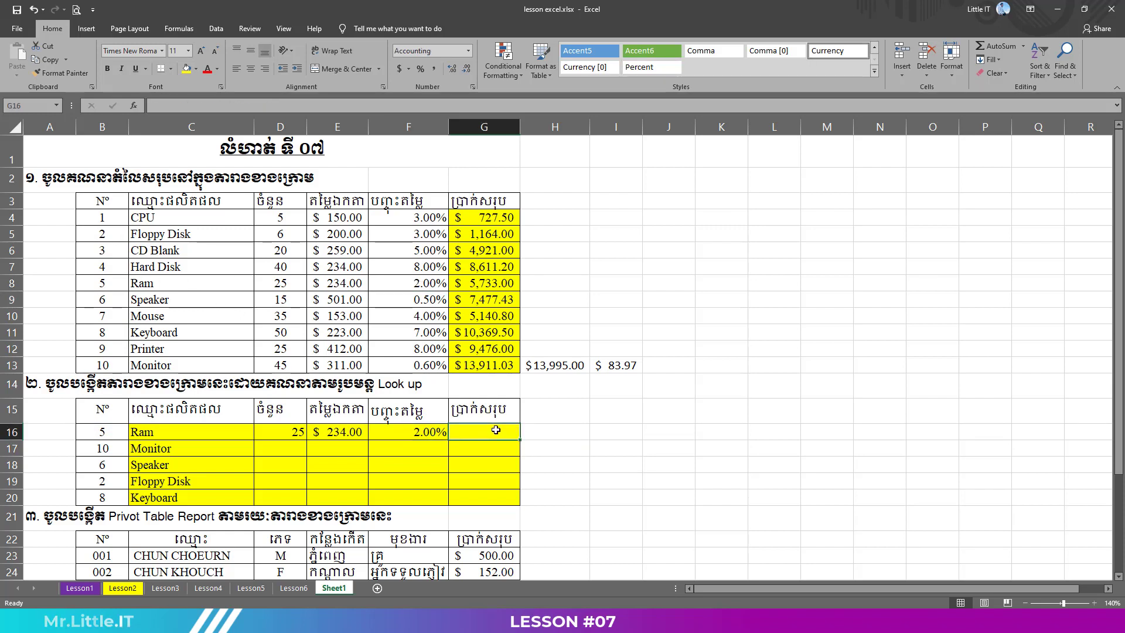
text(=look)
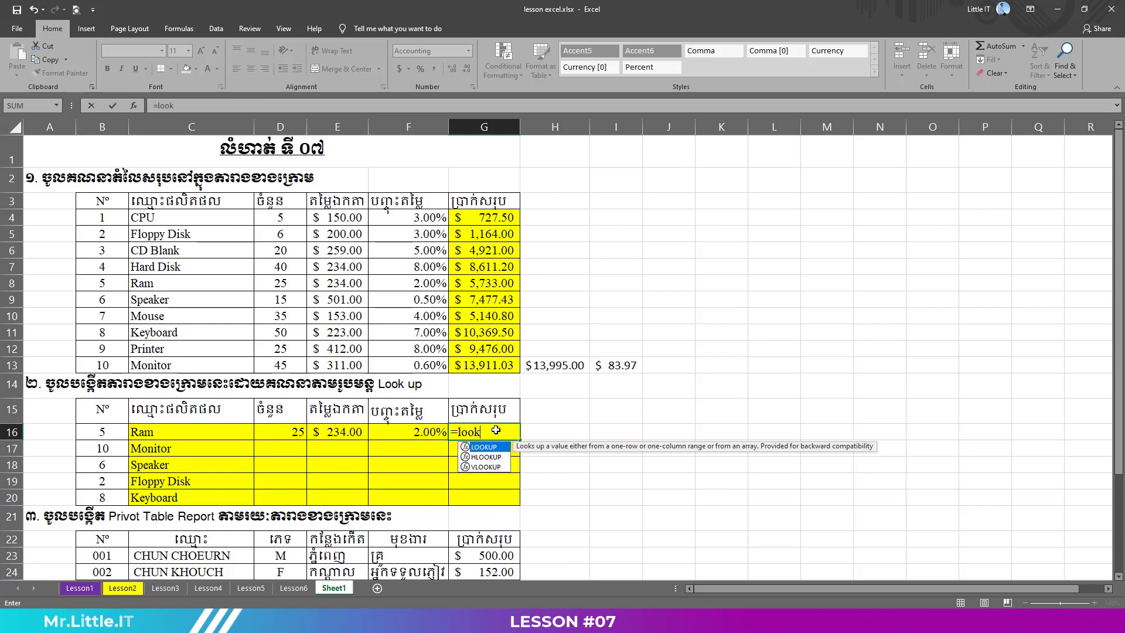
key(Tab)
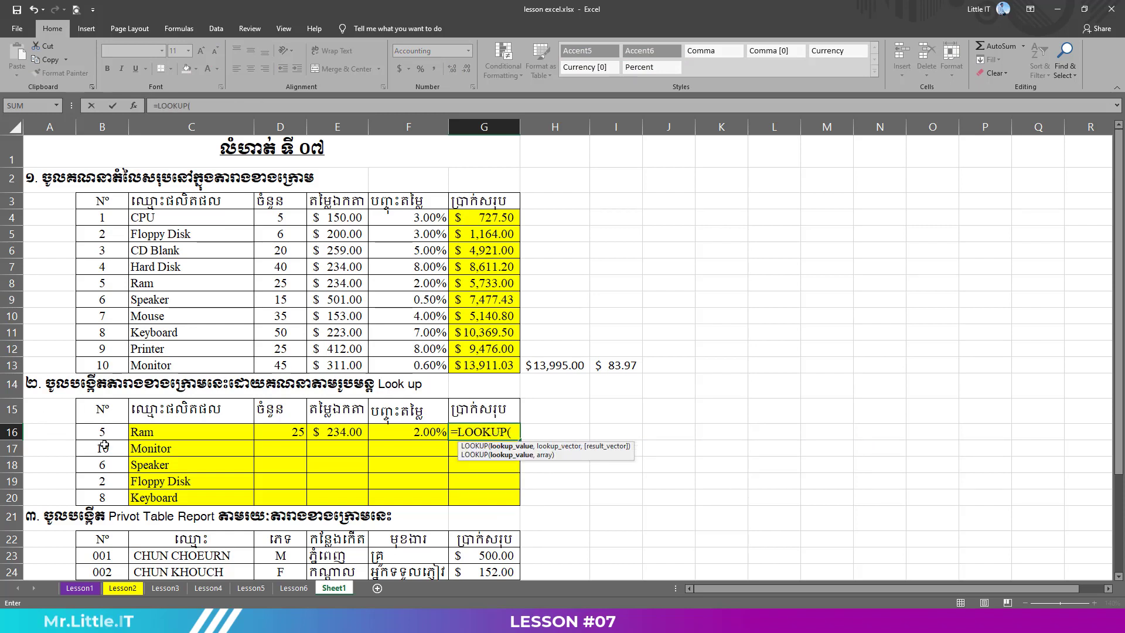
click(103, 434)
text(,)
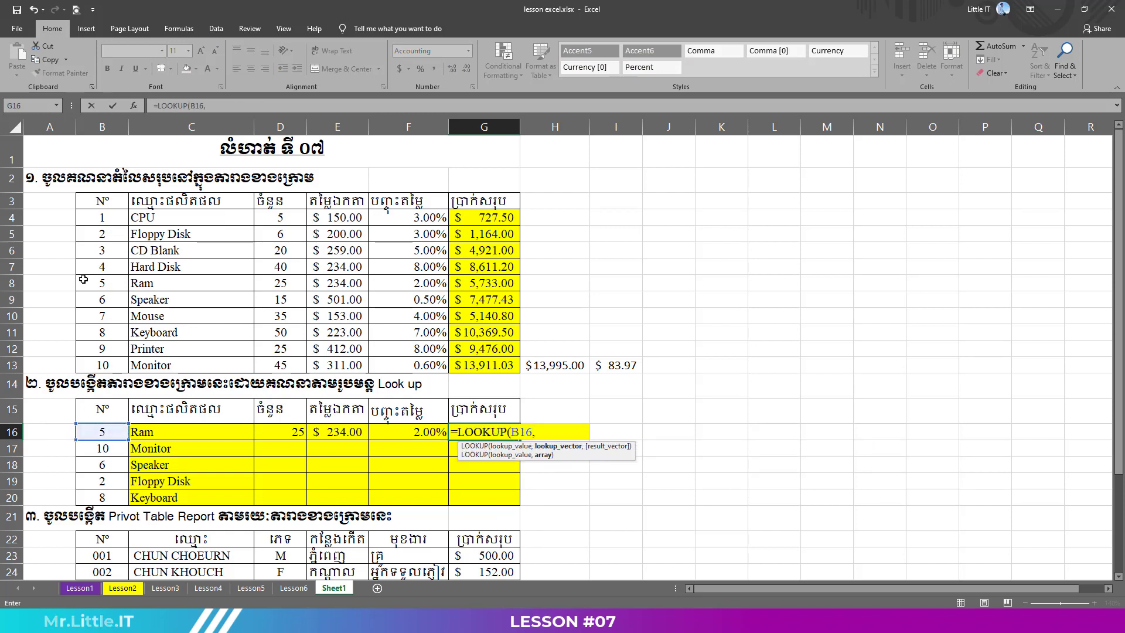
drag(109, 218, 103, 366)
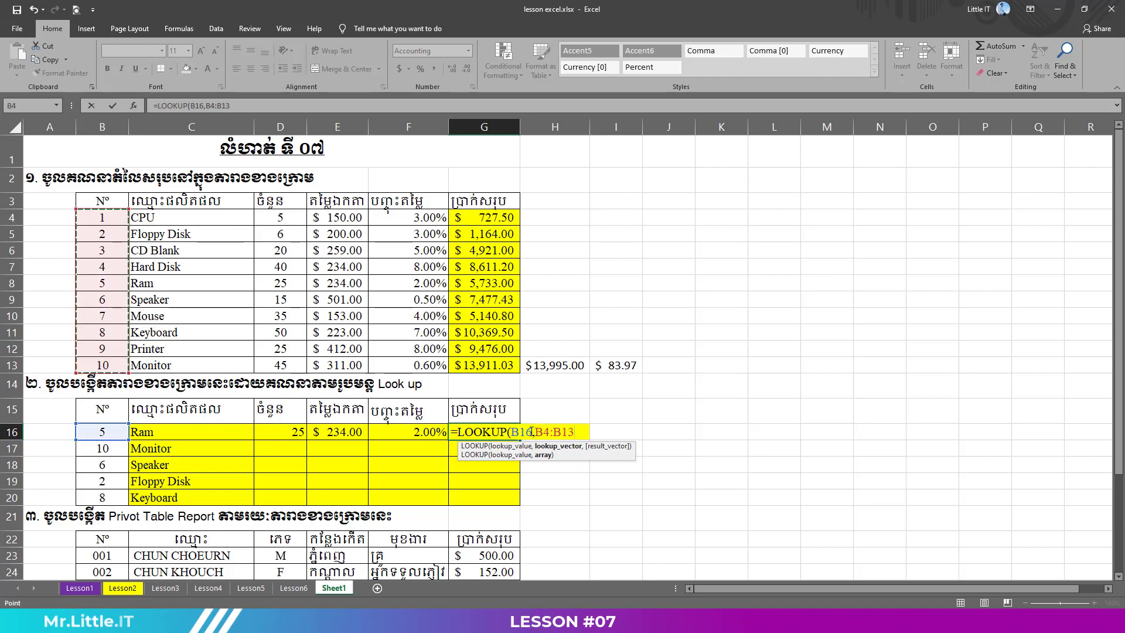
key(F4)
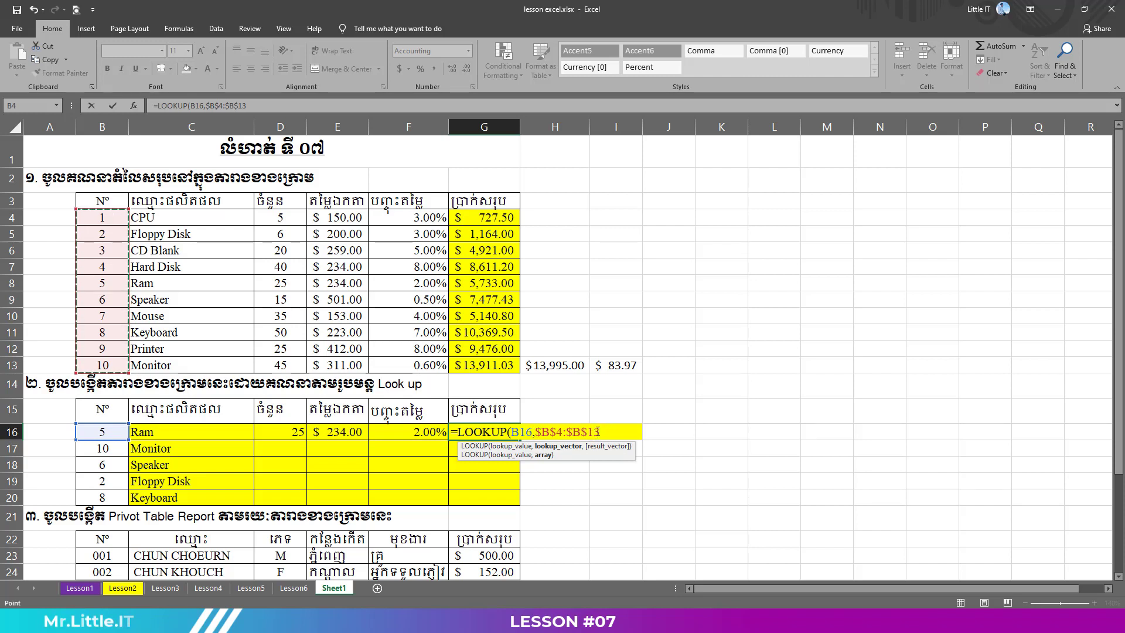
Finish the formula with the absolute result range $G$4:$G$13 and commit it, showing $5,733.00
text(,)
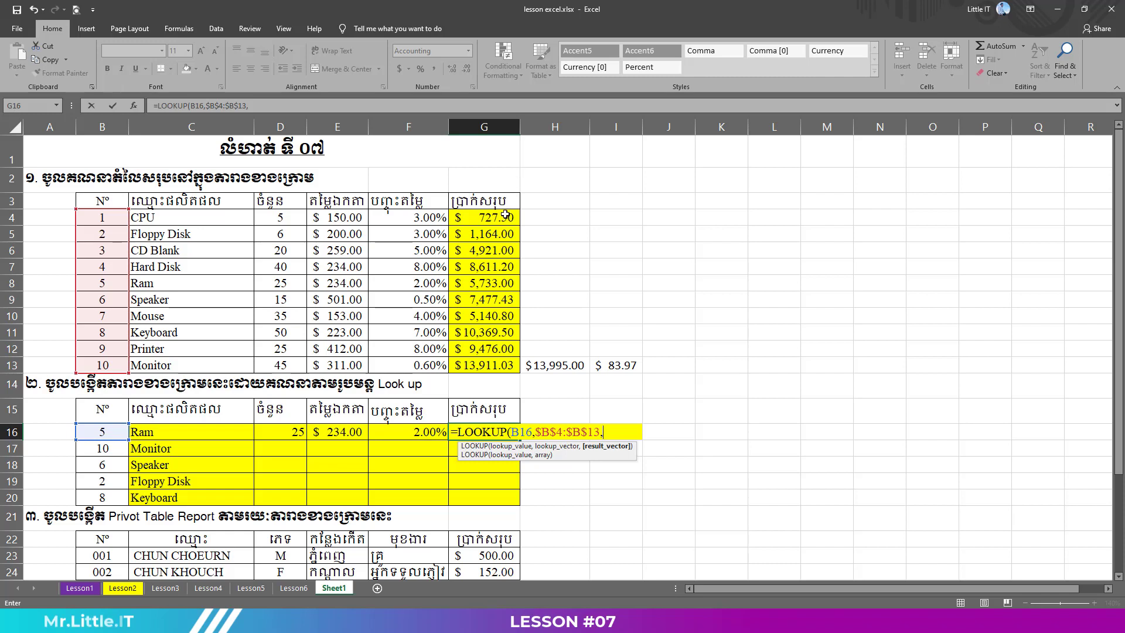
click(507, 214)
drag(506, 274, 506, 364)
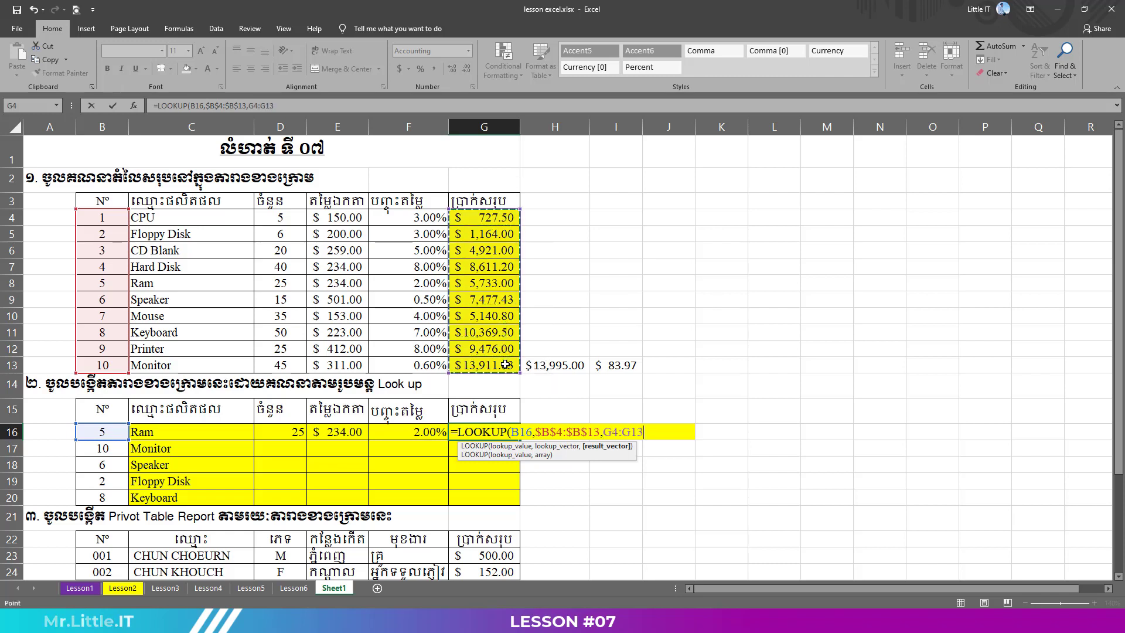
text())
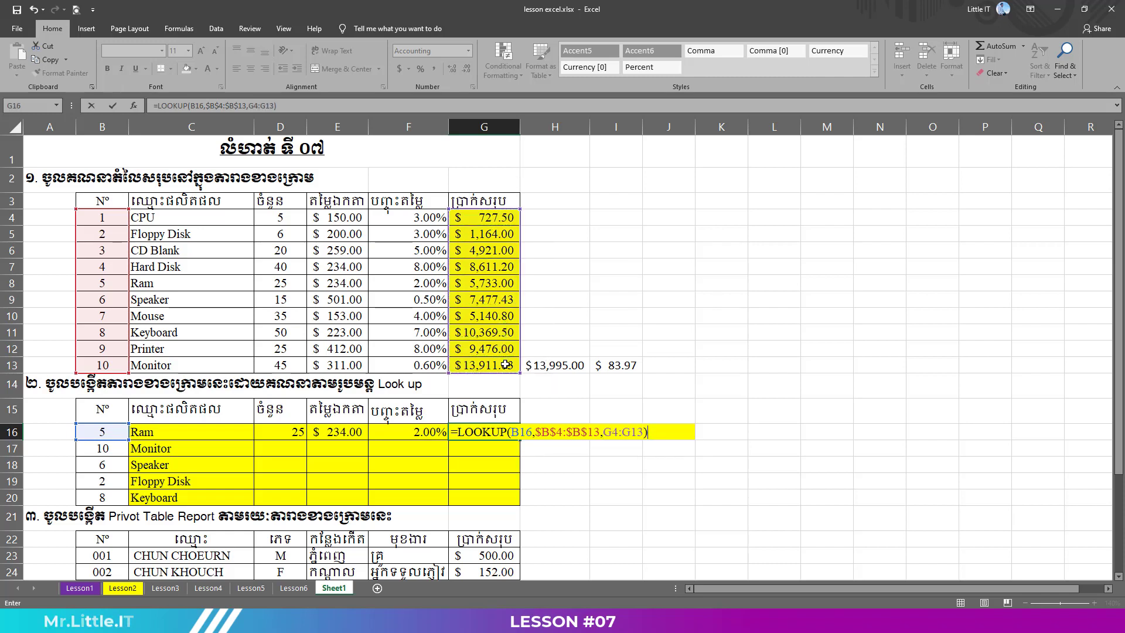
key(BackSpace)
key(F4)
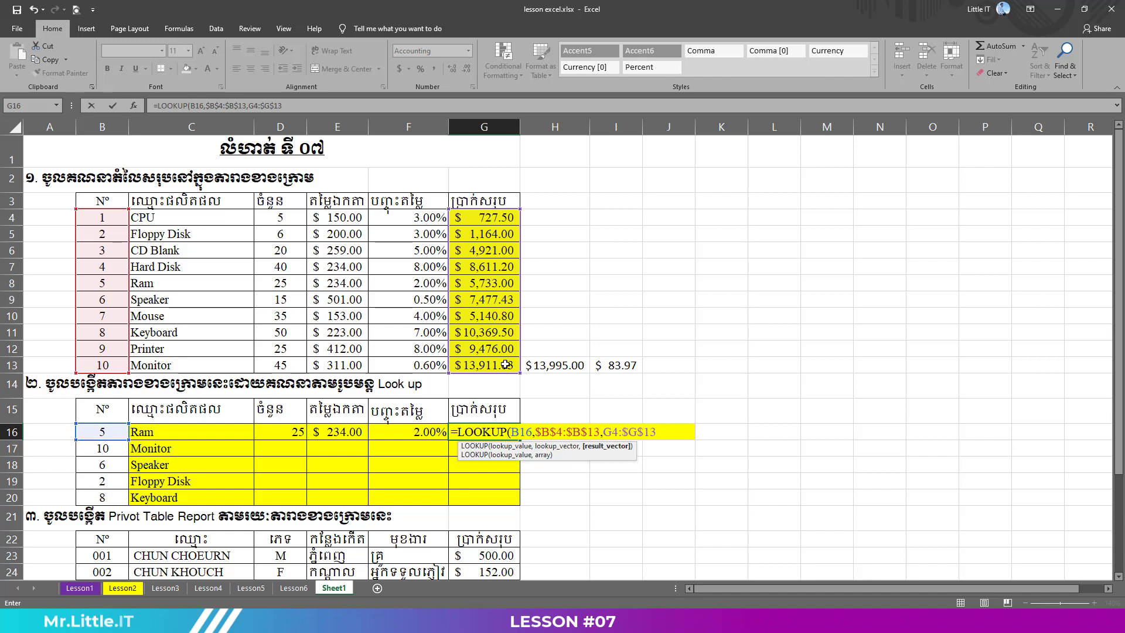
text())
click(548, 480)
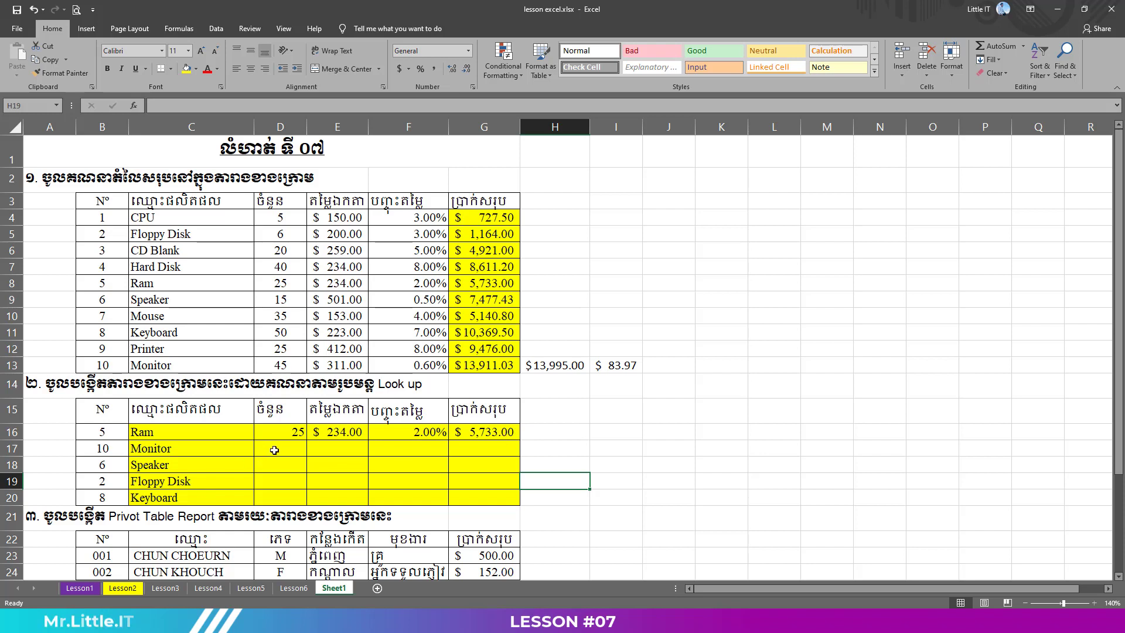
Fill D16's quantity LOOKUP down to D20, giving 45, 15, 6 and 50, and verify D20's formula
click(295, 431)
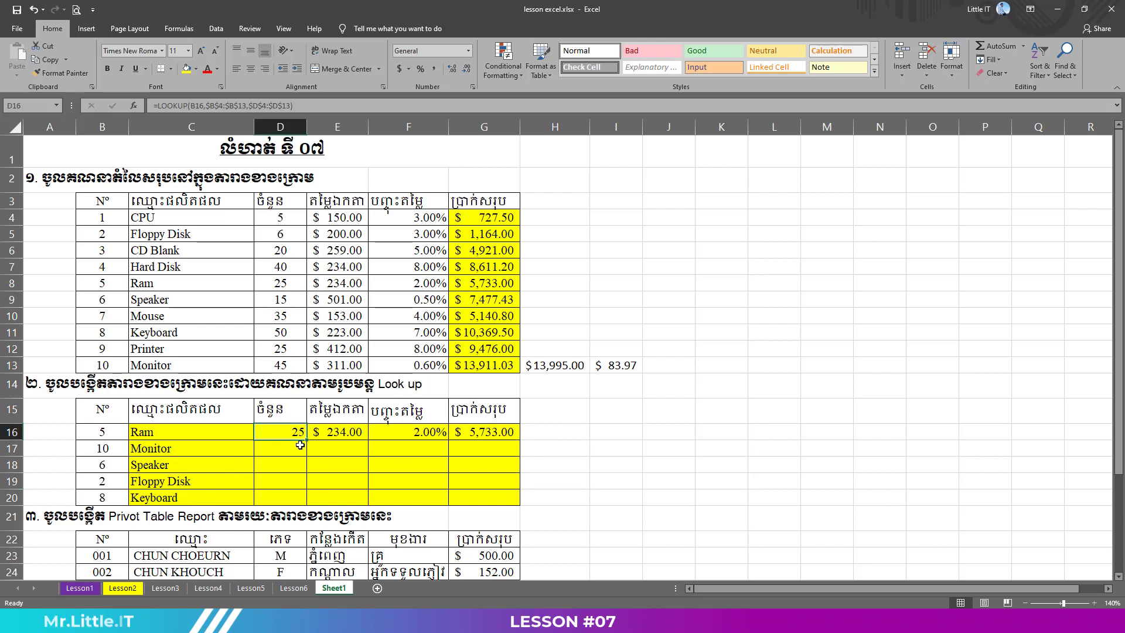
drag(306, 439, 304, 503)
double_click(300, 497)
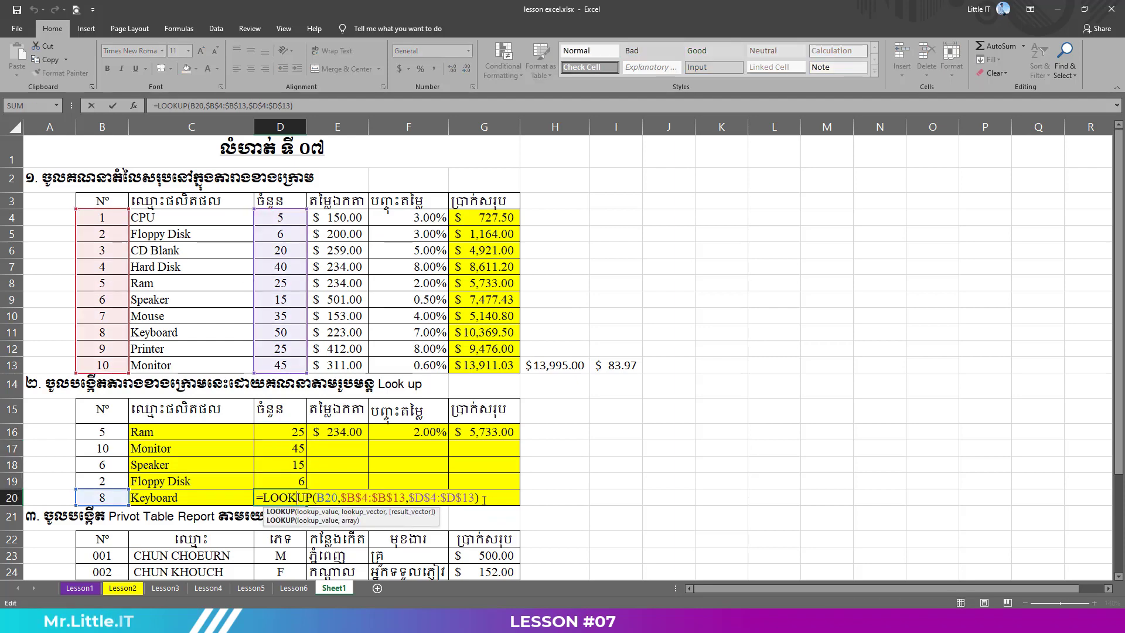
key(Return)
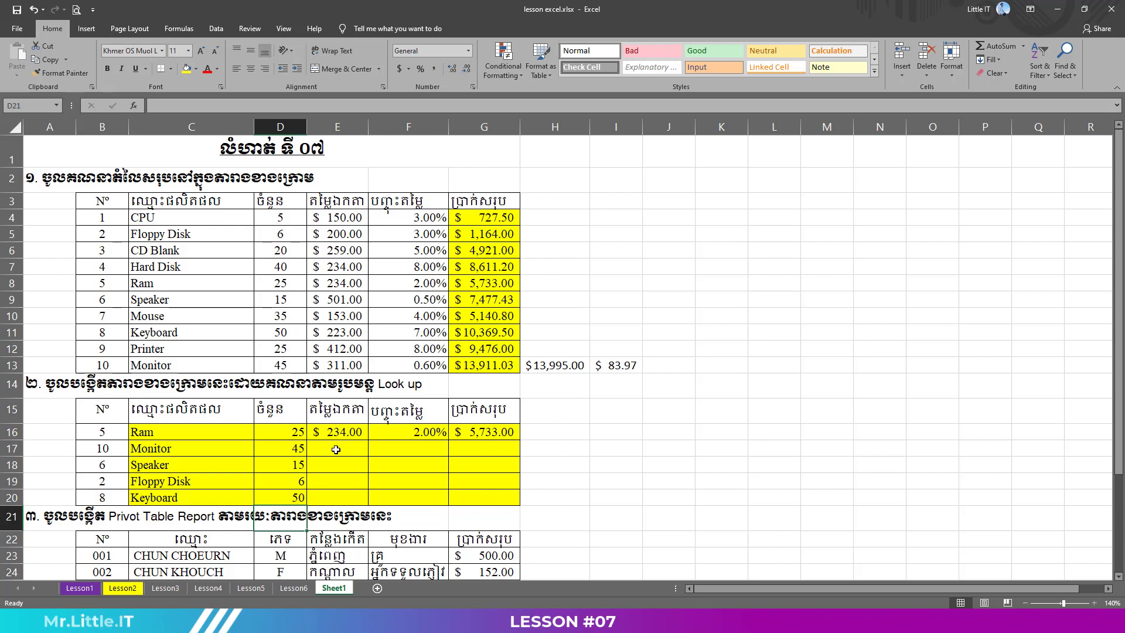
Fill E16's unit-price LOOKUP down to E20, giving $311.00, $501.00, $200.00 and $223.00
click(358, 432)
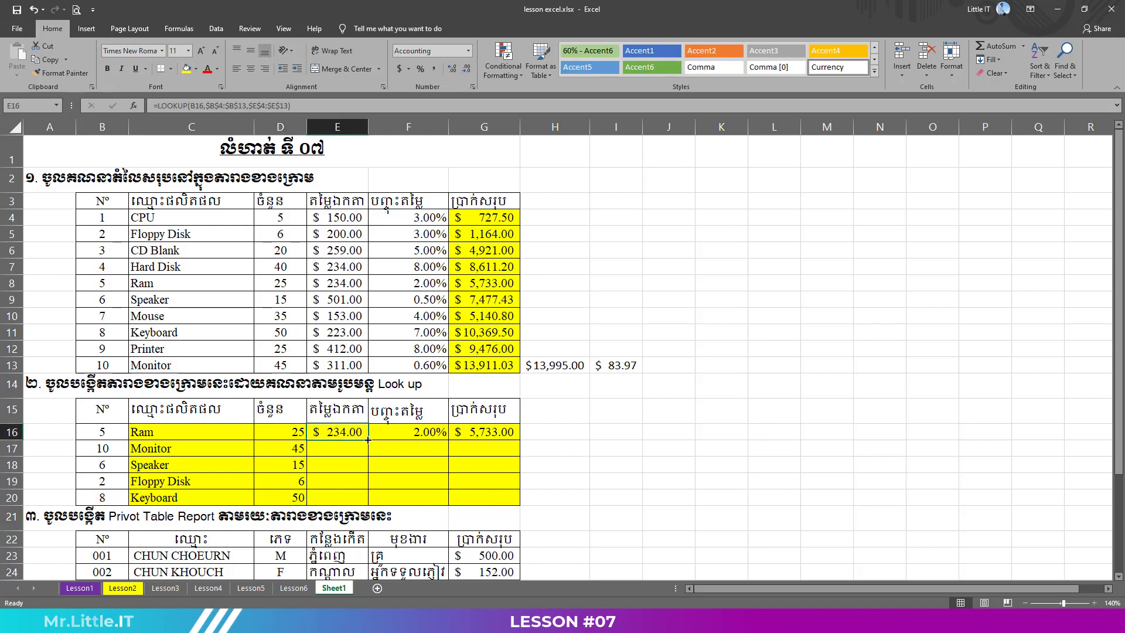
drag(368, 440, 352, 497)
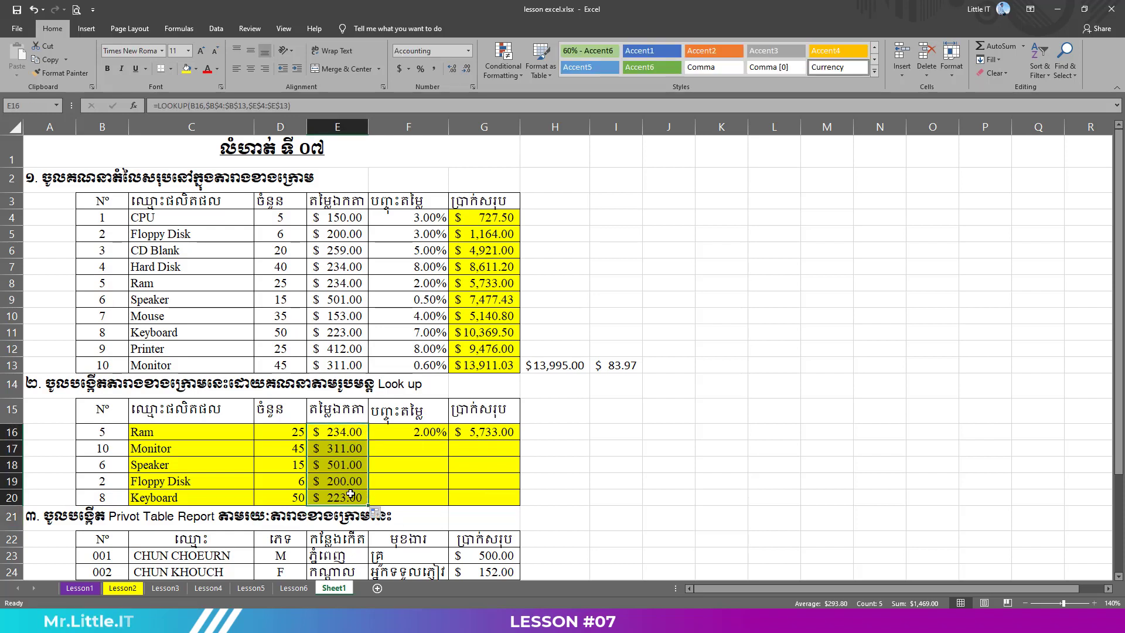
double_click(350, 494)
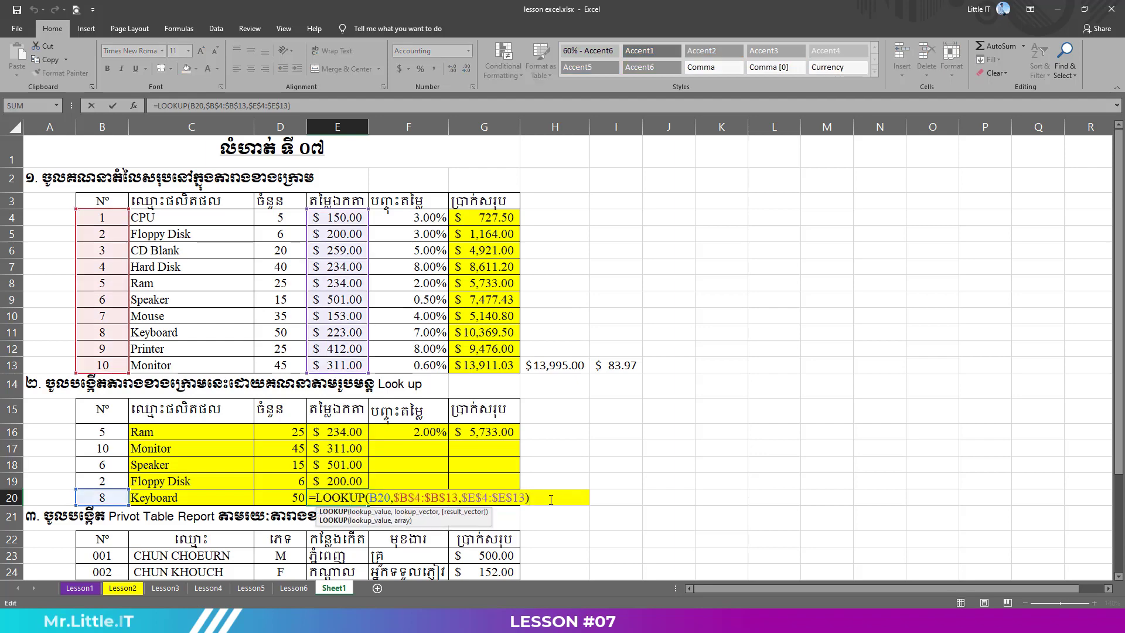
key(Escape)
Enter =LOOKUP(B17,B4:B13,F4:F13) in F17 for Monitor's discount, 0.60%
click(415, 448)
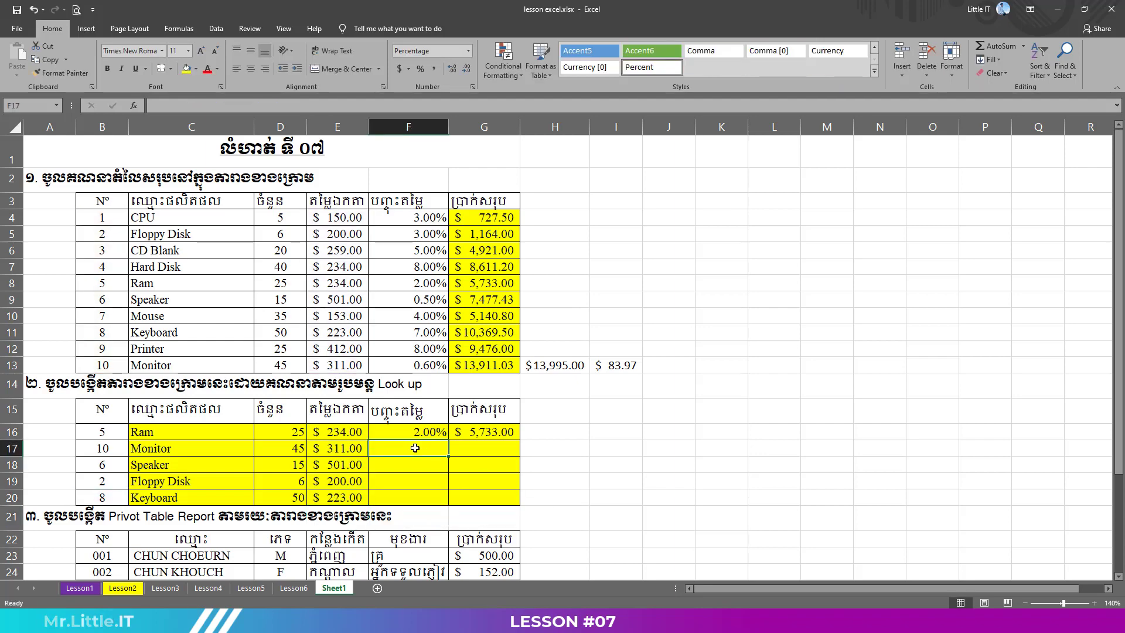
text(=look)
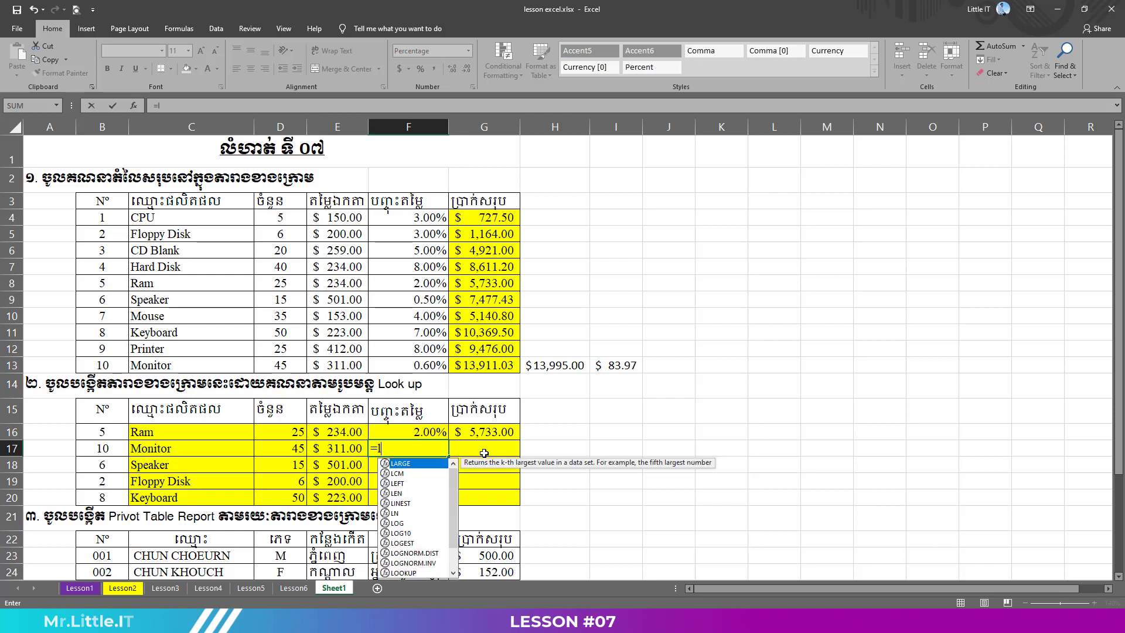
key(Tab)
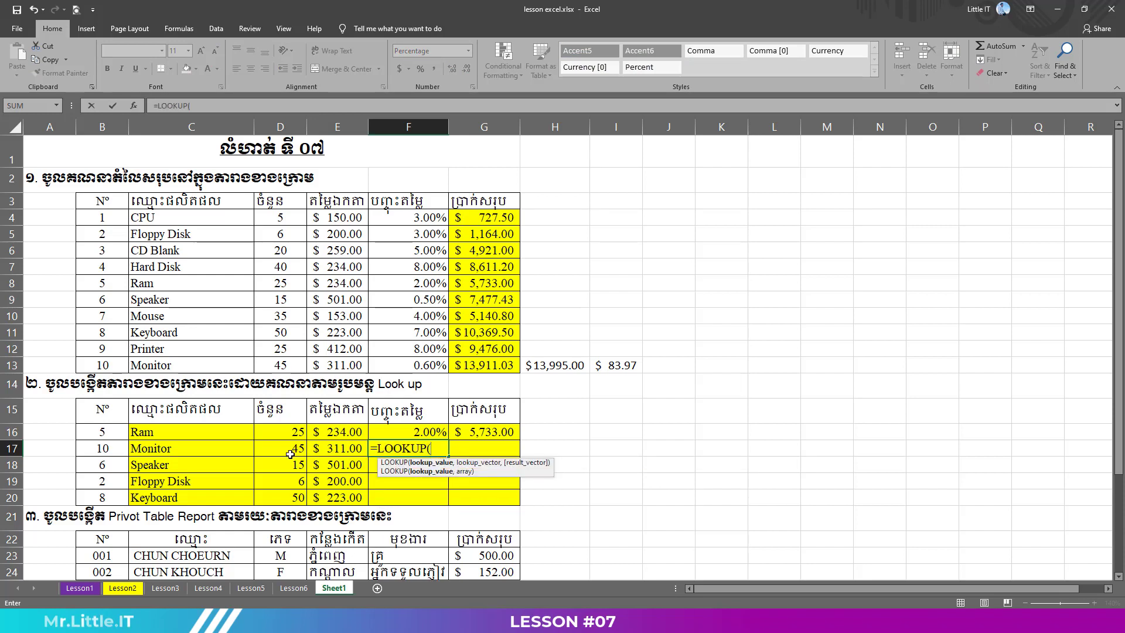
click(124, 450)
text(,)
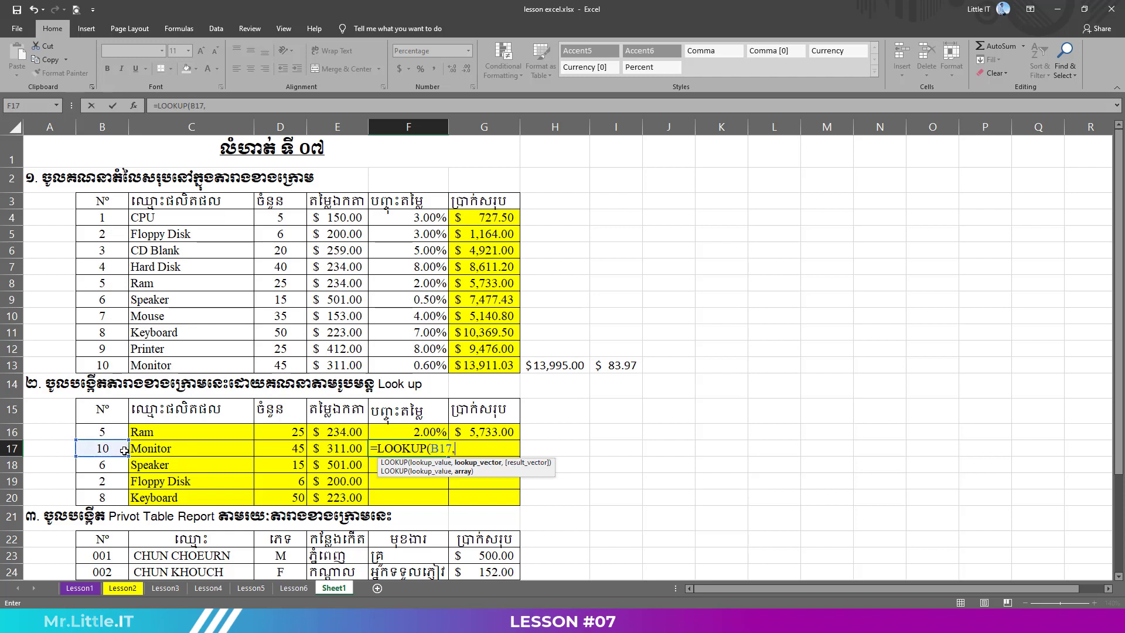
drag(103, 217, 109, 364)
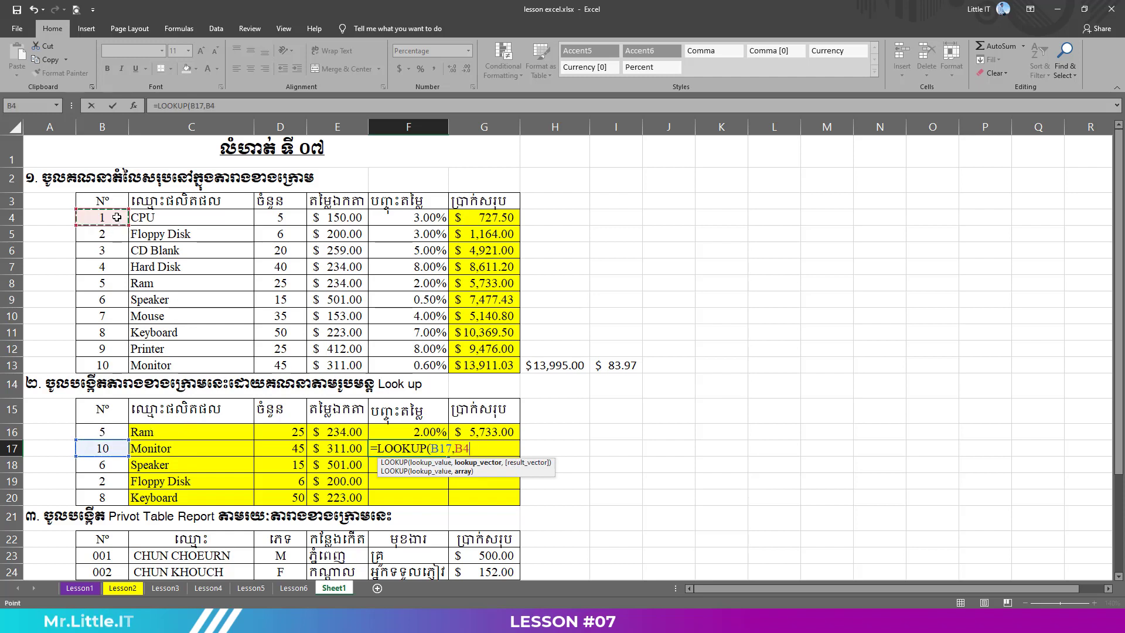
text(:B13,)
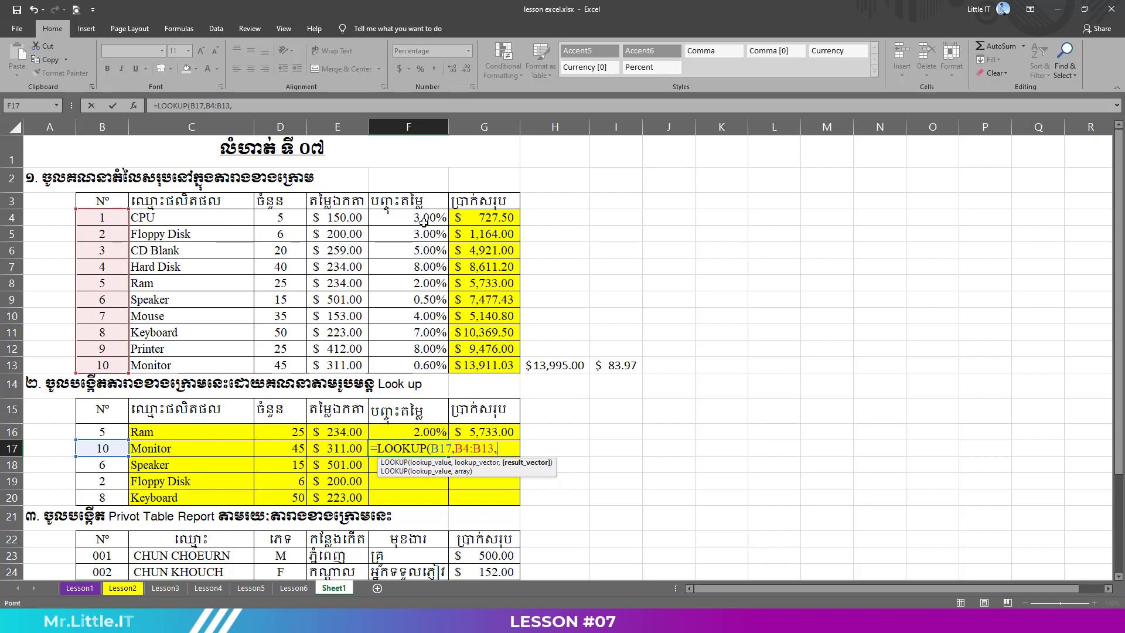
drag(422, 217, 422, 332)
drag(422, 219, 399, 354)
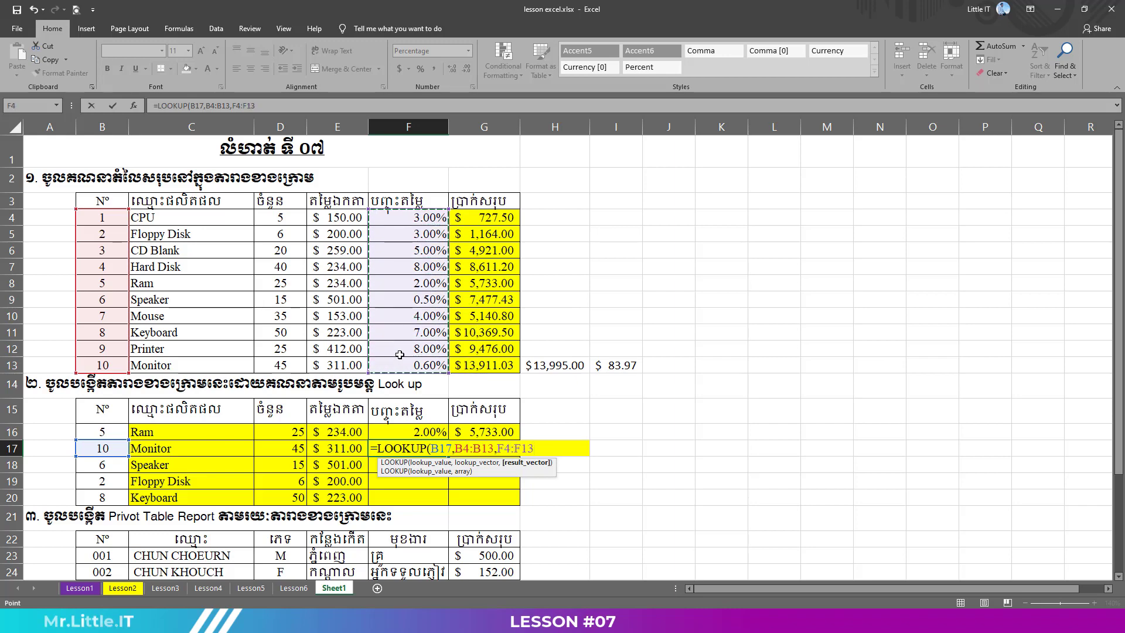
text())
key(Return)
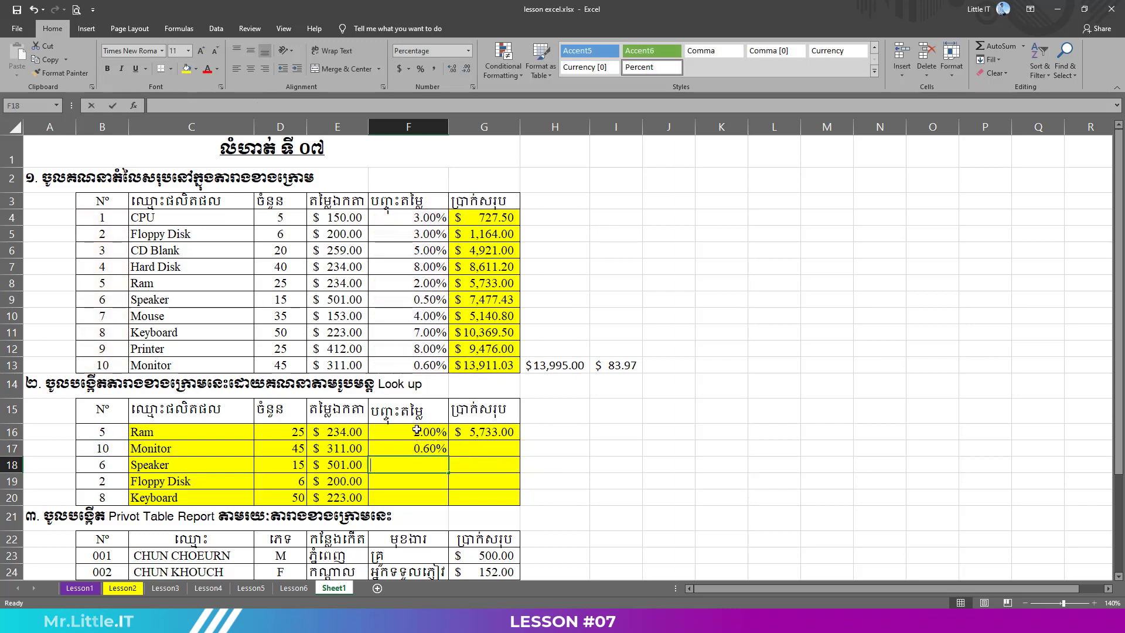
Enter =LOOKUP(B18,B4:B13,F4:F13) in F18 for Speaker's discount, 0.50%
text(=look)
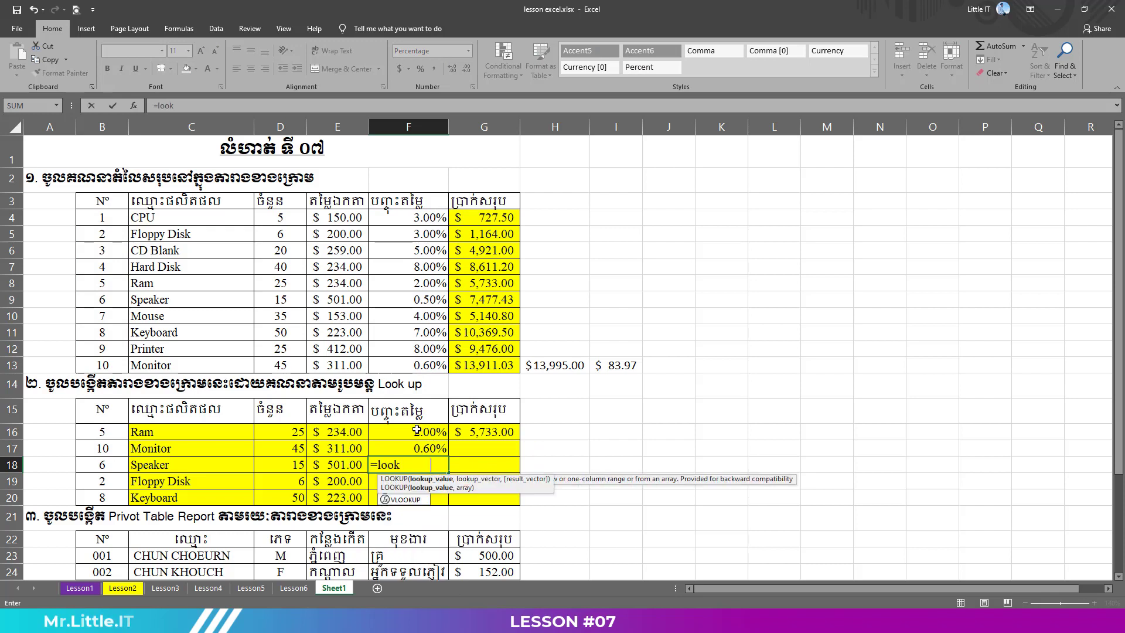
key(Tab)
click(102, 466)
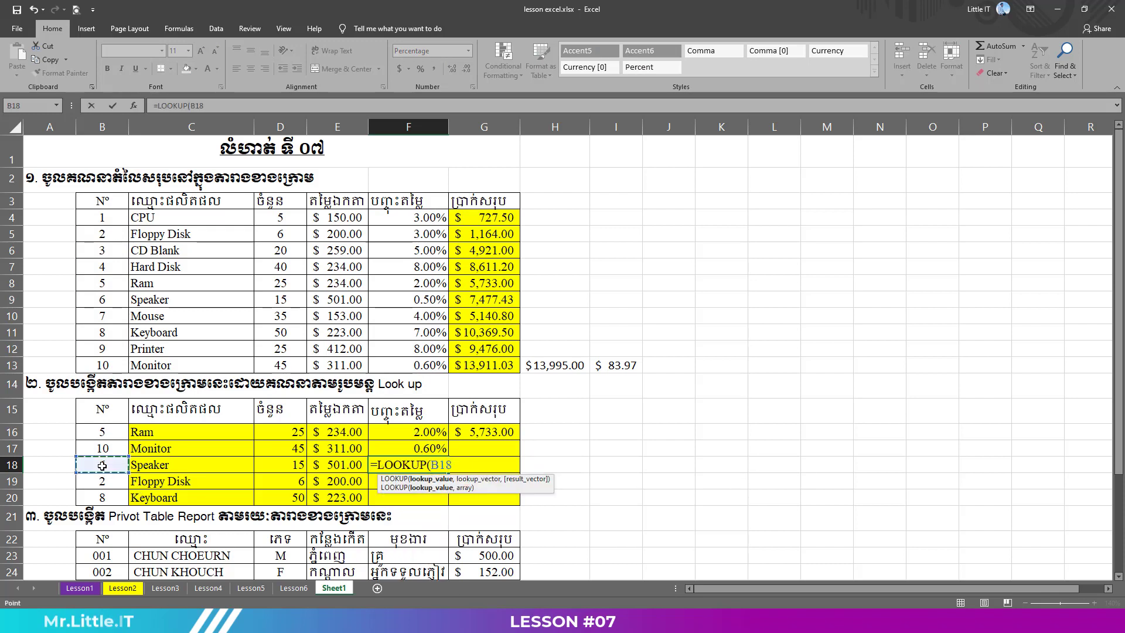
text(,)
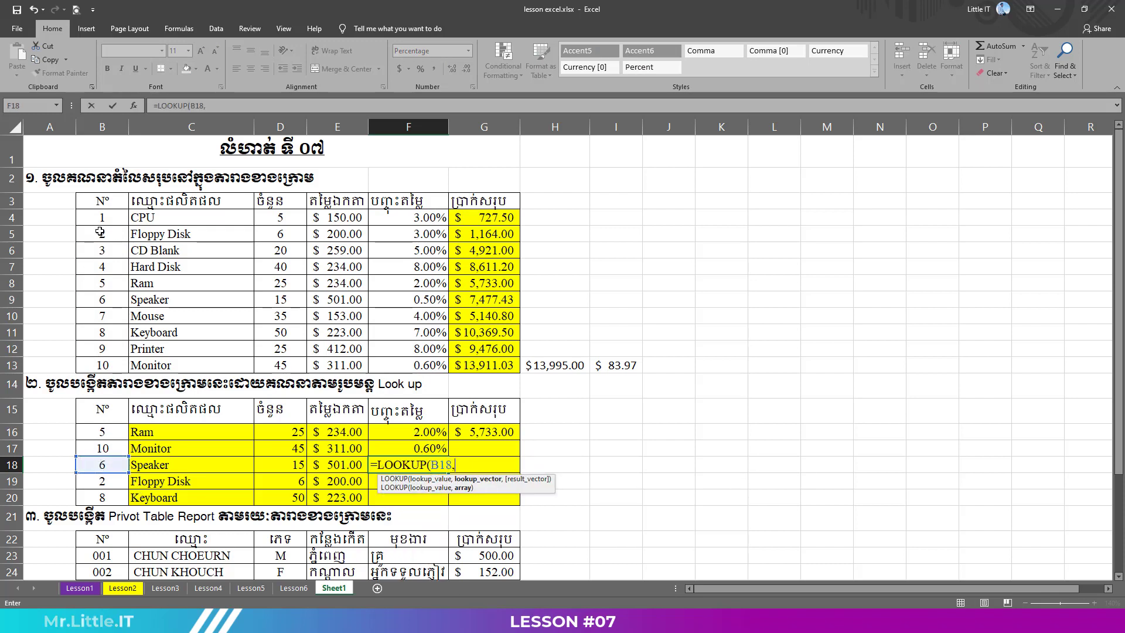
drag(104, 219, 104, 365)
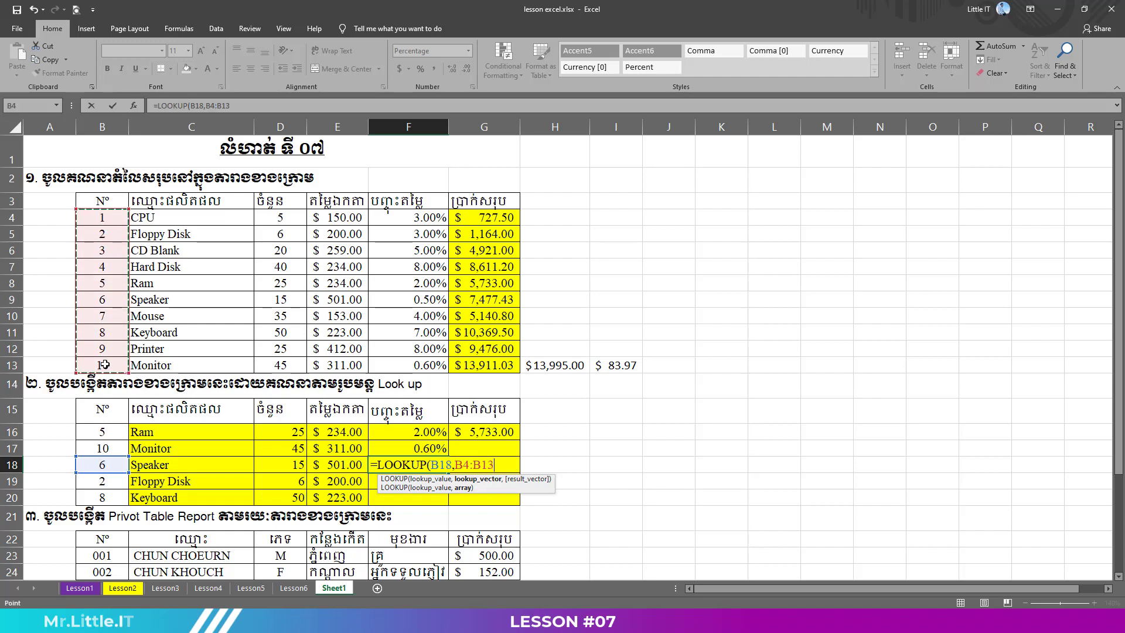
text(,)
drag(424, 223, 408, 364)
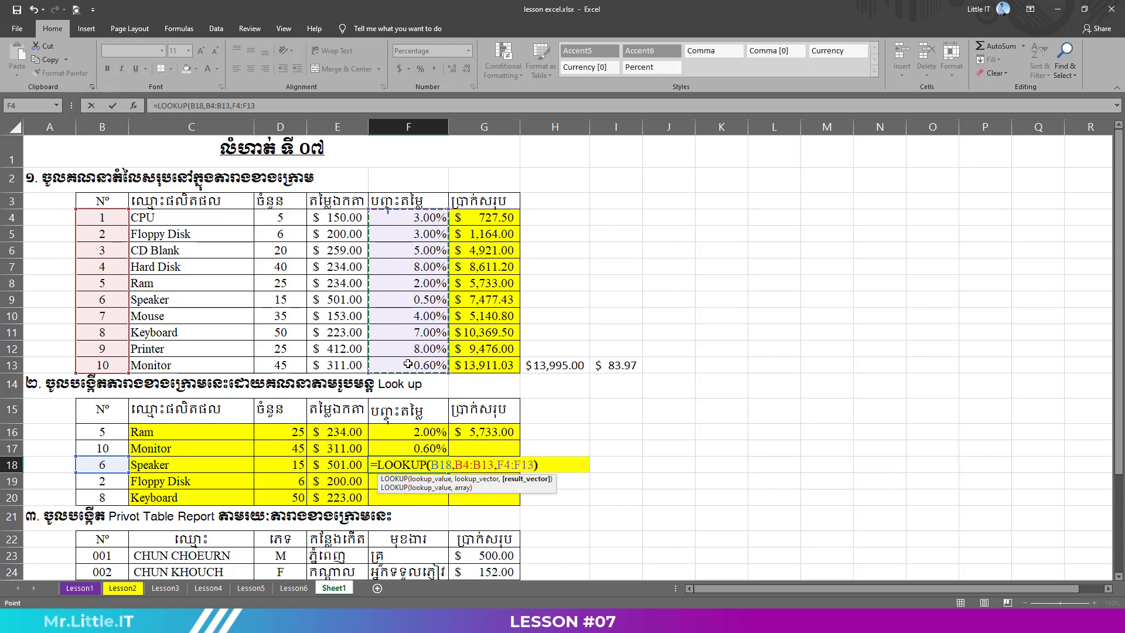
key(Return)
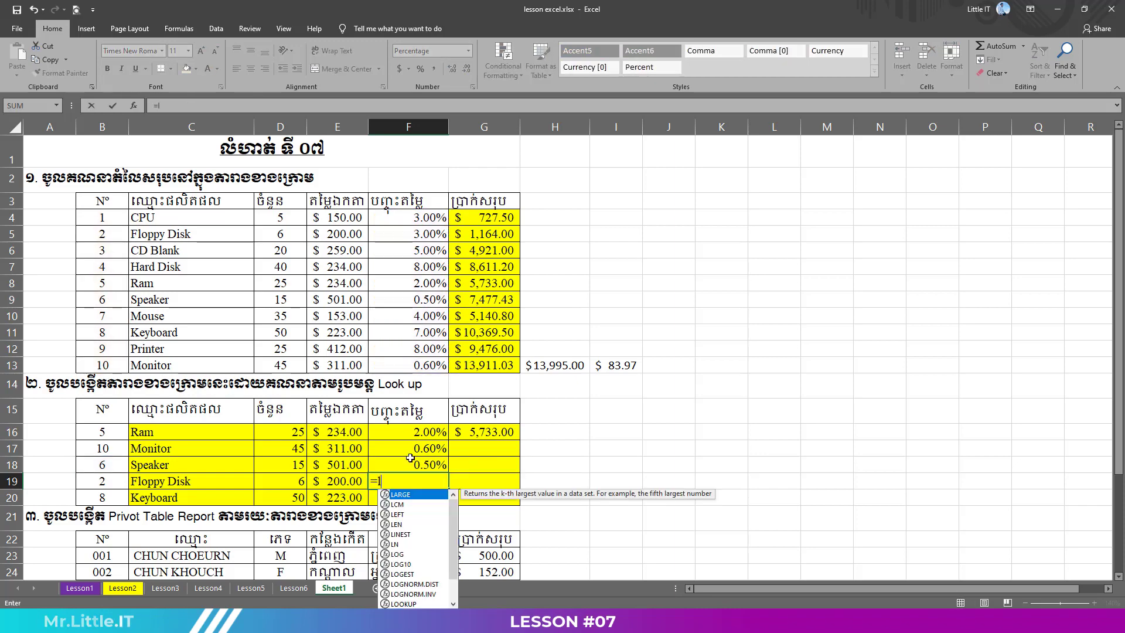
Enter =LOOKUP(B19,B4:B13,F4:F13) in F19 for Floppy Disk's discount, 3.00%
text(=look)
key(Tab)
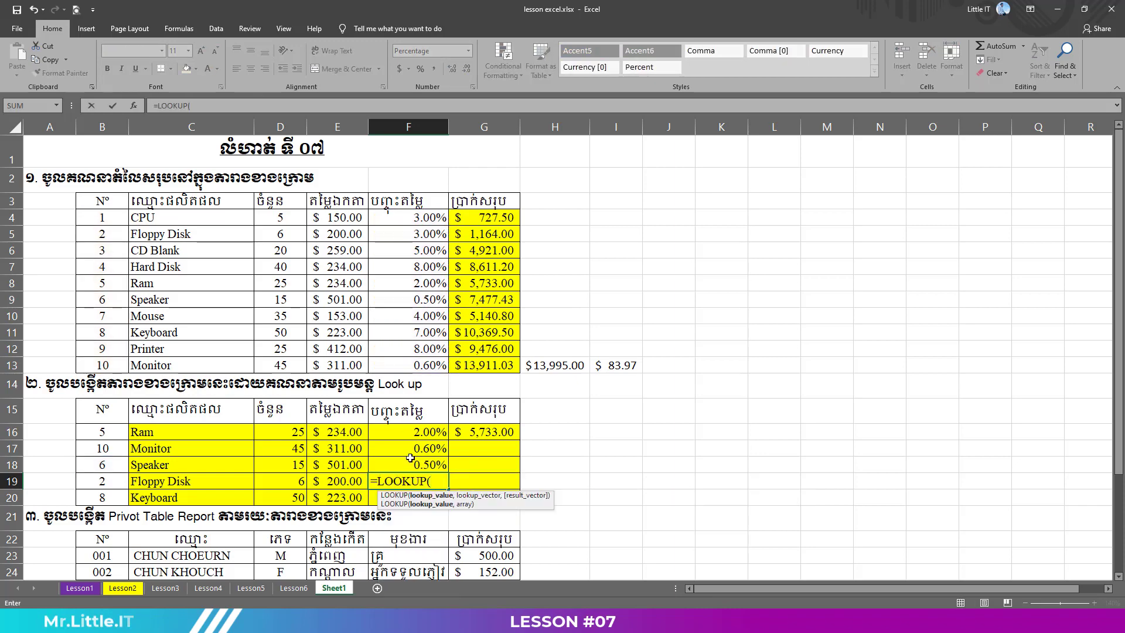
click(98, 483)
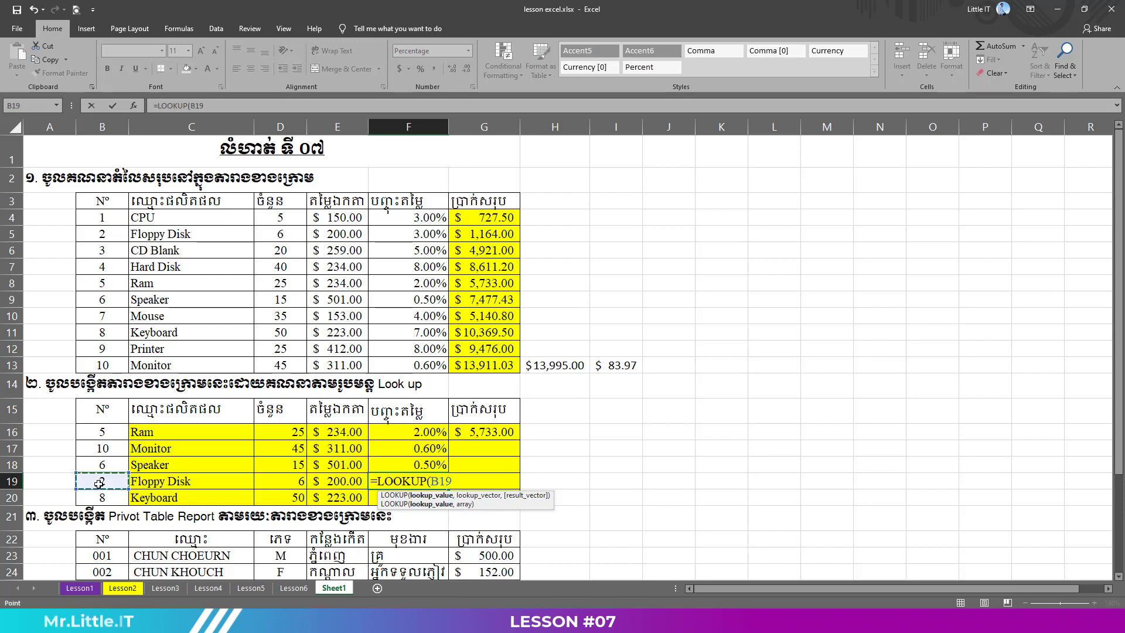
text(,)
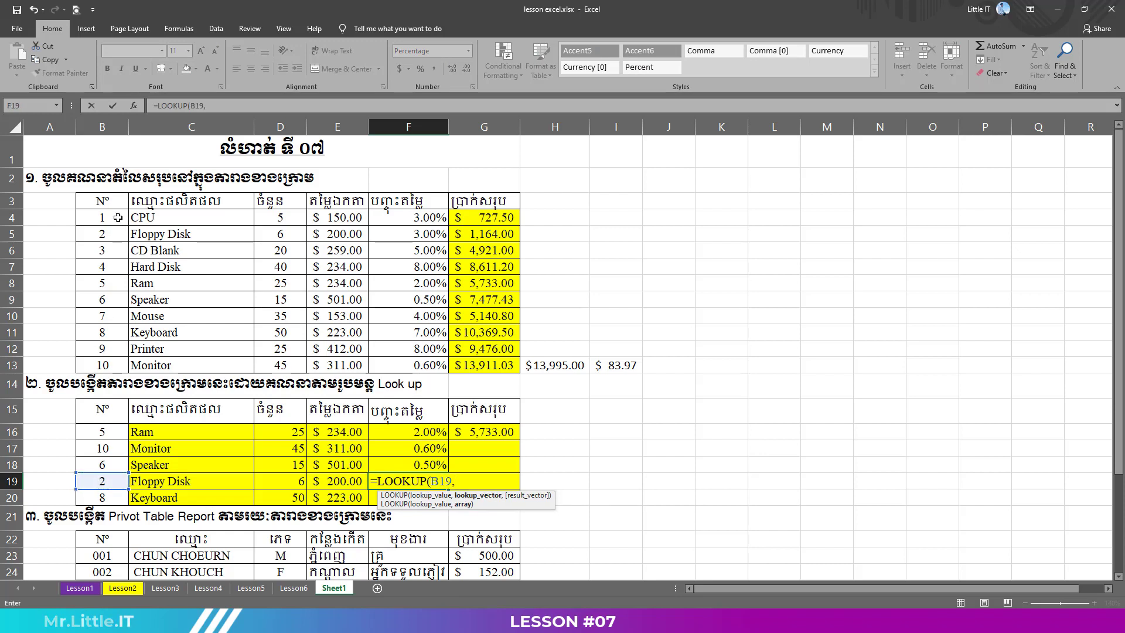
drag(118, 217, 116, 365)
text(,)
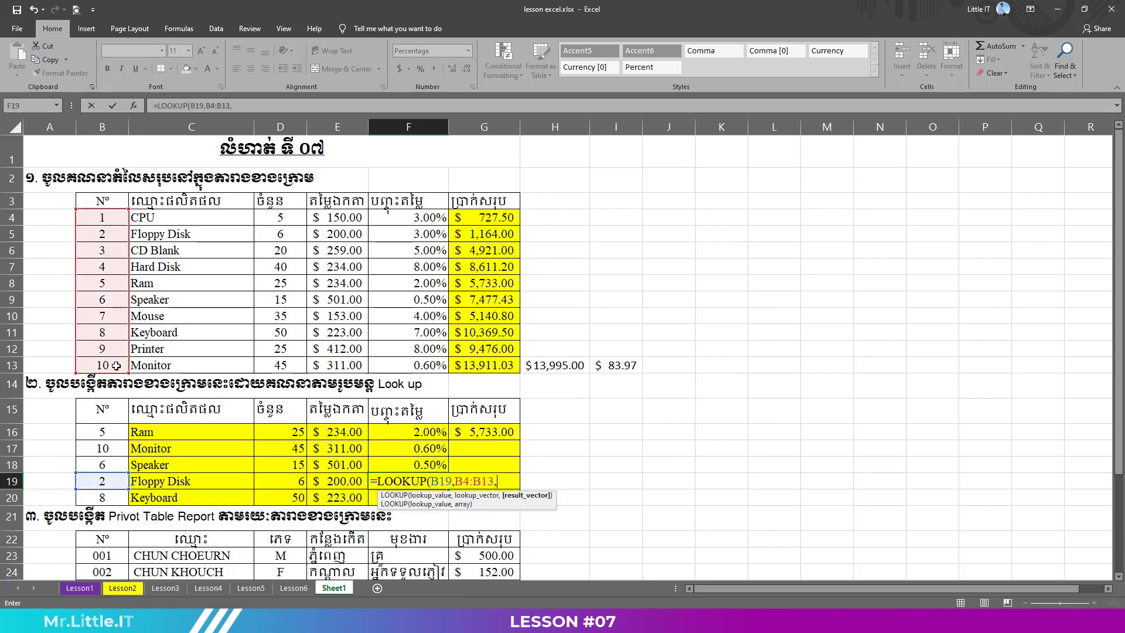
drag(423, 225, 408, 367)
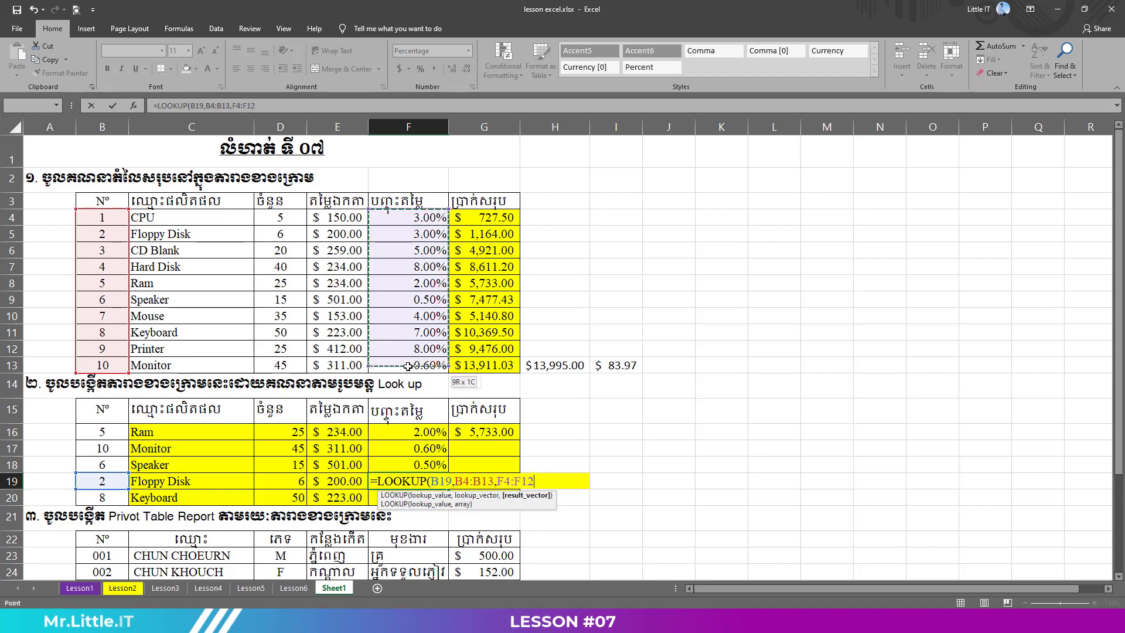
key(Return)
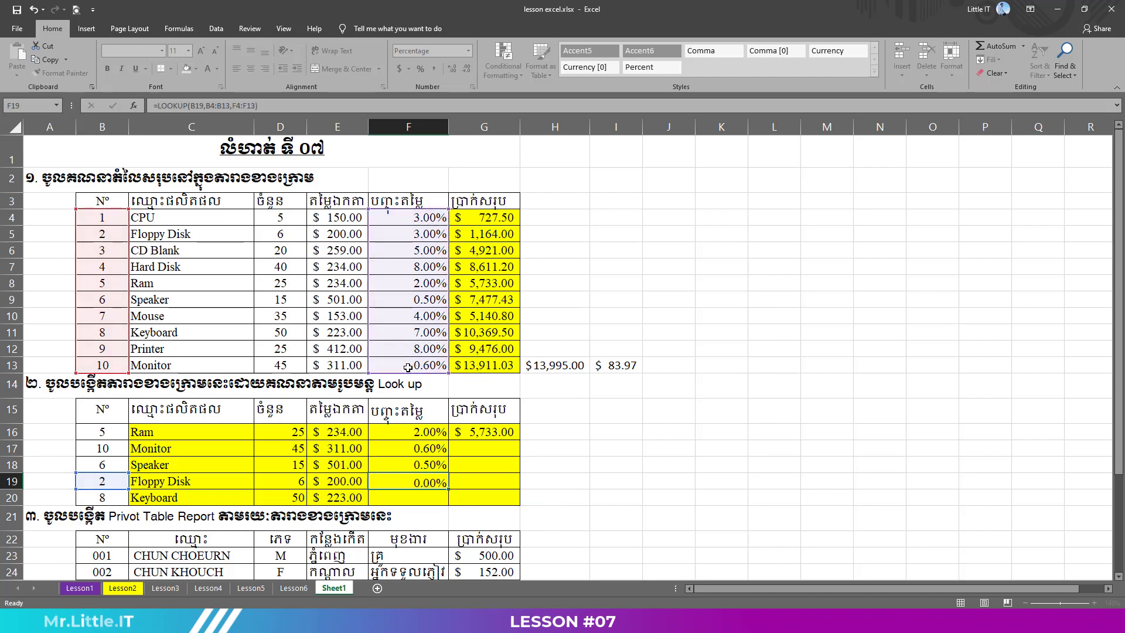
Enter =LOOKUP(B20,B4:B13,F4:F13) in F20 for Keyboard's discount, 7.00%
text(=)
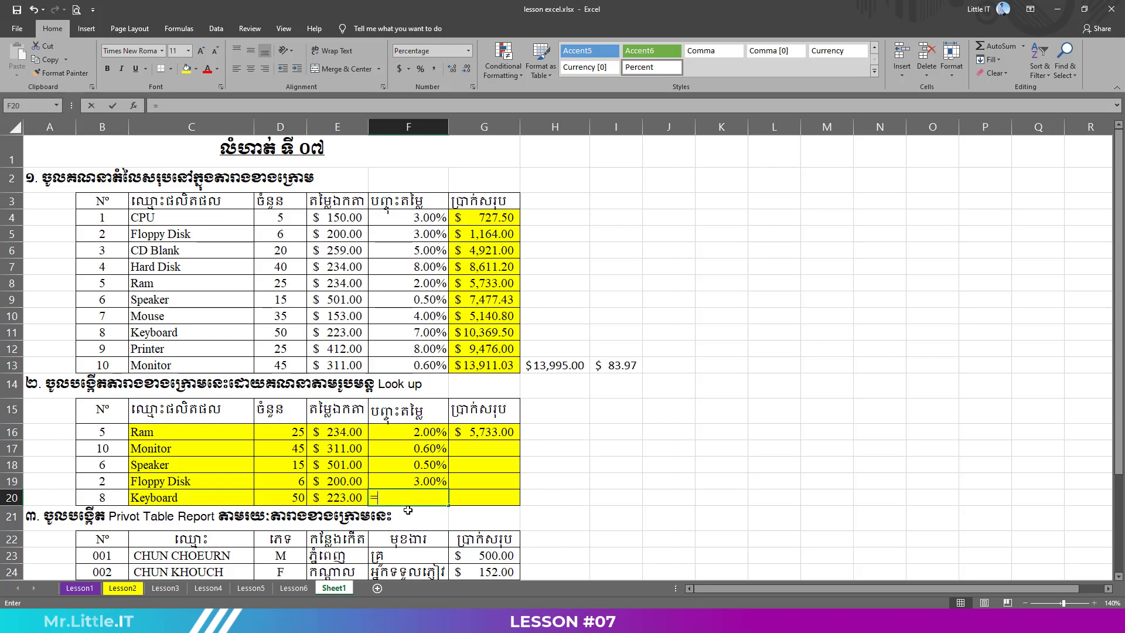
text(LOOKUP()
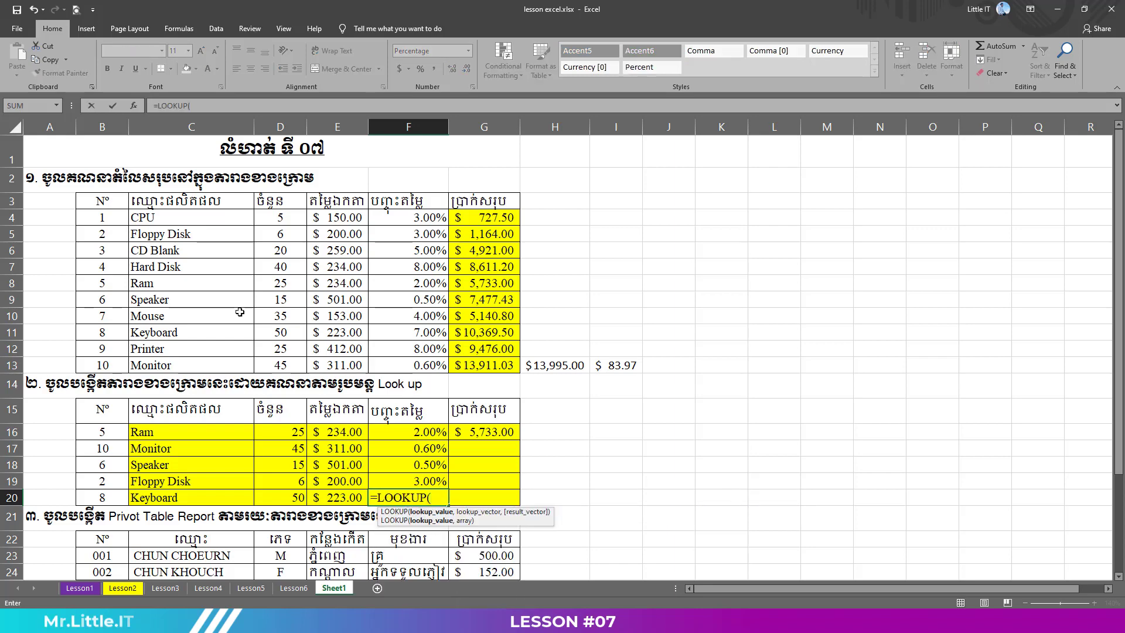
click(108, 494)
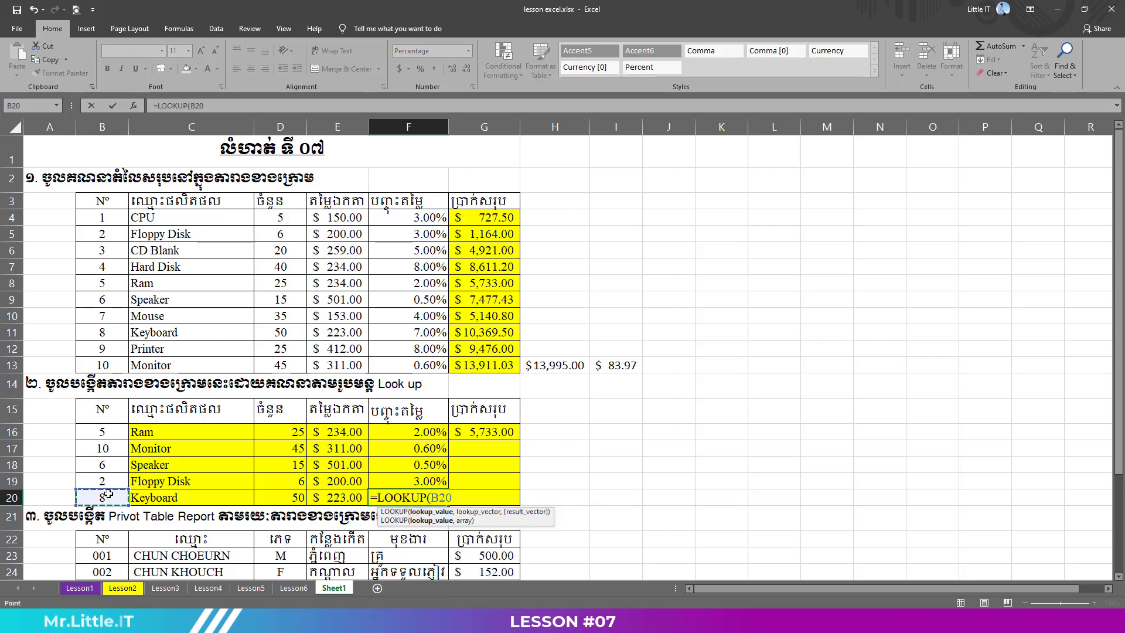
text(,)
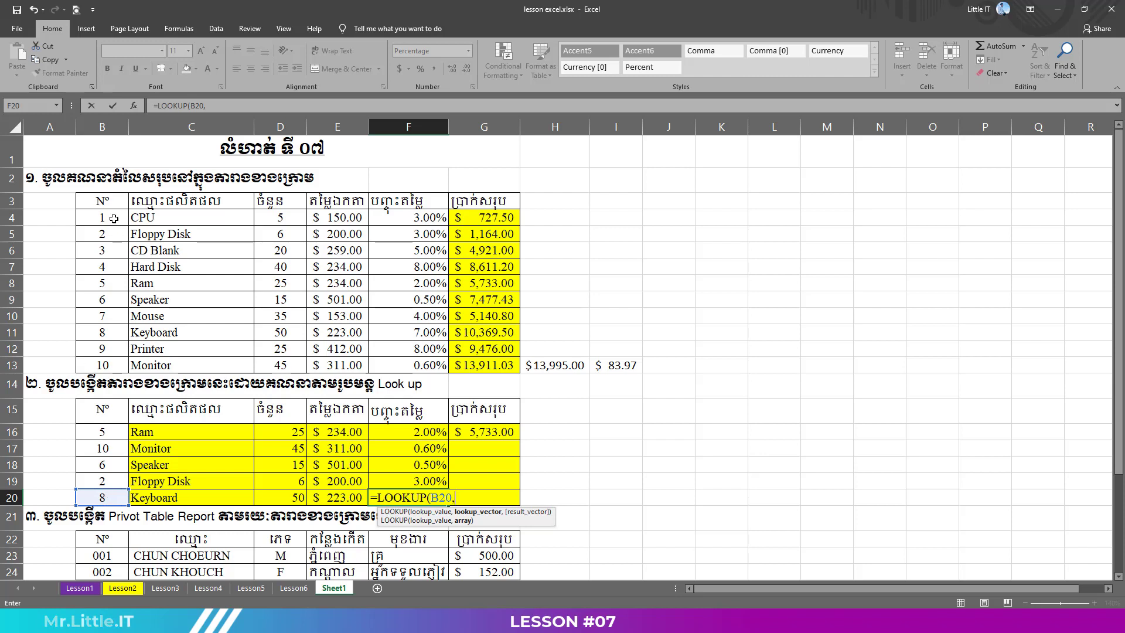
drag(113, 218, 104, 366)
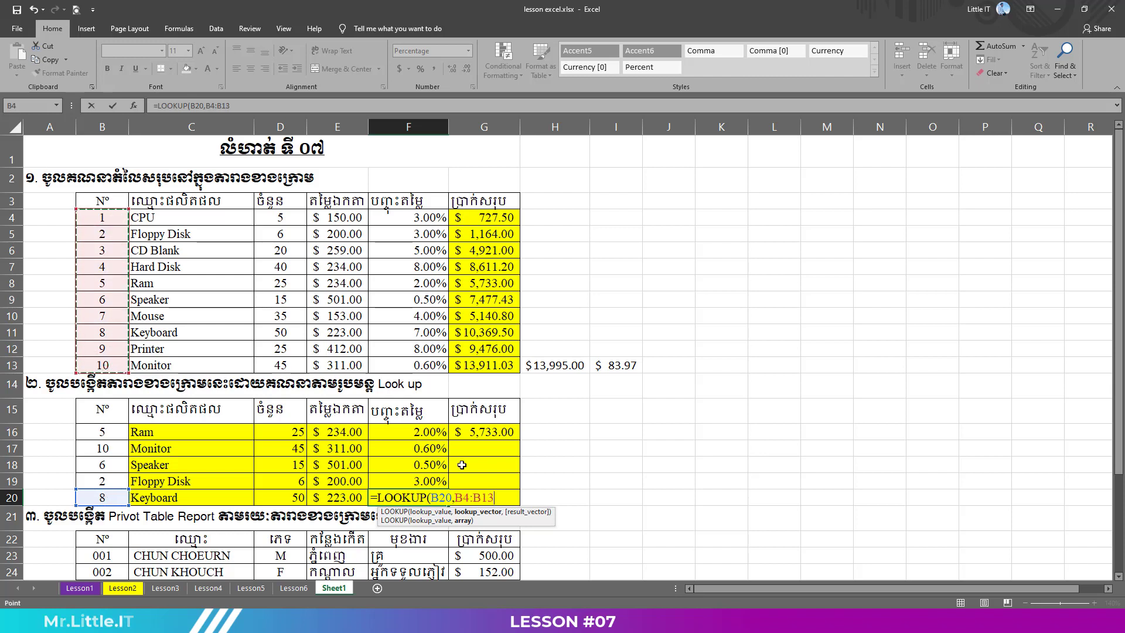
text(,)
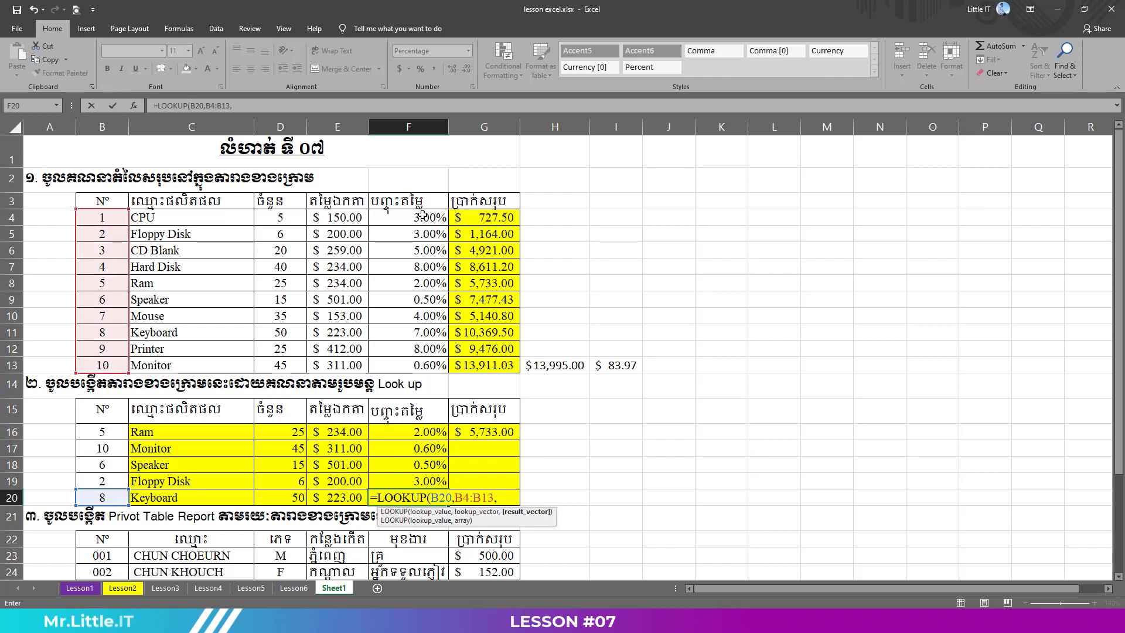
drag(422, 213, 420, 366)
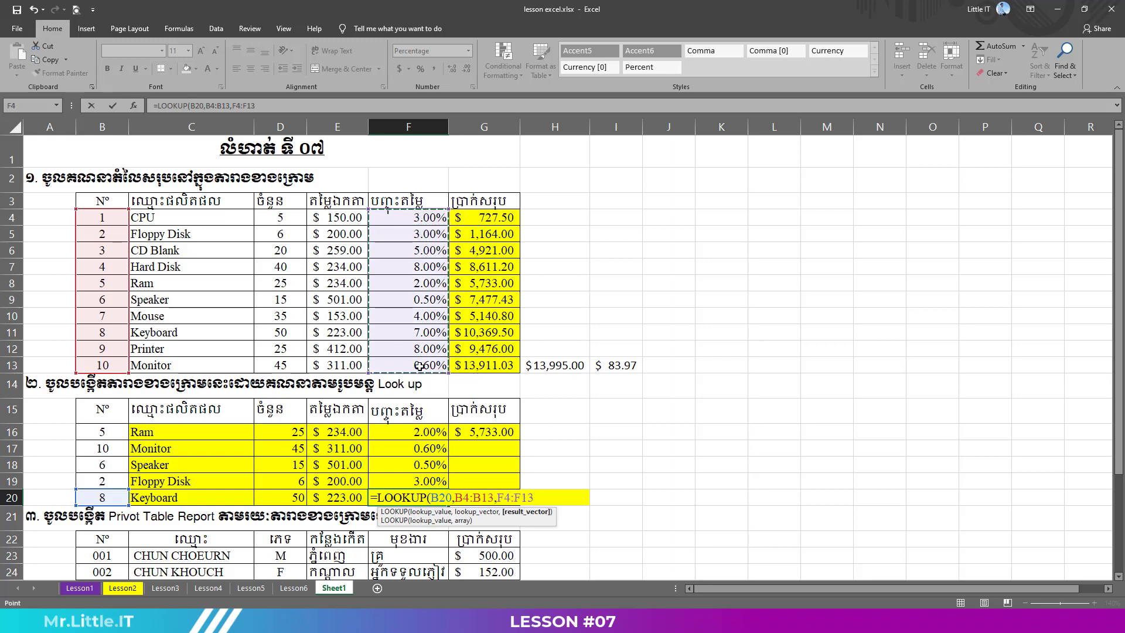
key(Return)
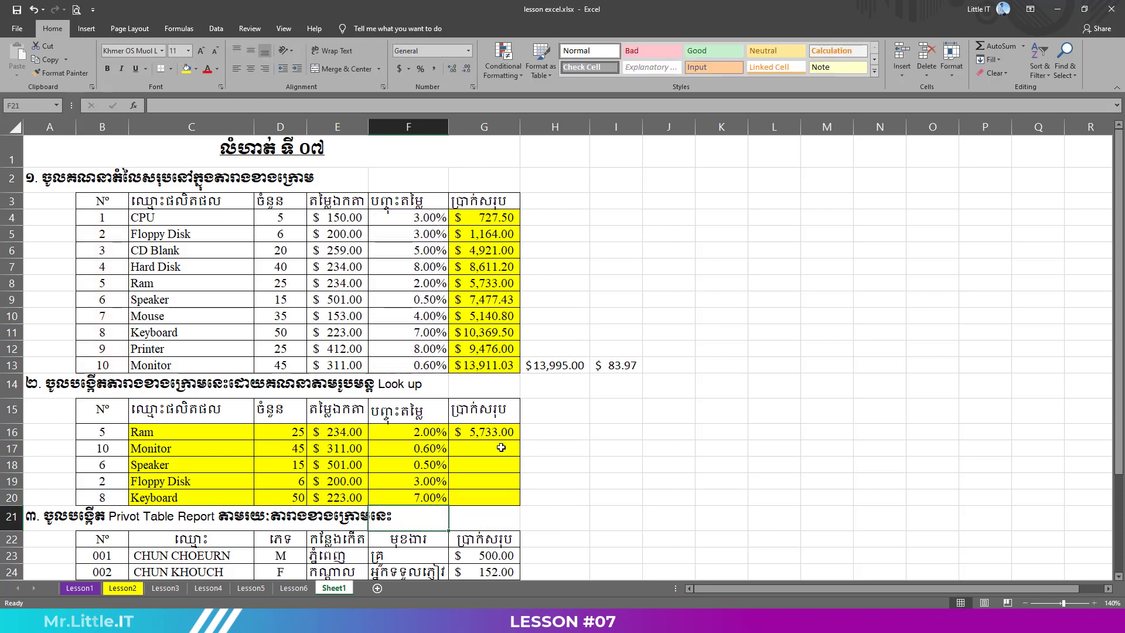
Enter =LOOKUP(B17,B4:B13,G4:G13) in G17 for Monitor's total, $13,911.03
click(501, 448)
text(=llo)
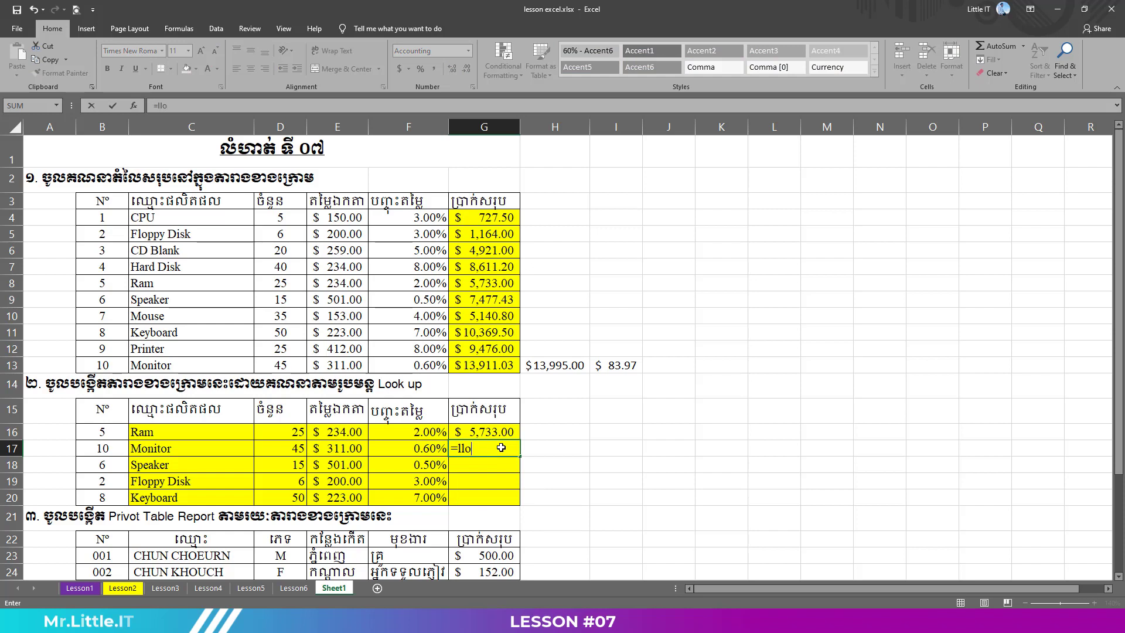
key(BackSpace)
key(BackSpace)
text(oo)
key(Tab)
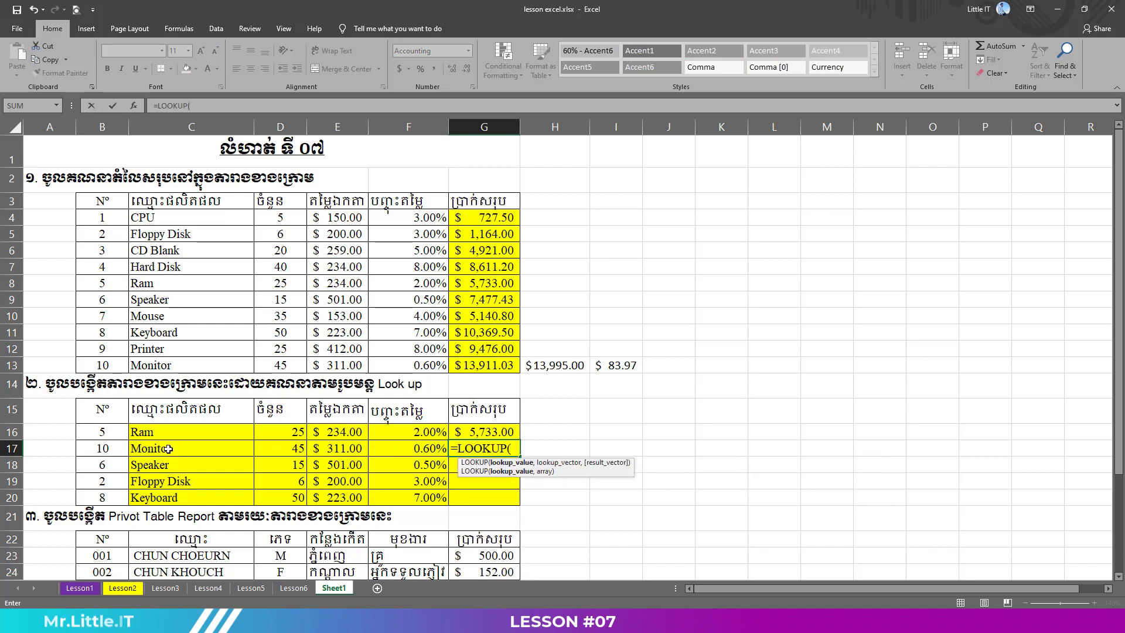
click(117, 449)
text(,)
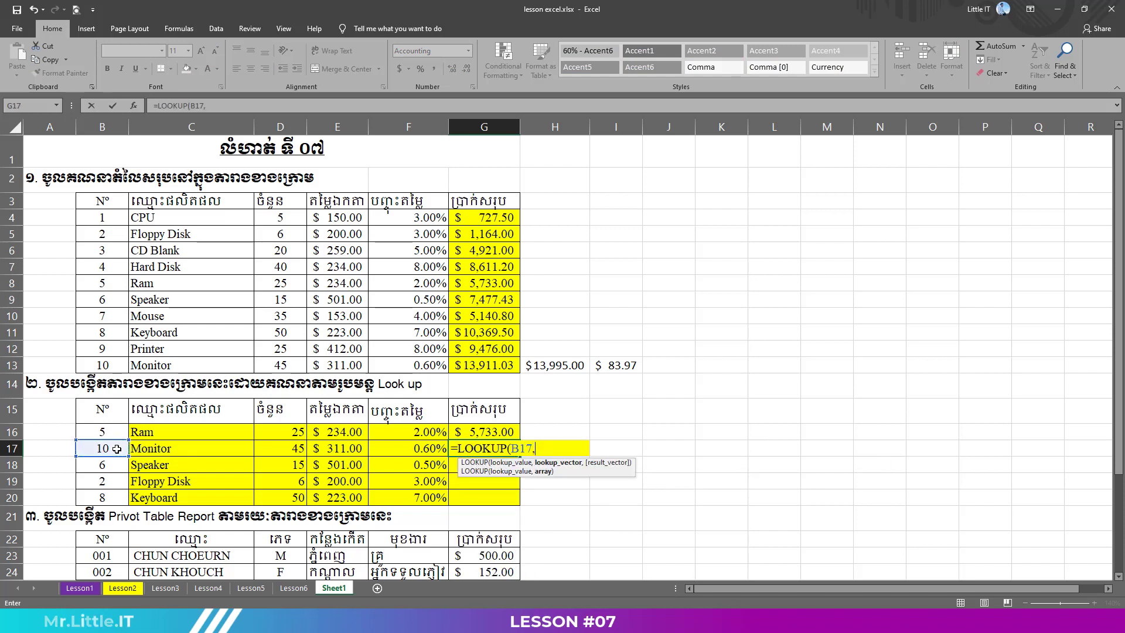
drag(114, 215, 110, 368)
text(,)
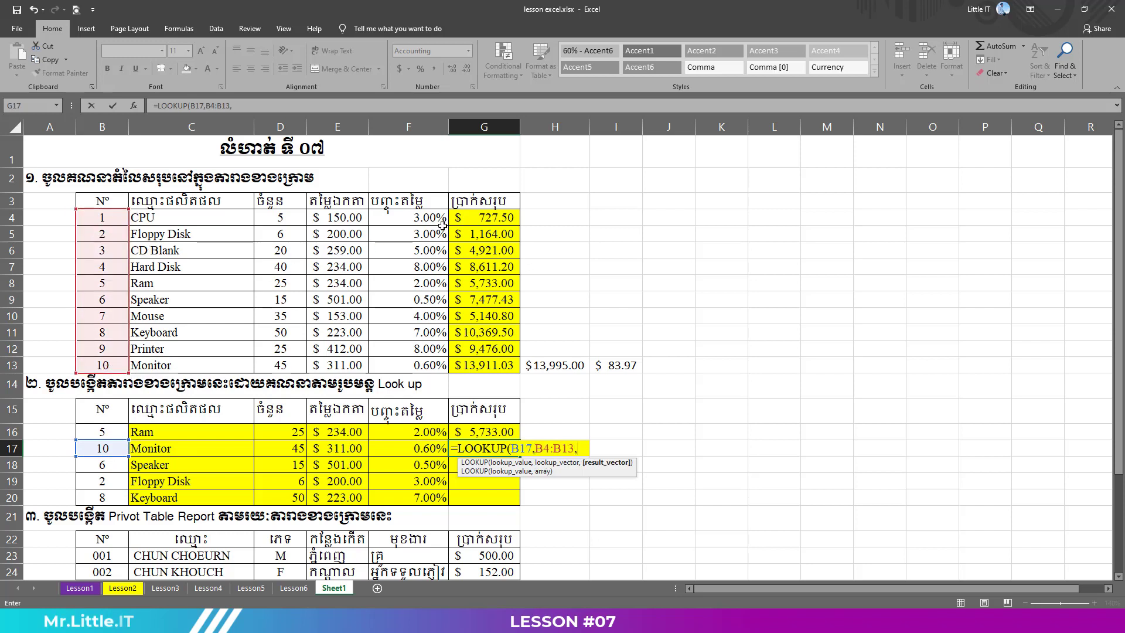
drag(466, 219, 479, 372)
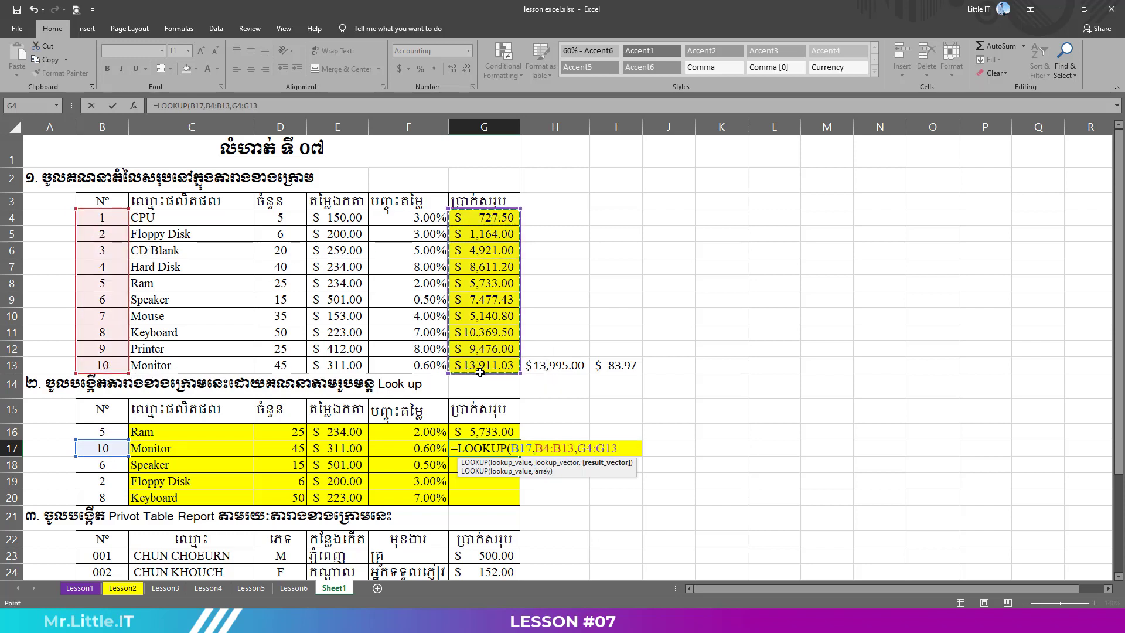
key(Return)
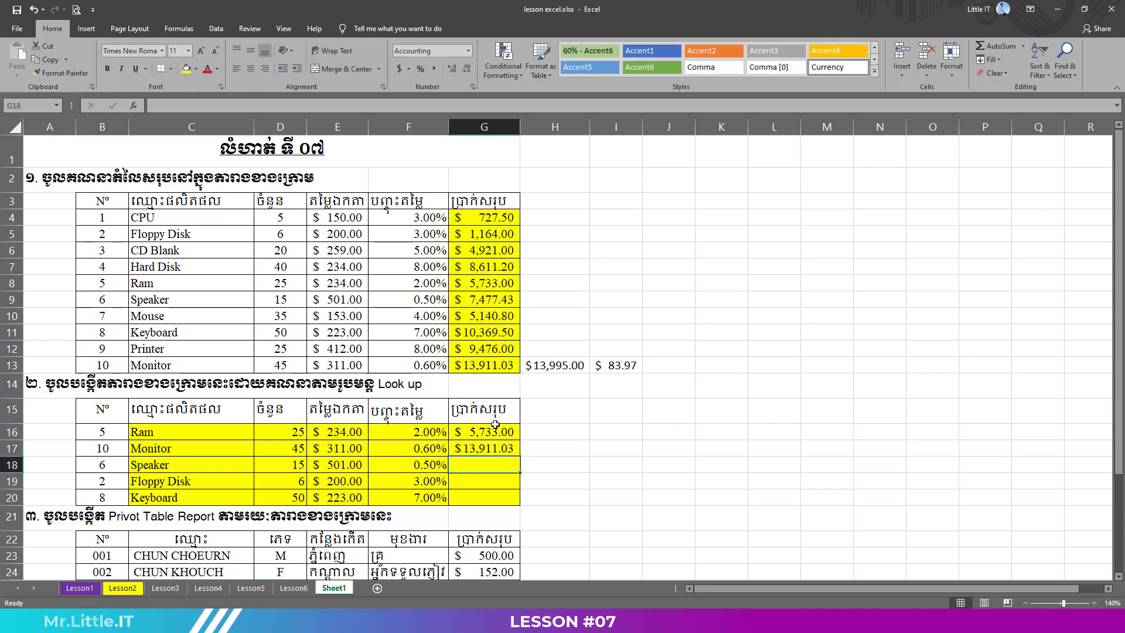
Enter =LOOKUP(B18,B4:B13,G4:G13) in G18 for Speaker's total, $7,477.43
text(=look)
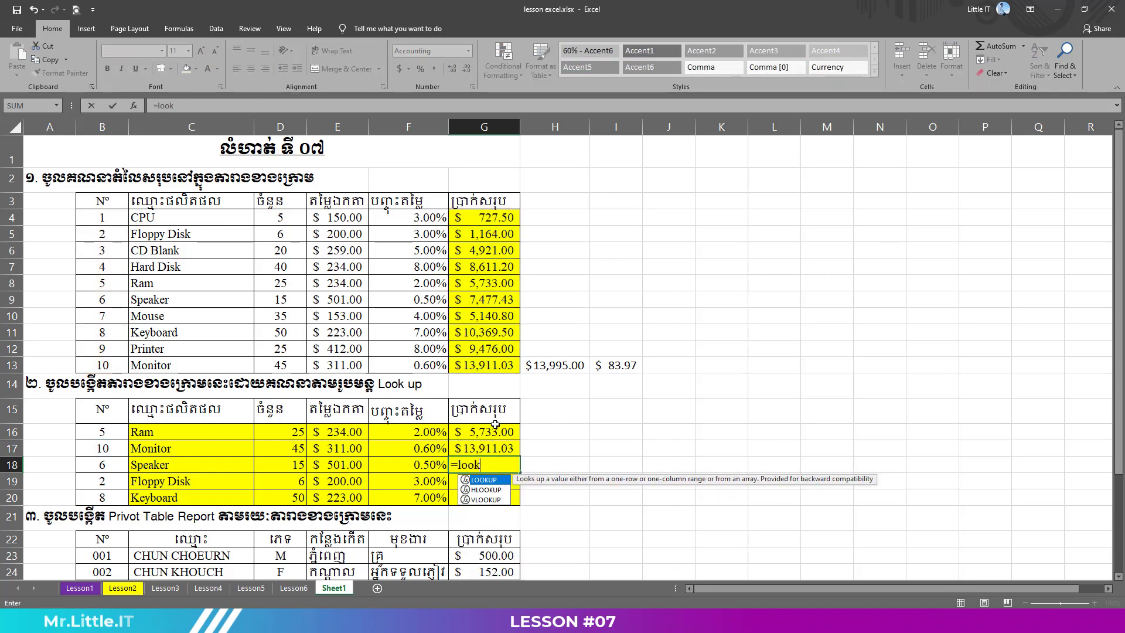
key(Tab)
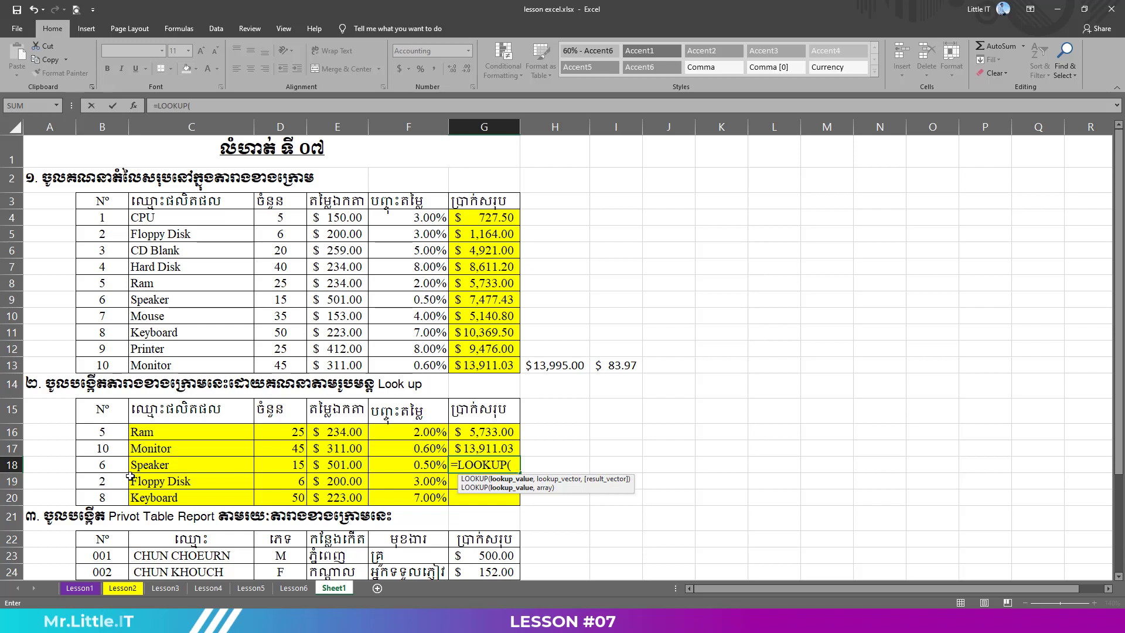
click(112, 468)
text(,)
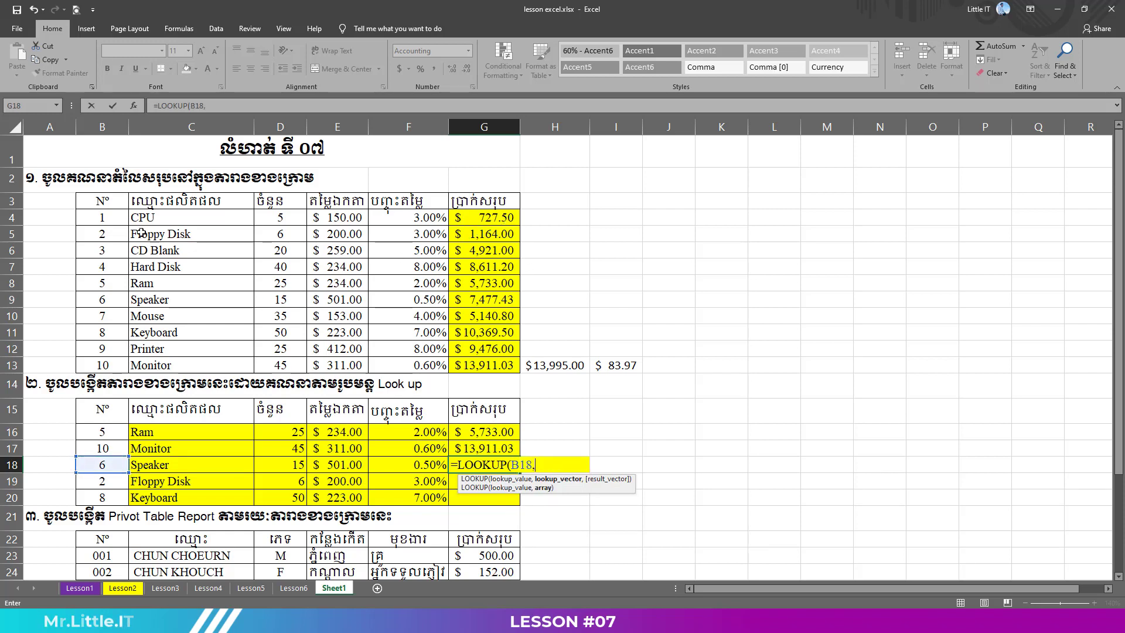
drag(88, 218, 99, 358)
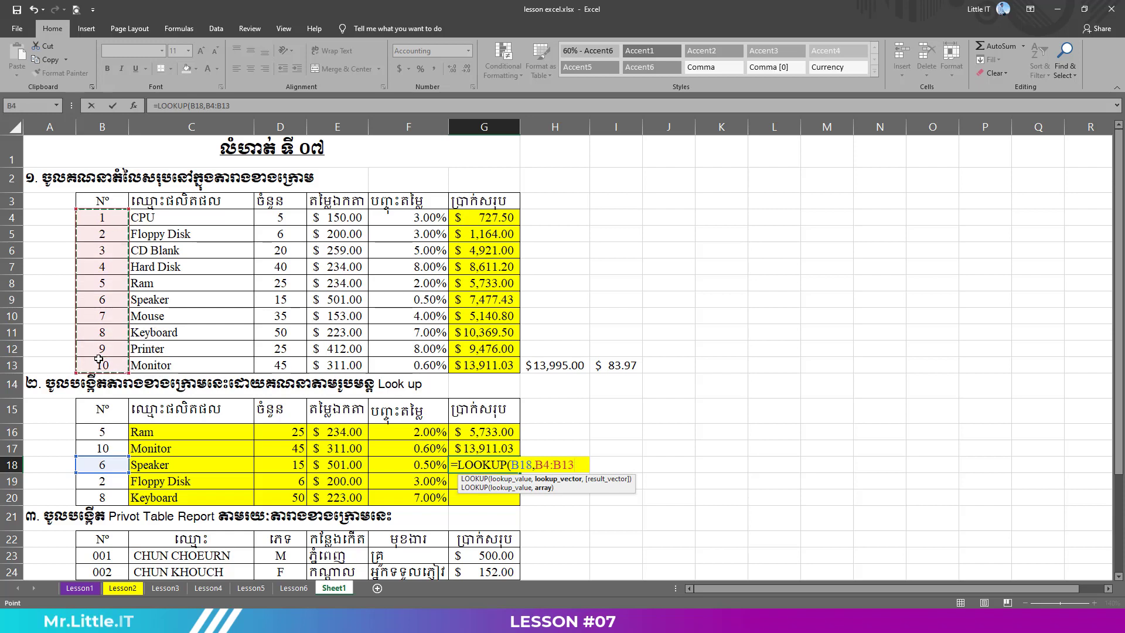
text(,)
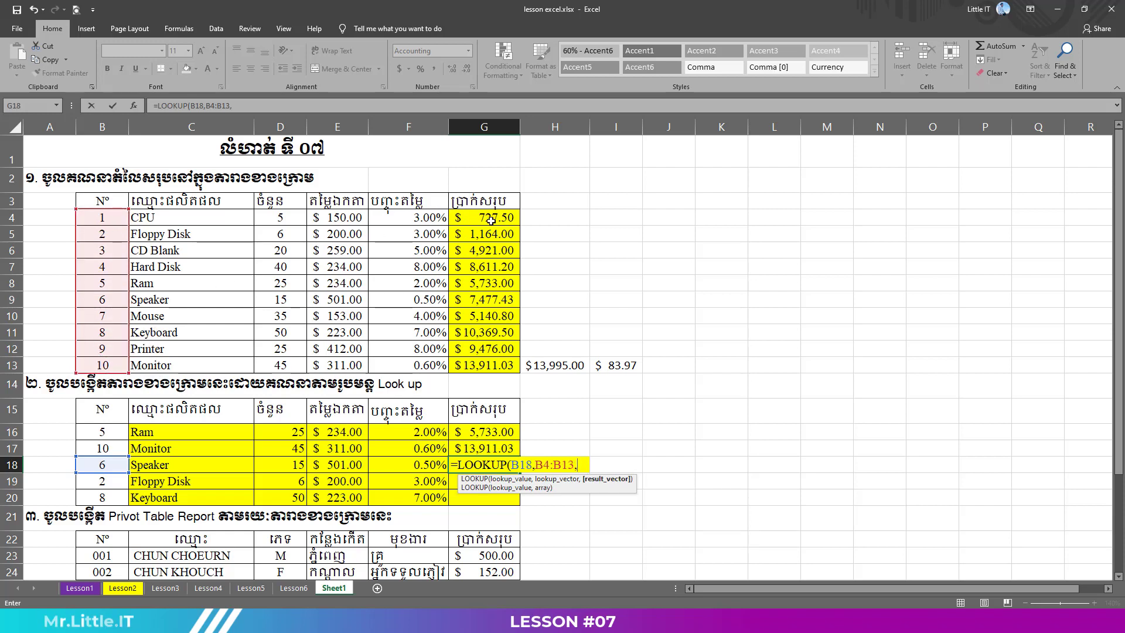
drag(469, 218, 481, 368)
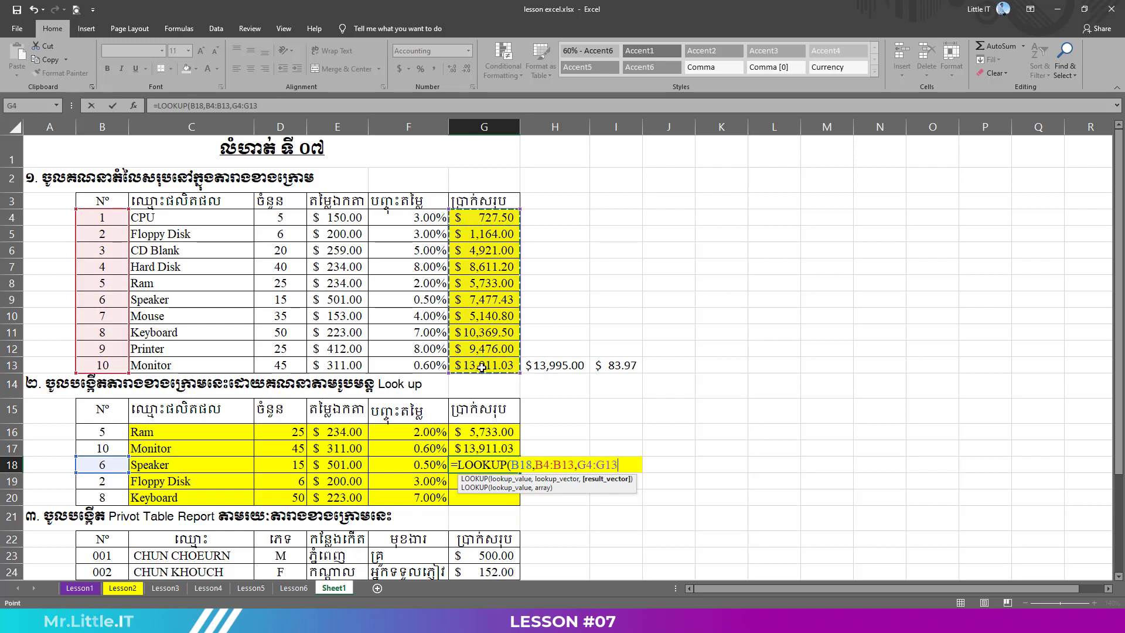
text())
key(Return)
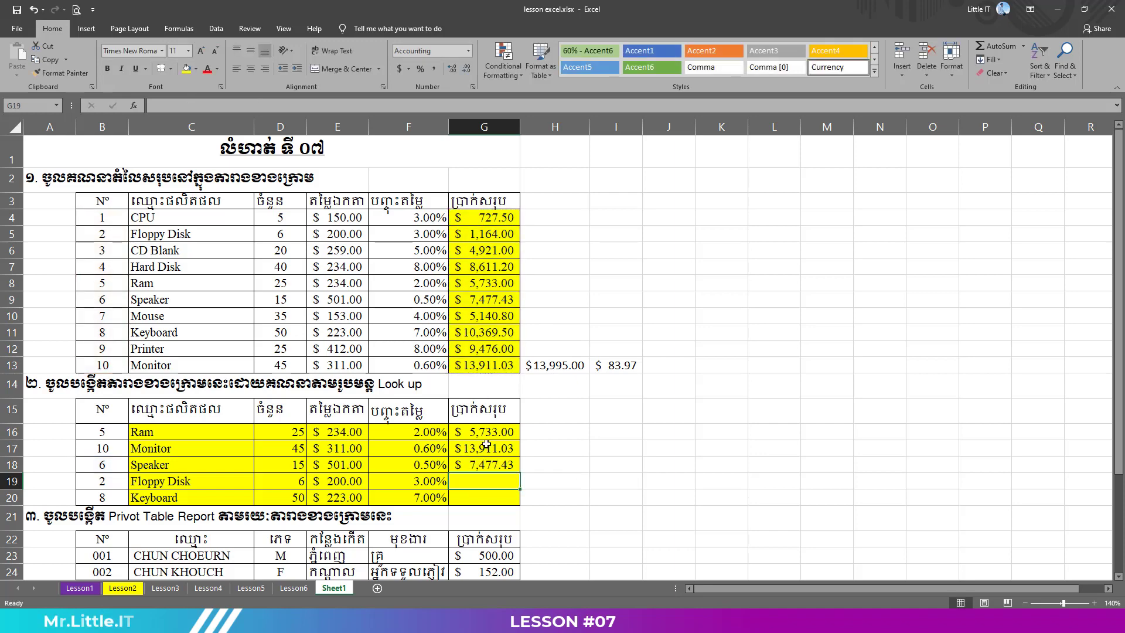
Enter =LOOKUP(B19,B4:B13,G4:G13) in G19 for Floppy Disk's total, $1,164.00
text(=l)
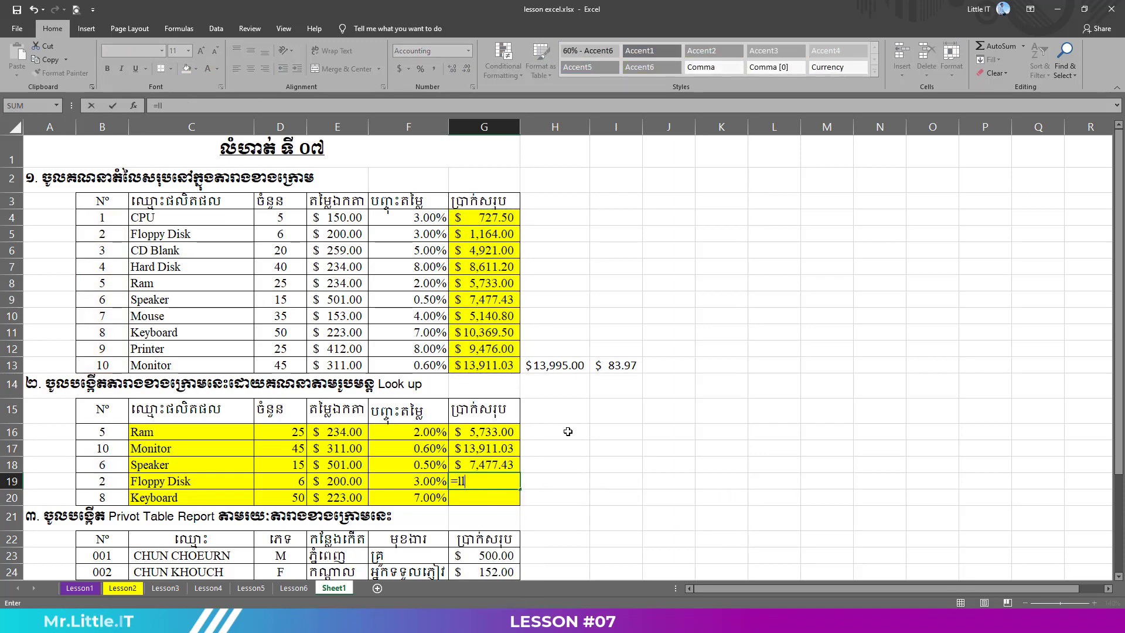
text(ook)
key(Tab)
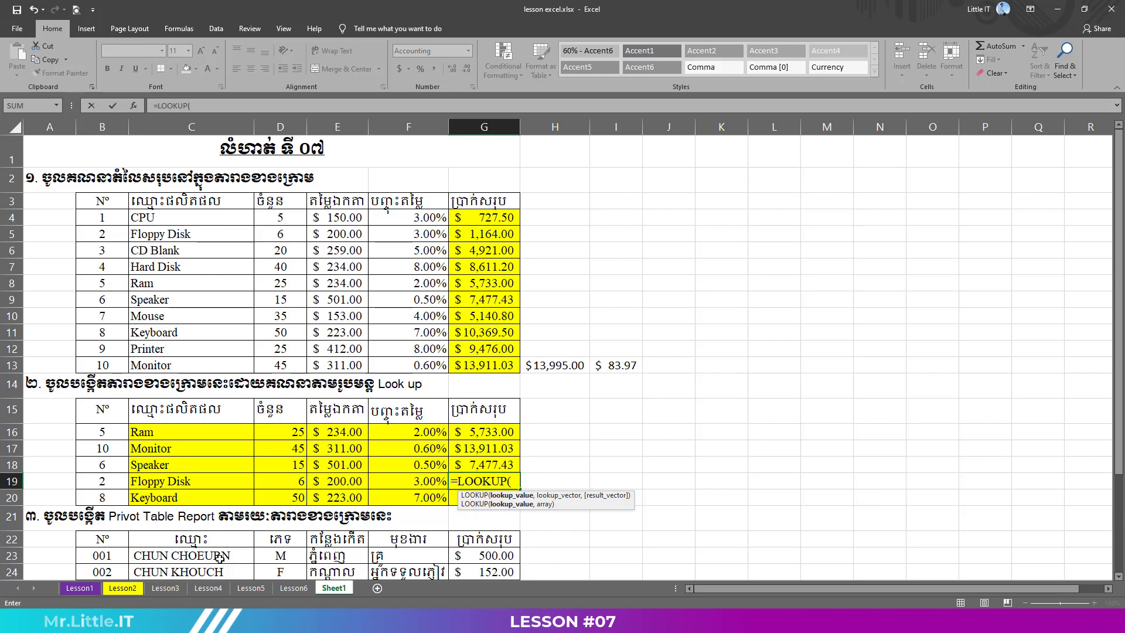
click(98, 482)
text(,)
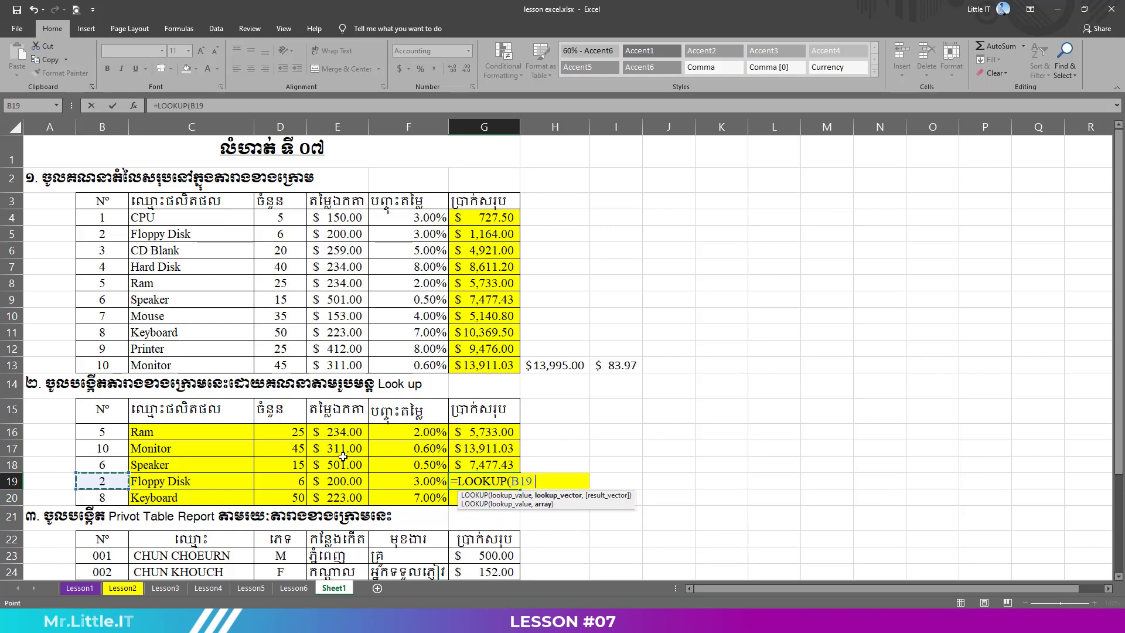
drag(100, 216, 111, 363)
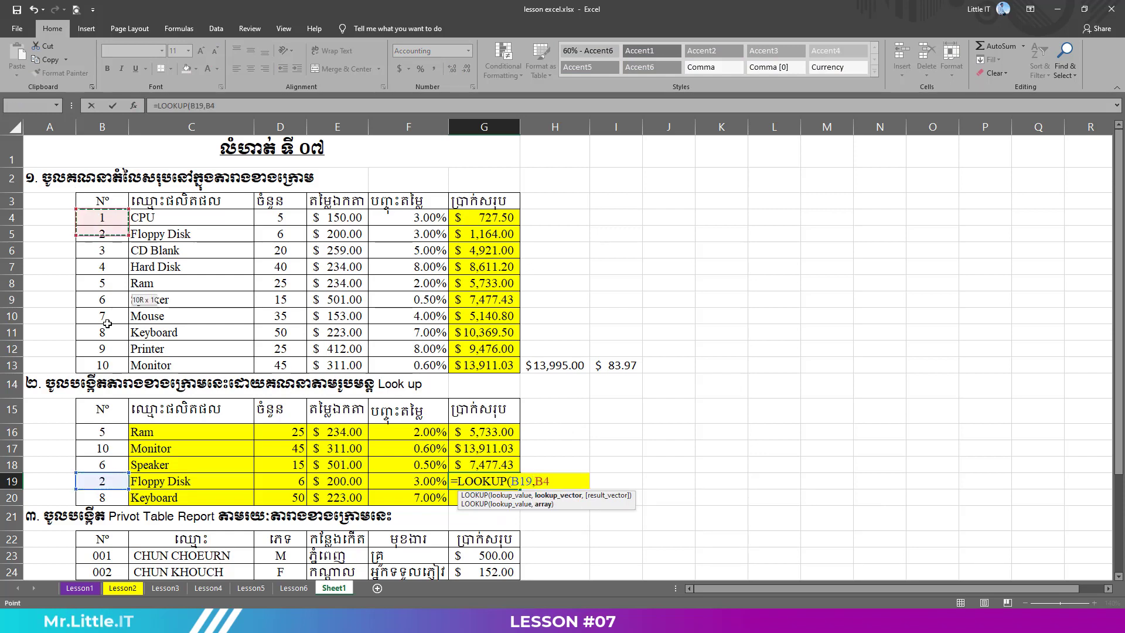
text(:B13,)
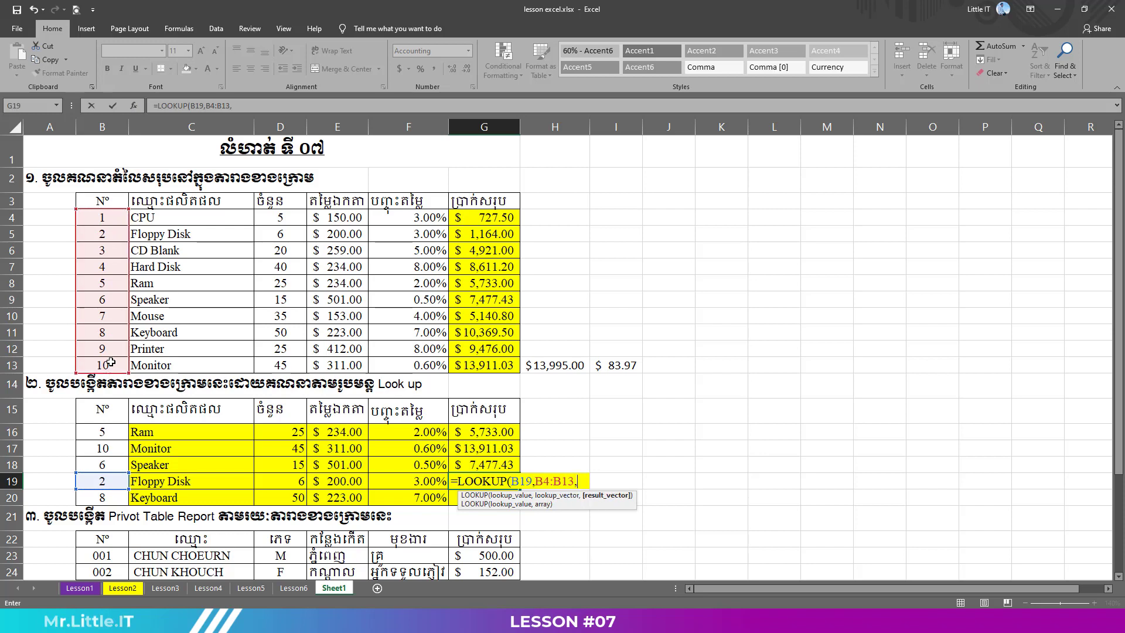
click(500, 217)
drag(500, 217, 503, 371)
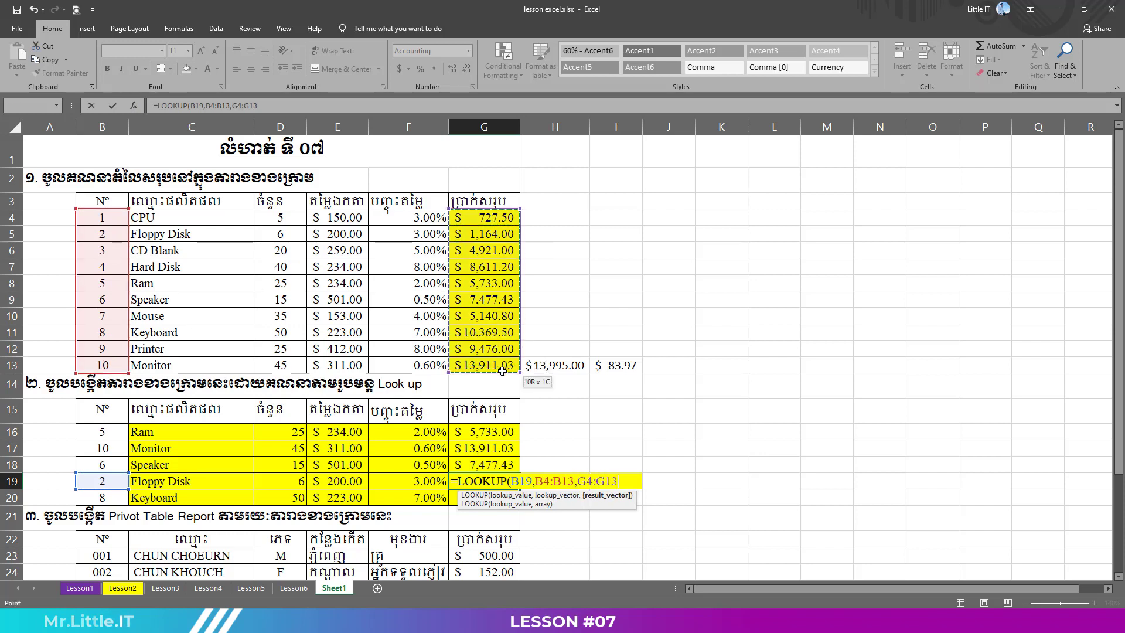
text())
key(Return)
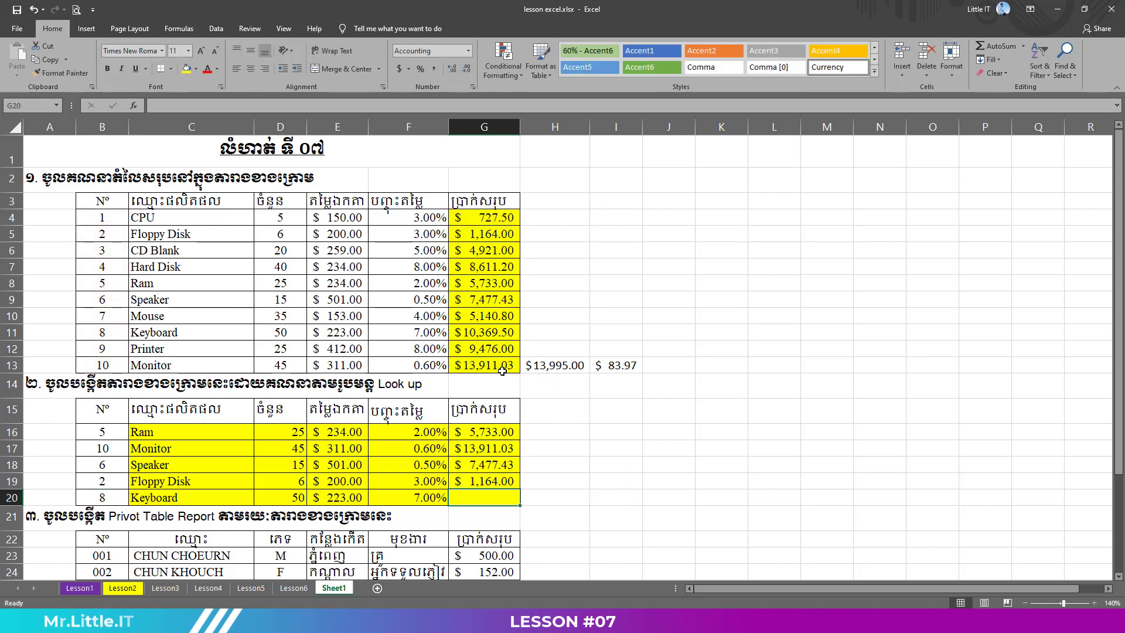
Enter =LOOKUP(B20,B4:B13,G4:G13) in G20 for Keyboard's total, $10,369.50
text(=loo)
key(Tab)
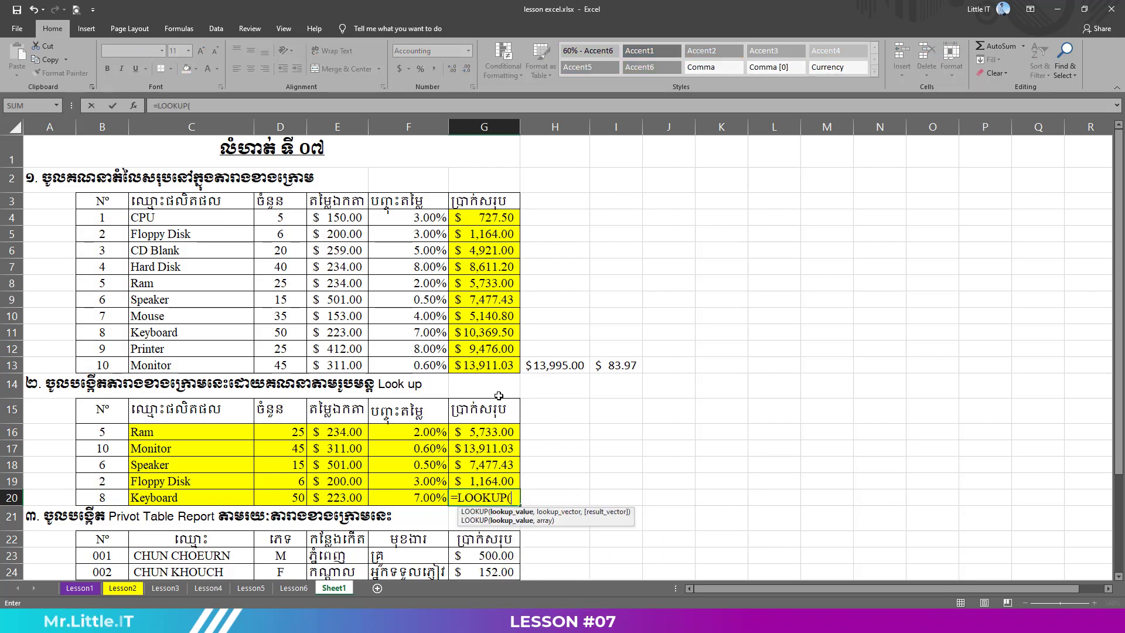
click(114, 497)
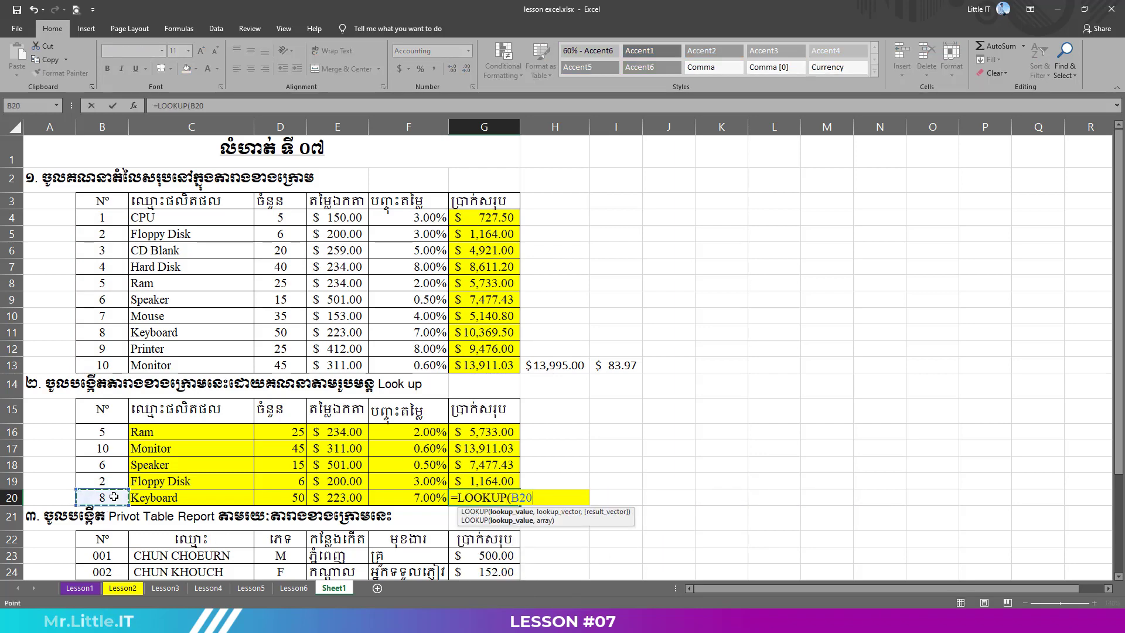
text(,)
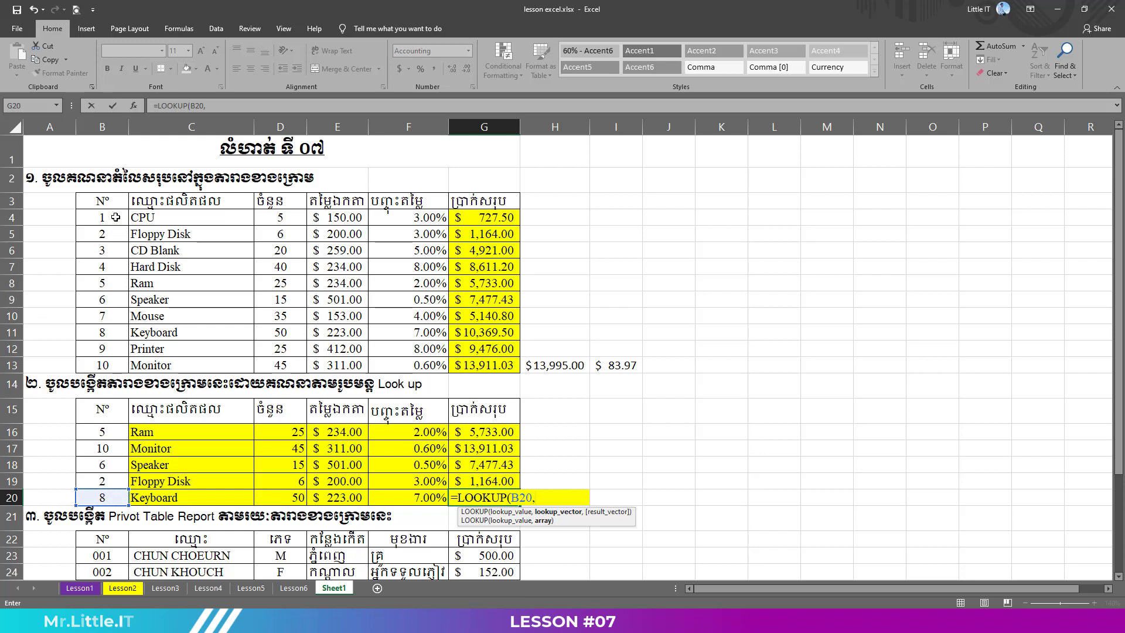
drag(114, 217, 116, 368)
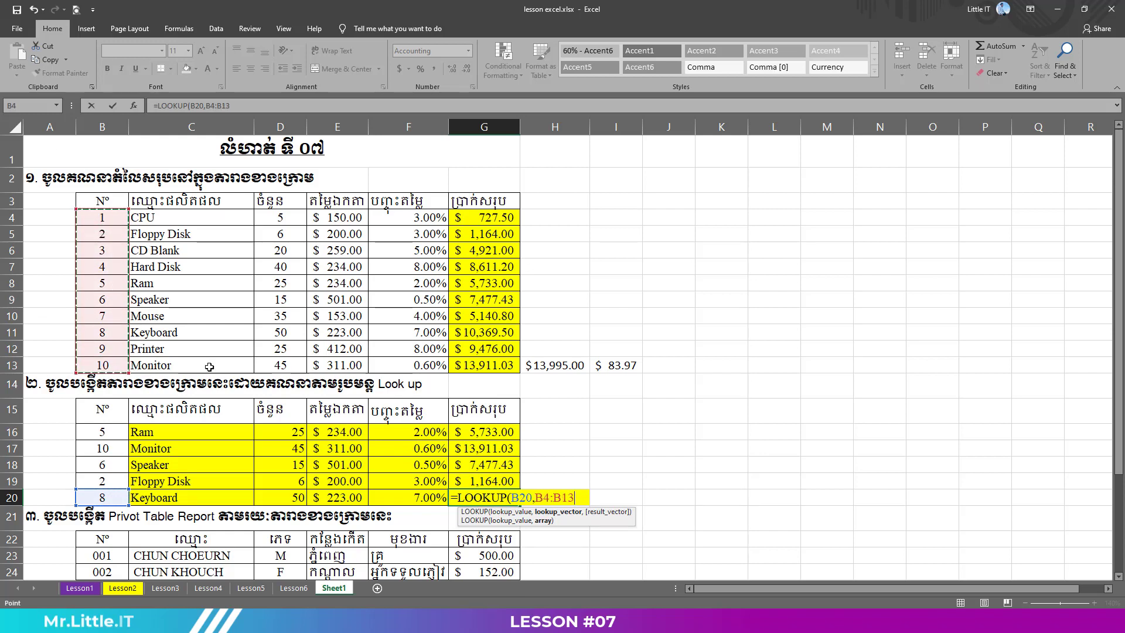
text(,)
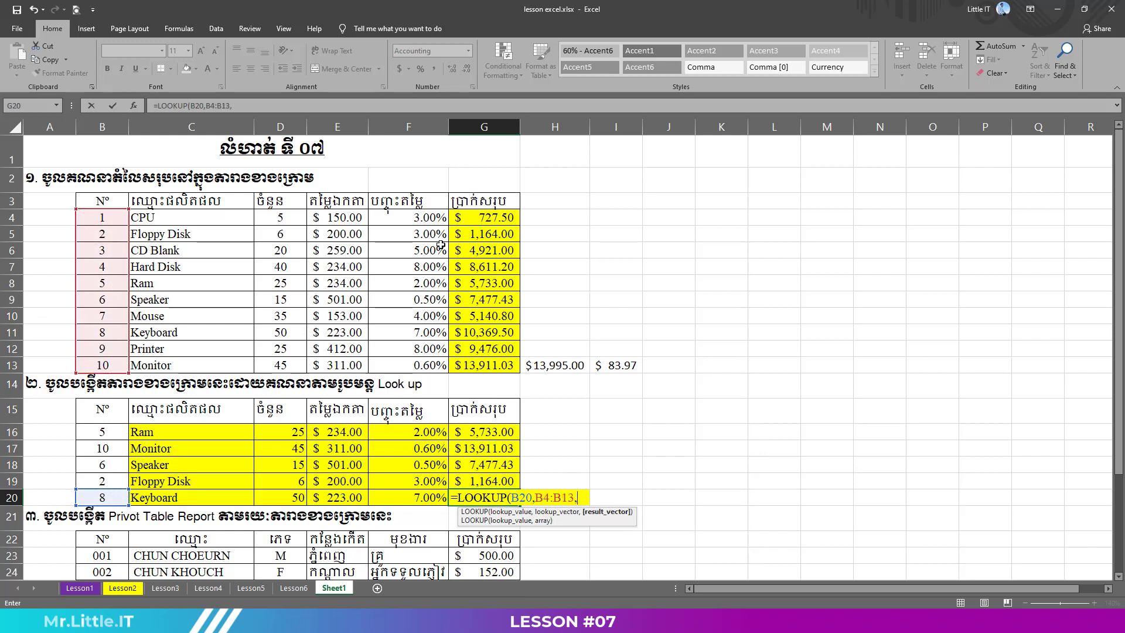
mouse_move(484, 219)
mouse_down()
mouse_move(477, 377)
mouse_move(479, 366)
mouse_up()
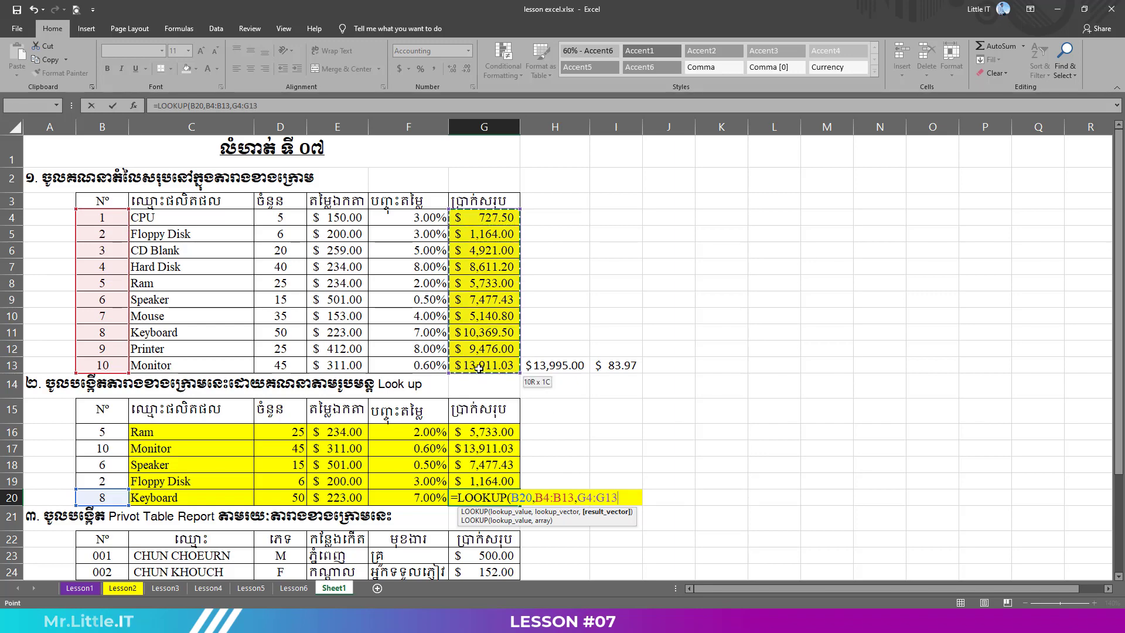
key(Return)
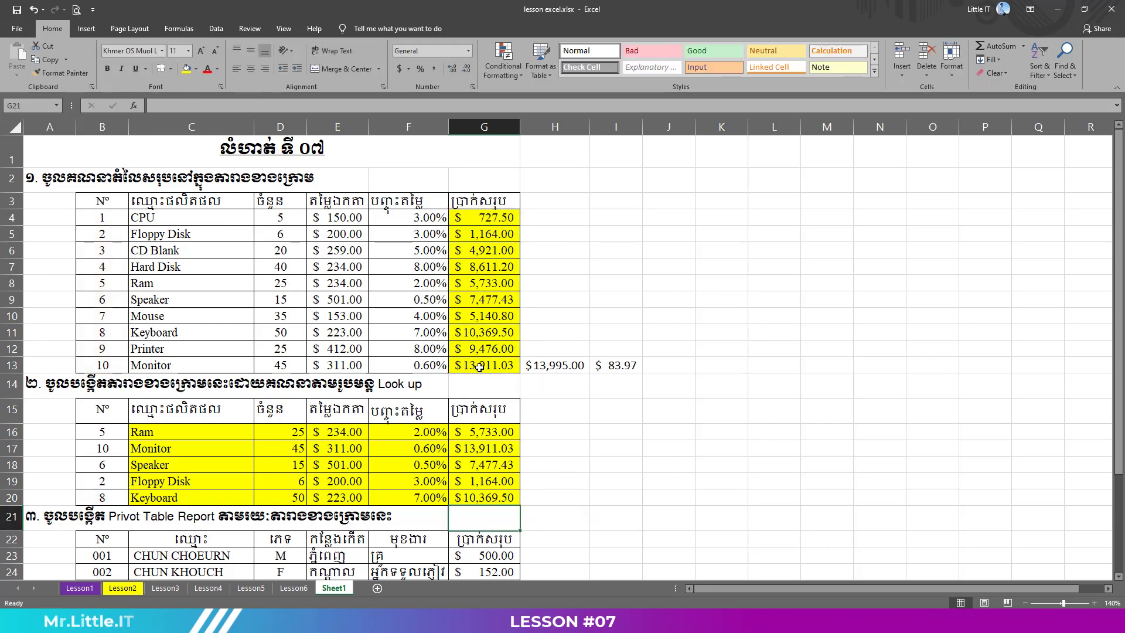
click(471, 471)
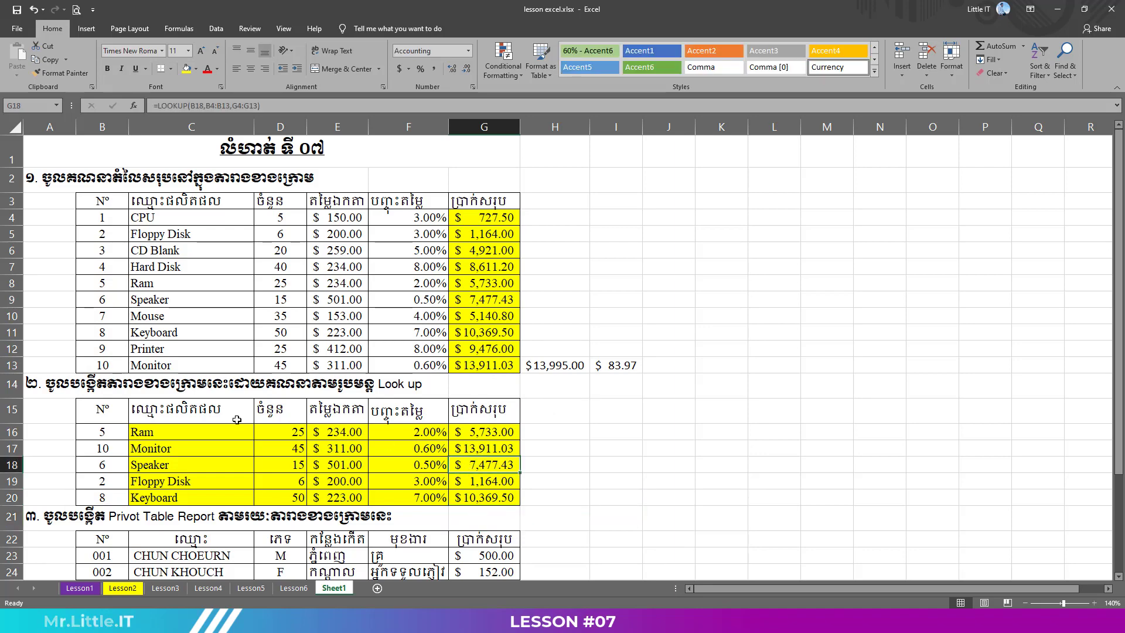
click(10, 385)
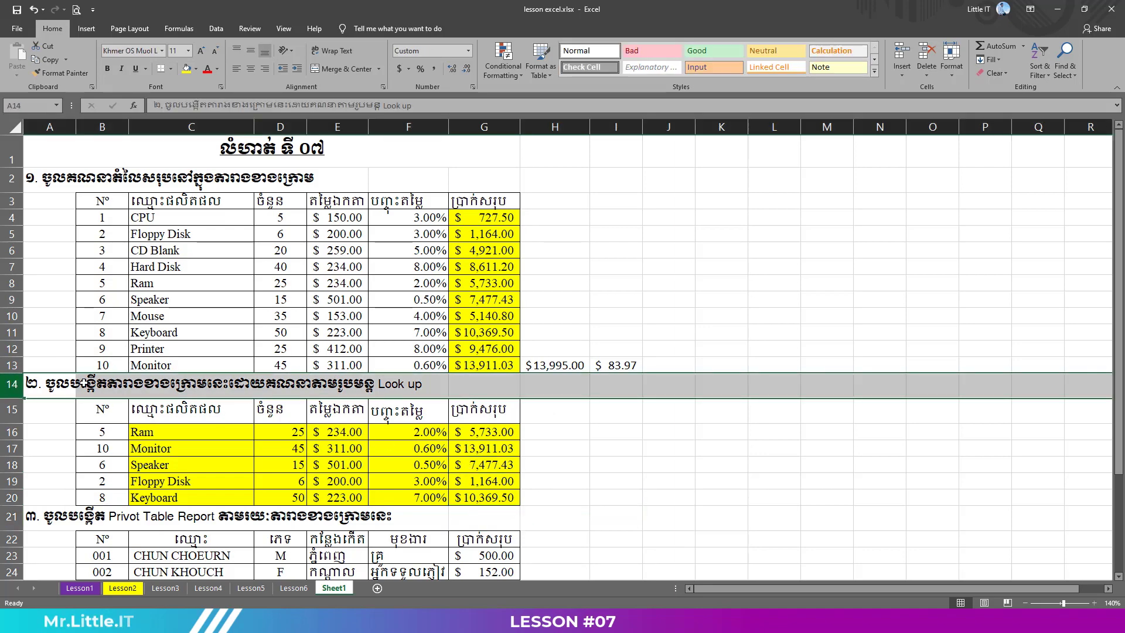
click(544, 449)
scroll(544, 450, down, 4)
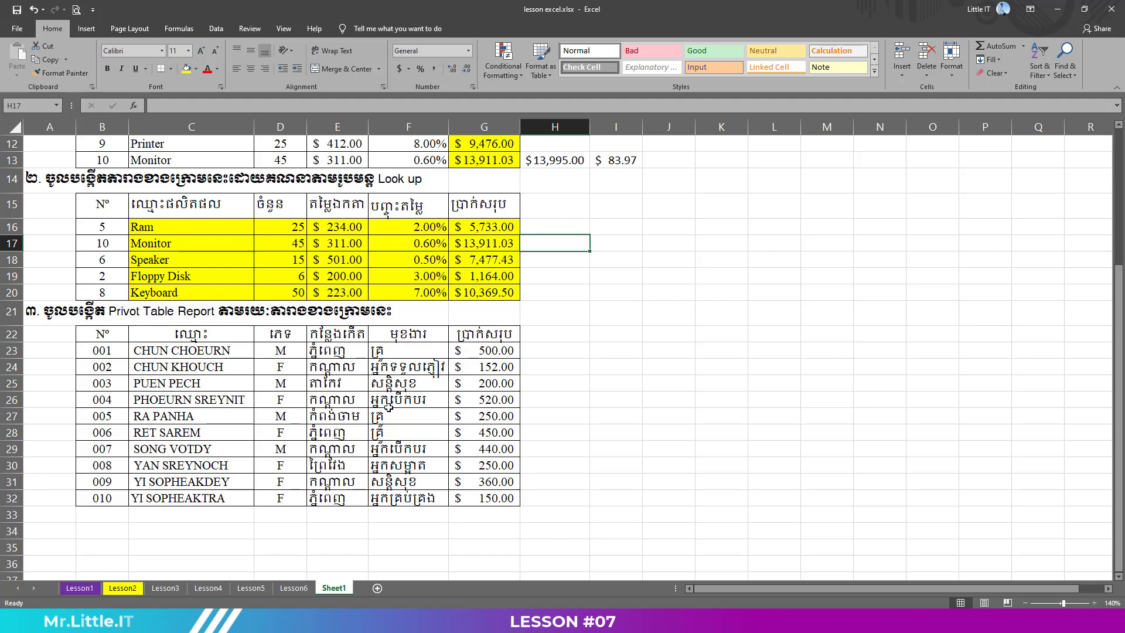
scroll(389, 409, down, 1)
scroll(175, 328, down, 1)
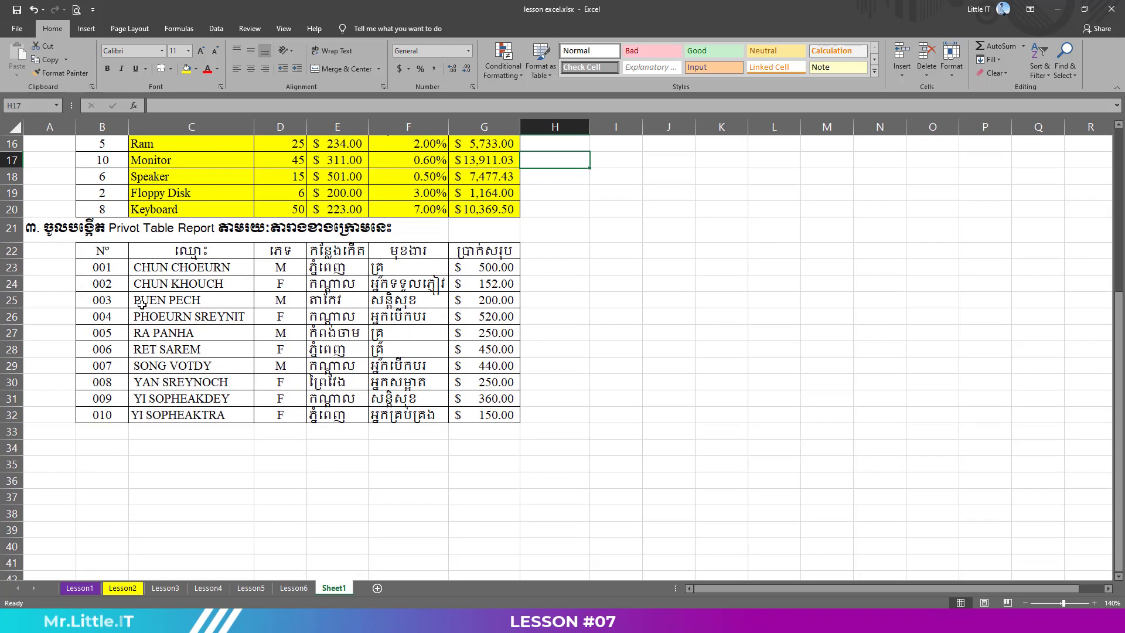
mouse_move(102, 252)
mouse_down()
mouse_move(425, 309)
mouse_move(452, 398)
mouse_move(469, 413)
mouse_up()
click(552, 403)
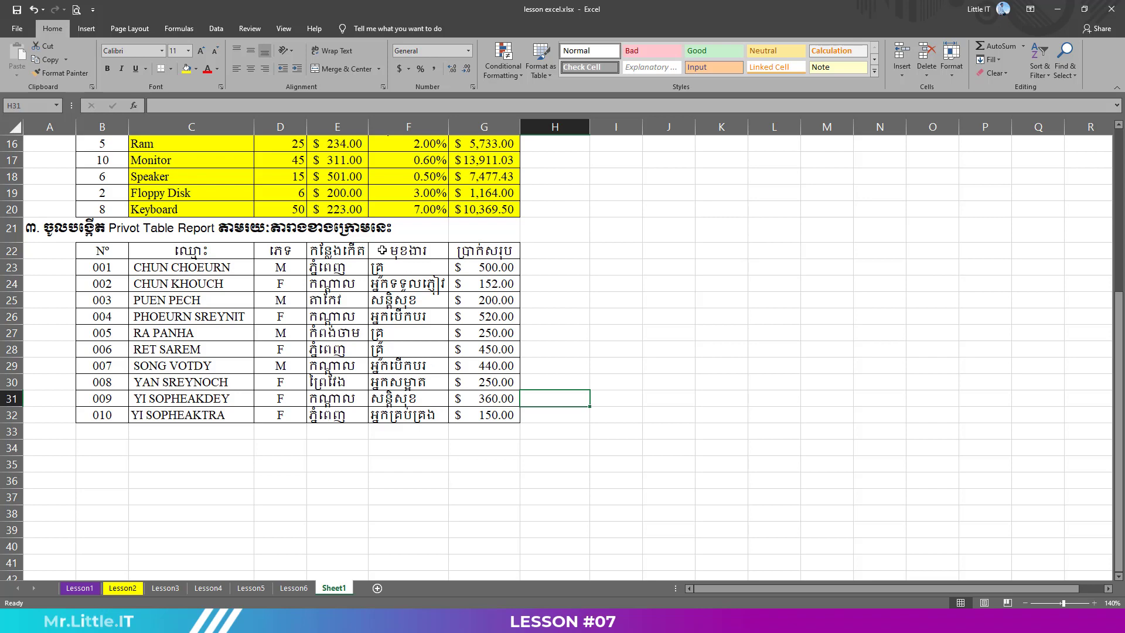
click(301, 587)
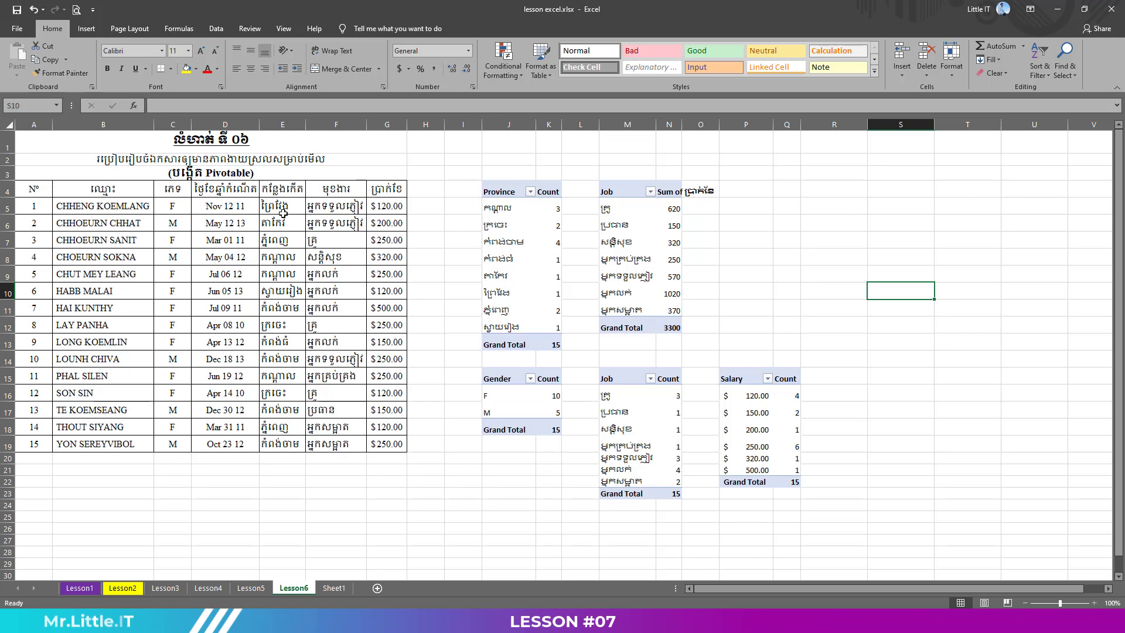
click(336, 588)
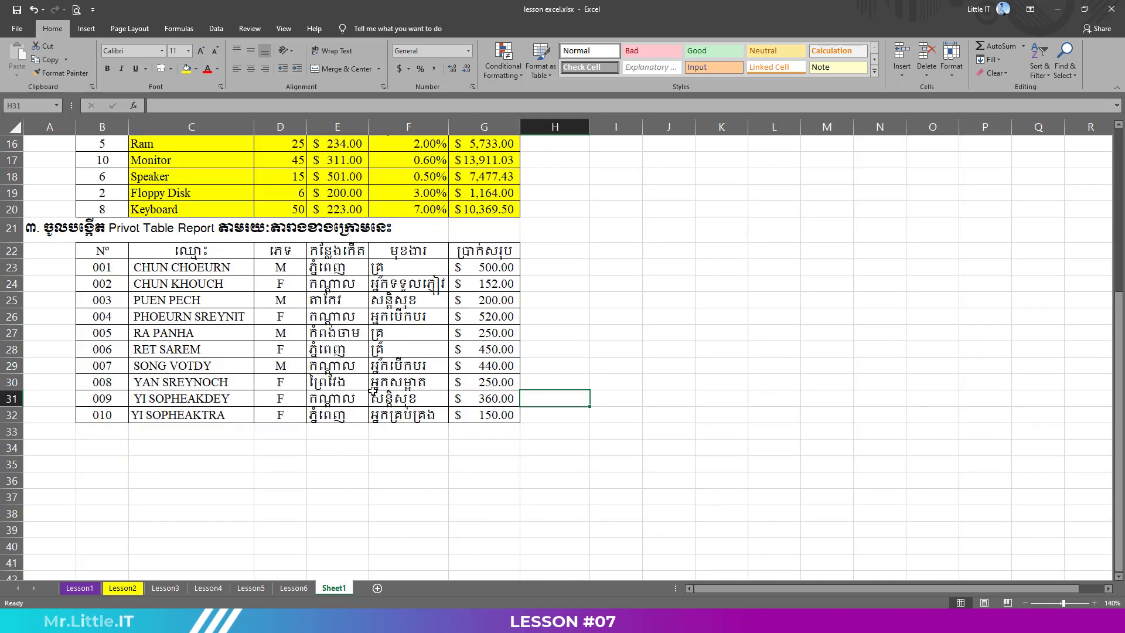
scroll(389, 381, up, 2)
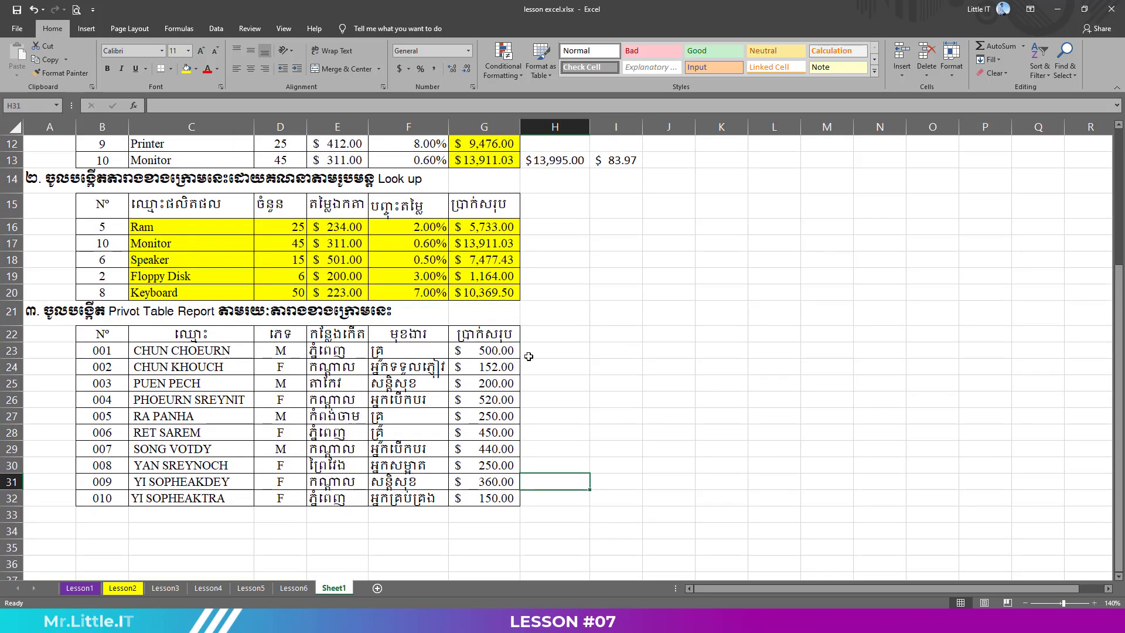
scroll(538, 372, up, 1)
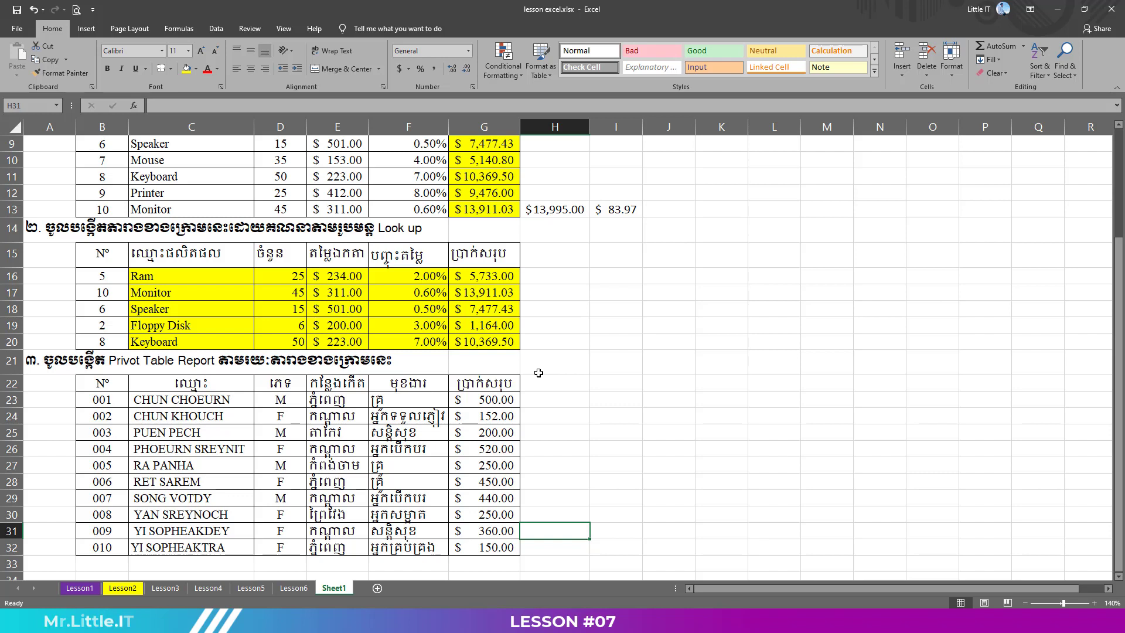
click(595, 380)
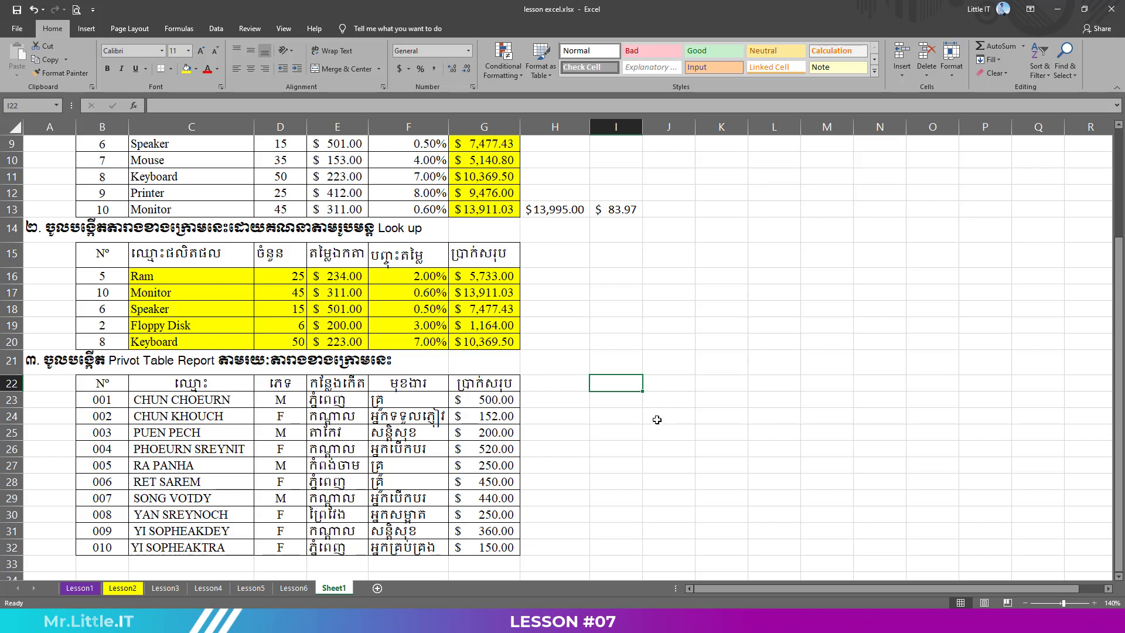
Start a new PivotTable using the employee table B22:G32 as its source
click(79, 28)
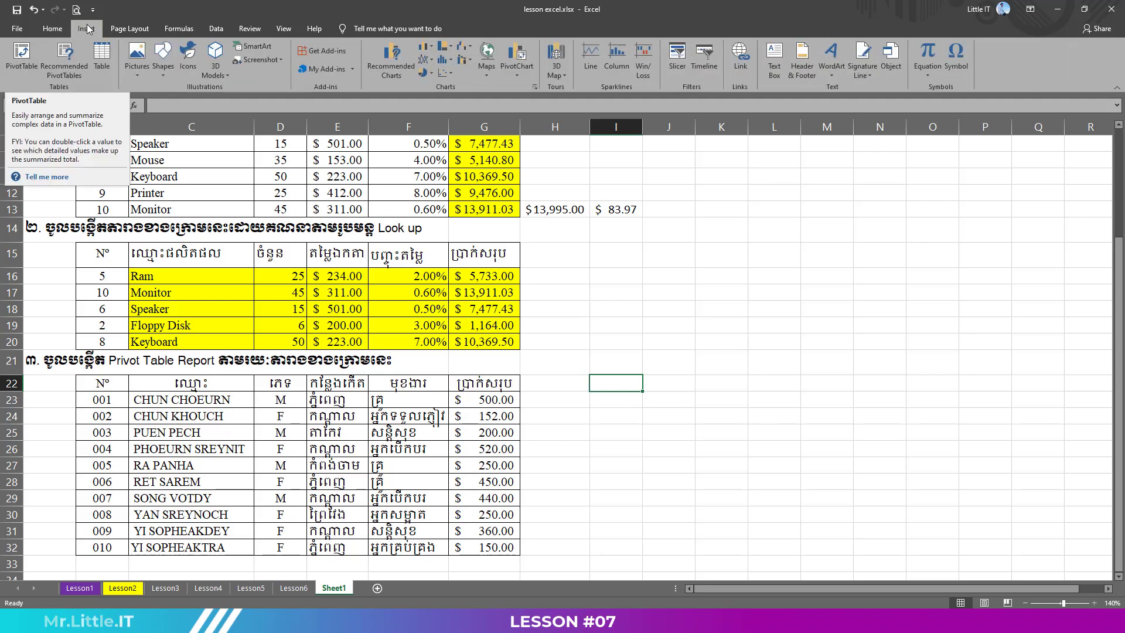
click(19, 72)
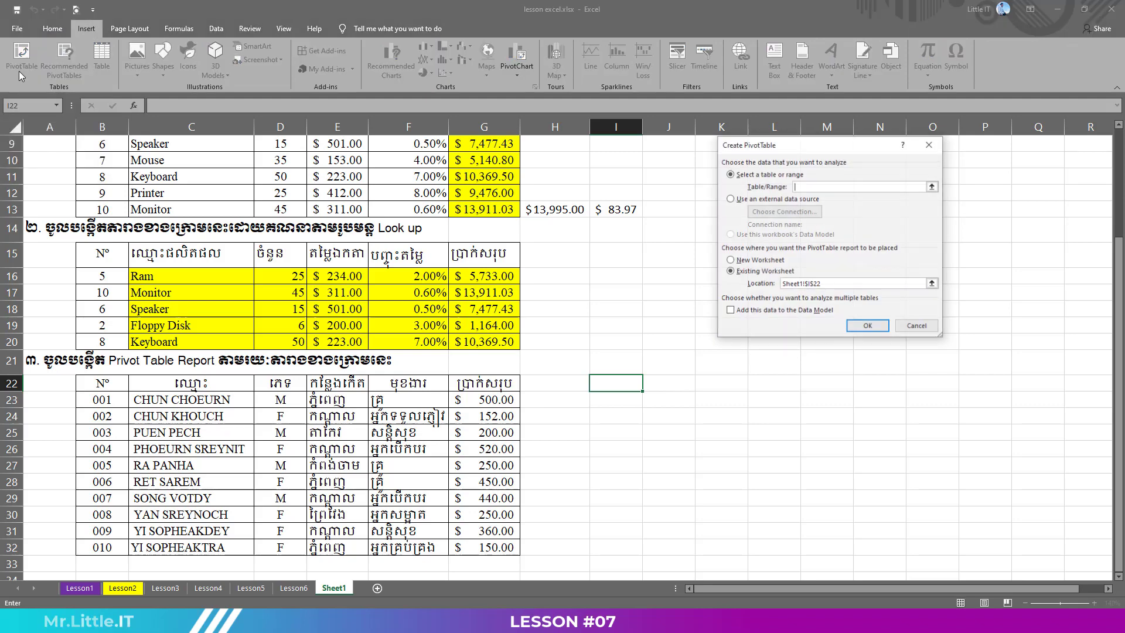
click(932, 186)
drag(104, 384, 502, 538)
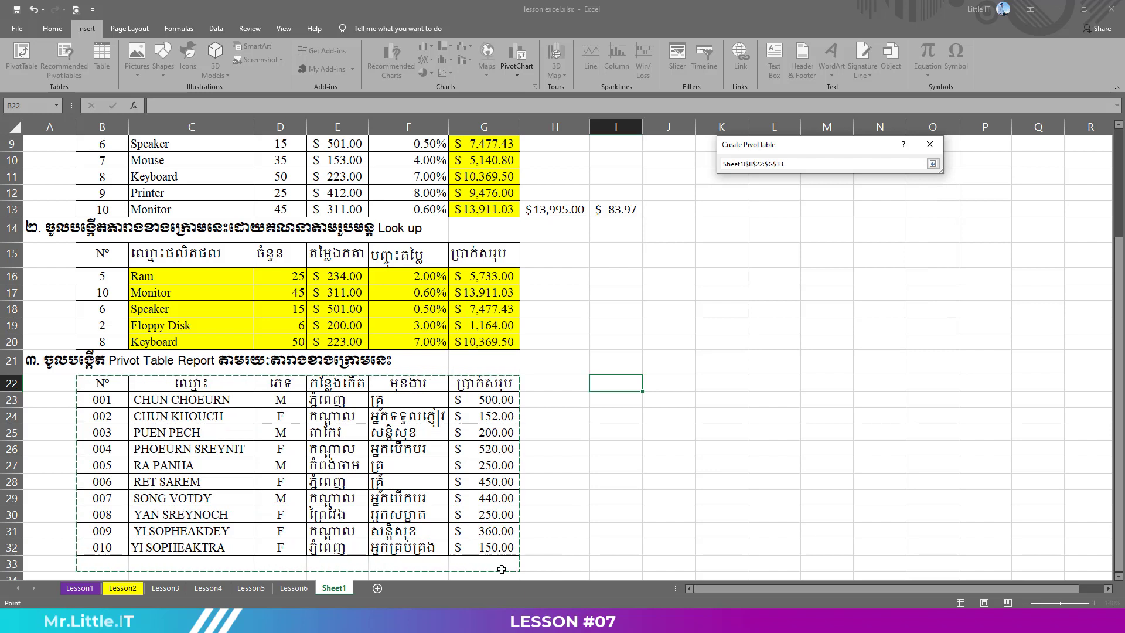
mouse_move(502, 538)
mouse_down()
mouse_move(100, 380)
mouse_move(487, 546)
mouse_up()
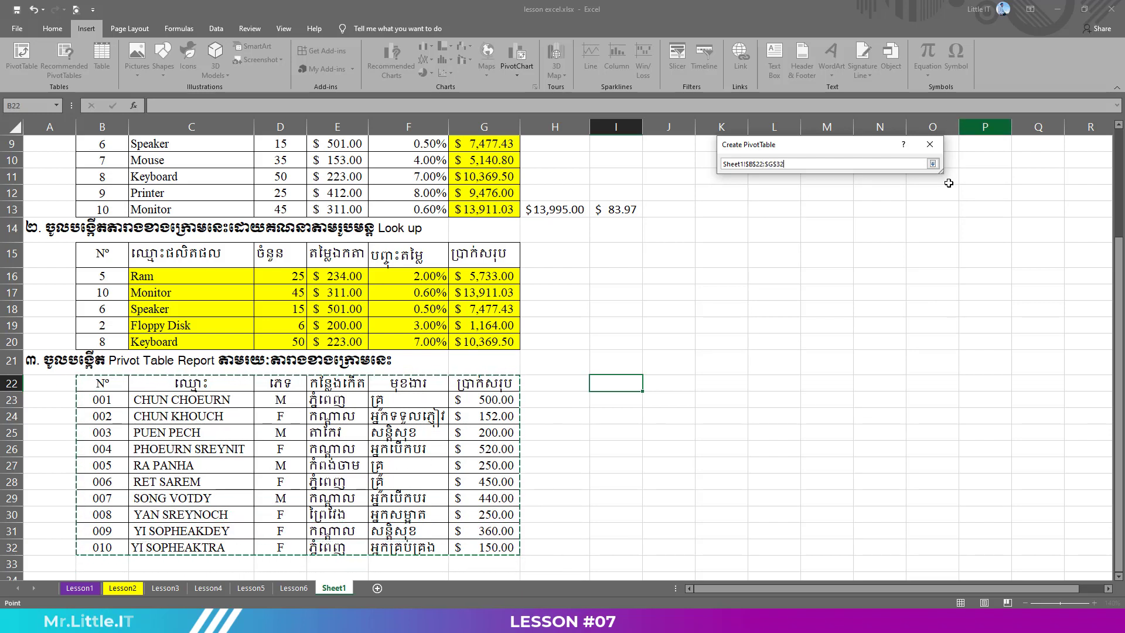
click(932, 165)
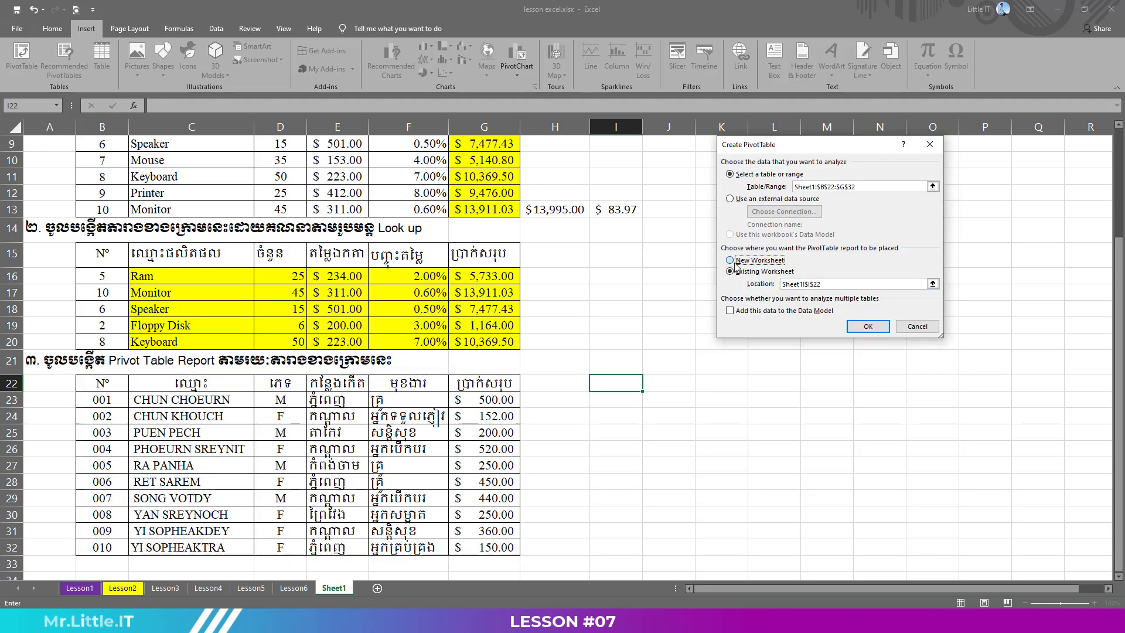
Place the PivotTable on the existing sheet at cell I22 and create it
click(756, 261)
click(763, 270)
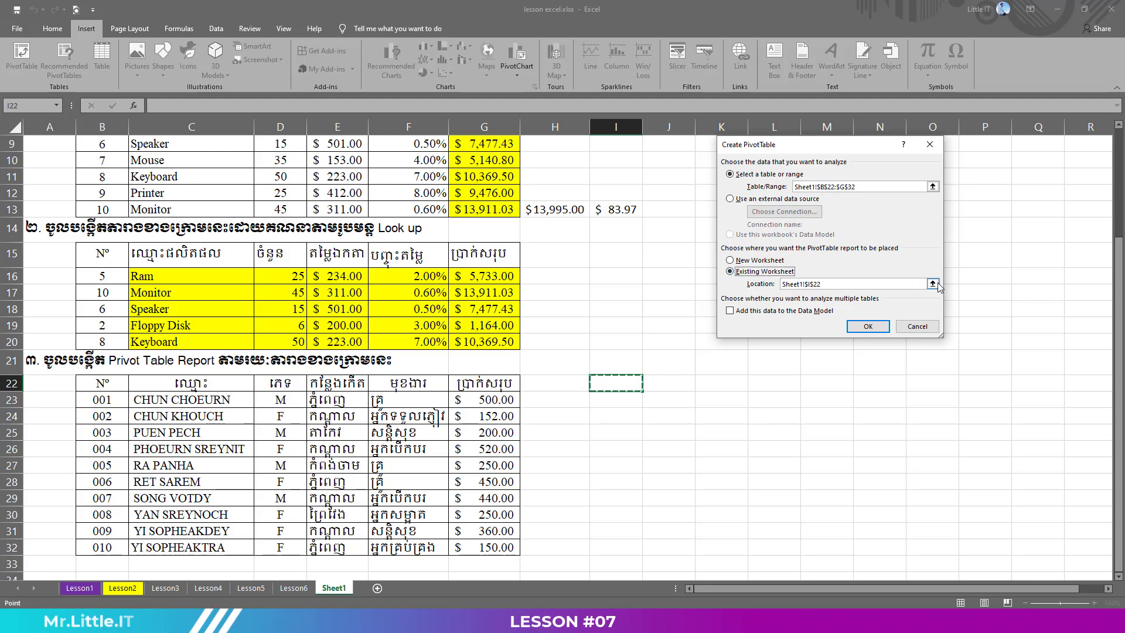
click(933, 284)
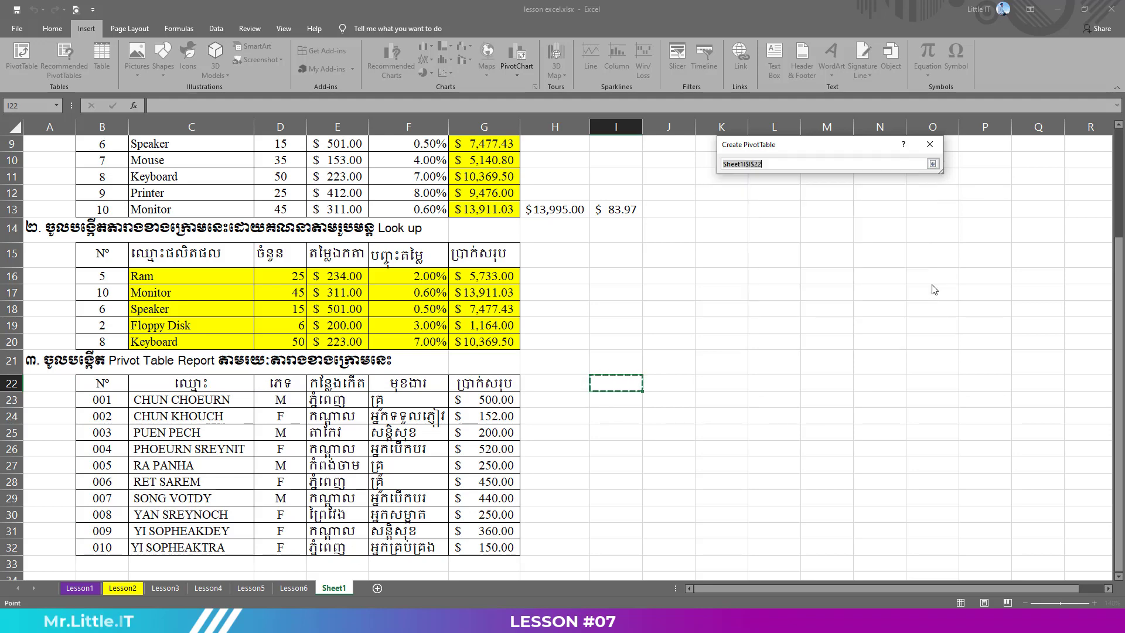
click(667, 389)
click(615, 385)
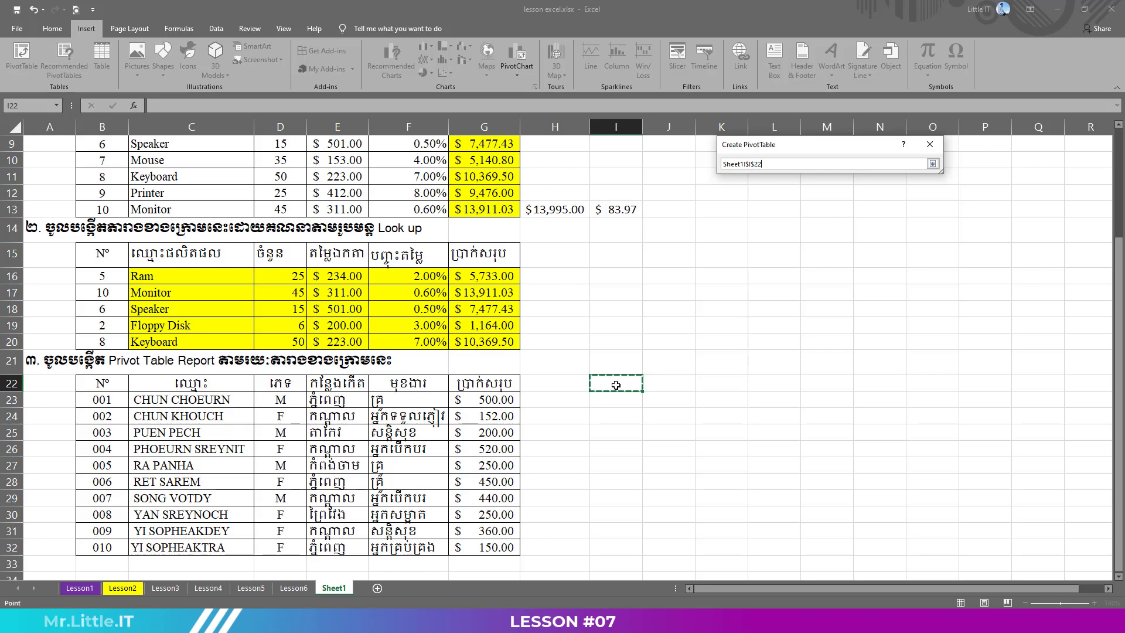
click(933, 164)
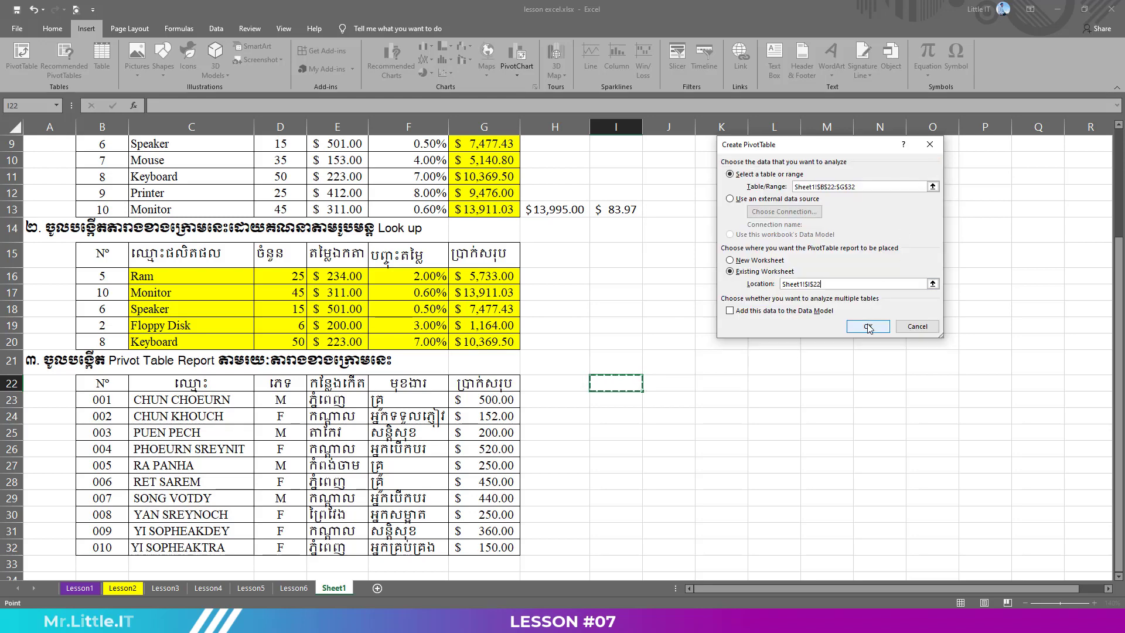
click(868, 326)
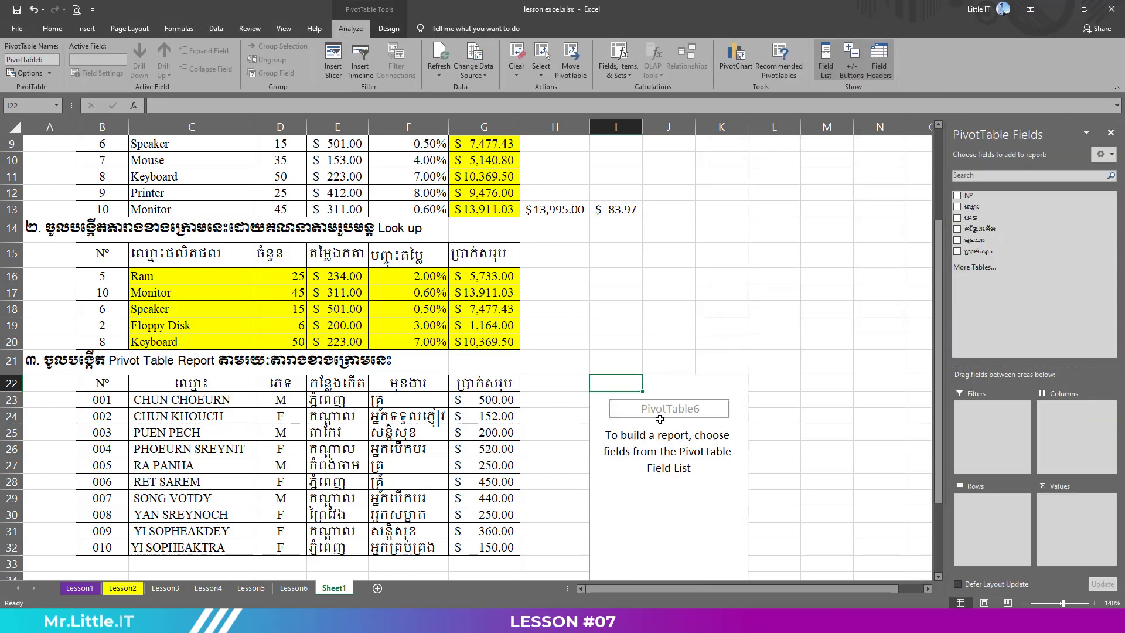
Put the job field (មុខងារ) in Rows and summed total salary (ប្រាក់សរុប) in Values
scroll(677, 396, down, 2)
scroll(677, 395, down, 1)
scroll(677, 396, down, 1)
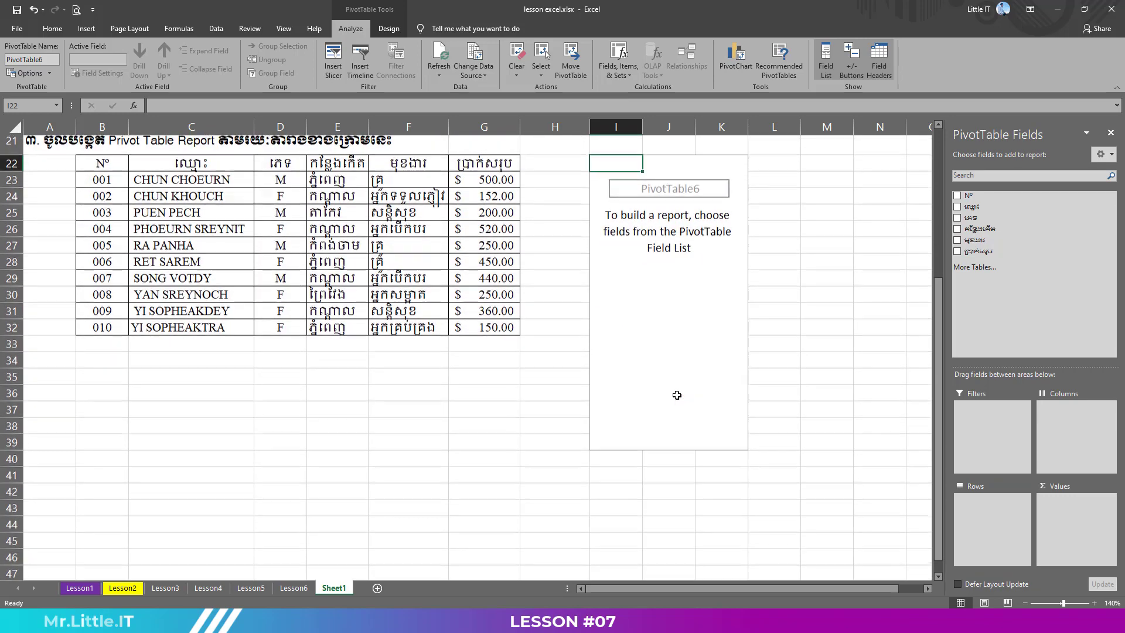
scroll(676, 396, up, 2)
scroll(677, 396, up, 1)
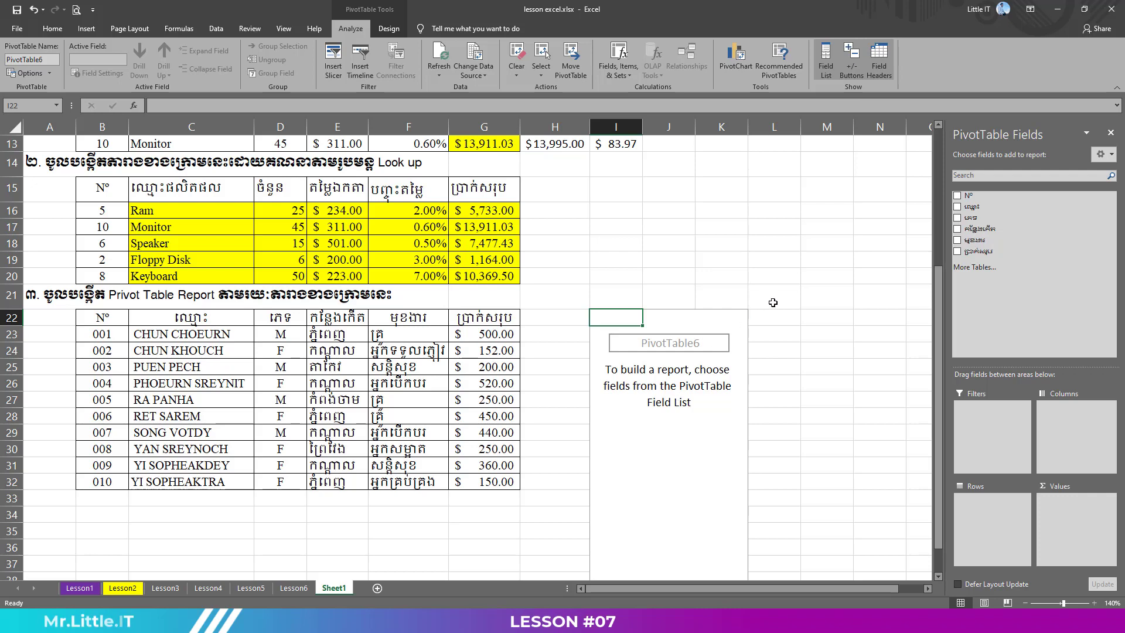
click(958, 240)
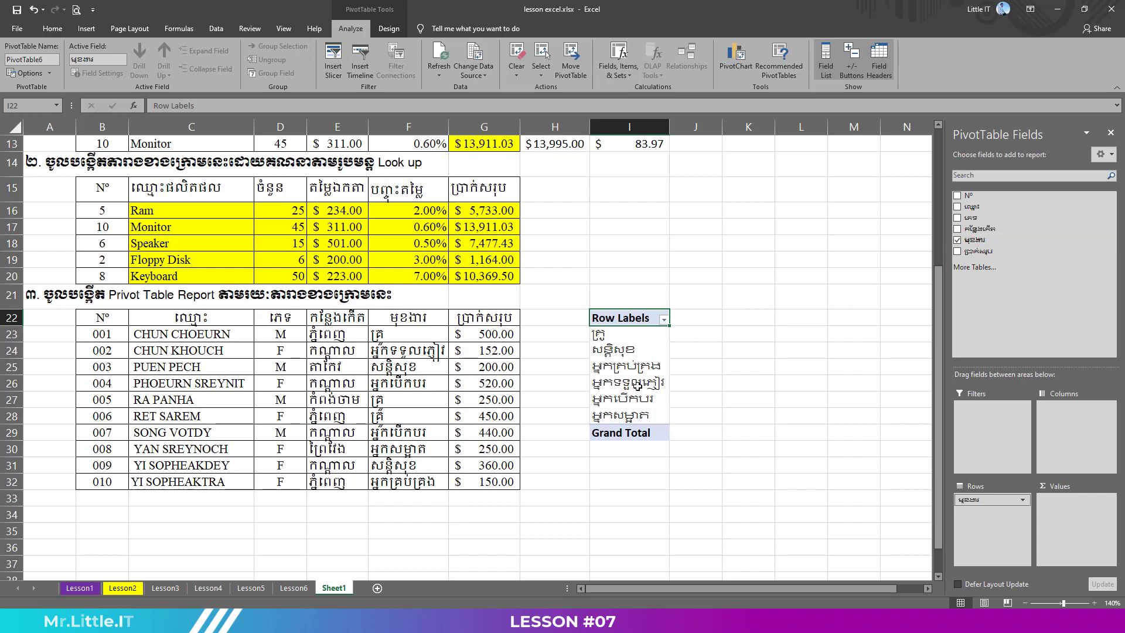
click(958, 251)
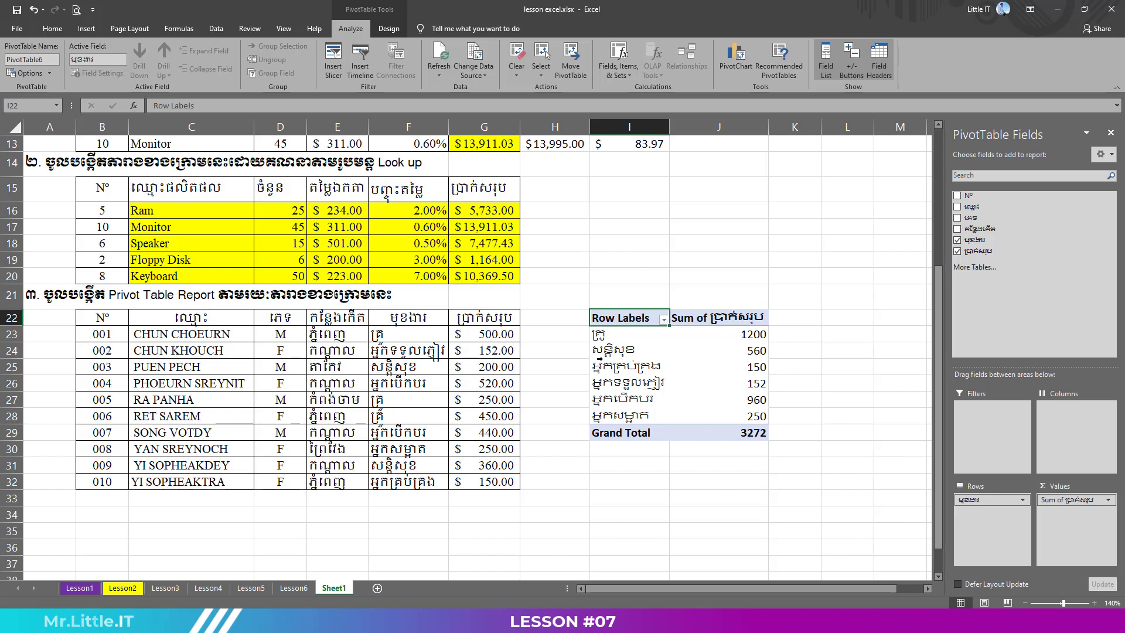
Cross-check the pivot's job totals, starting at 1200, against source salaries in column G
click(748, 338)
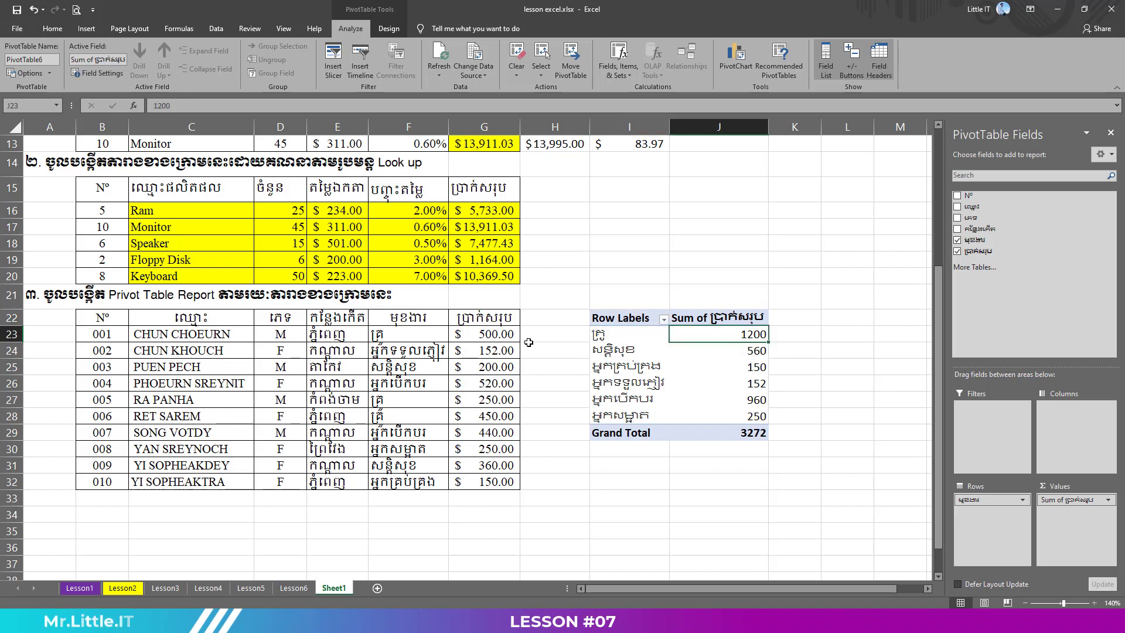
click(587, 336)
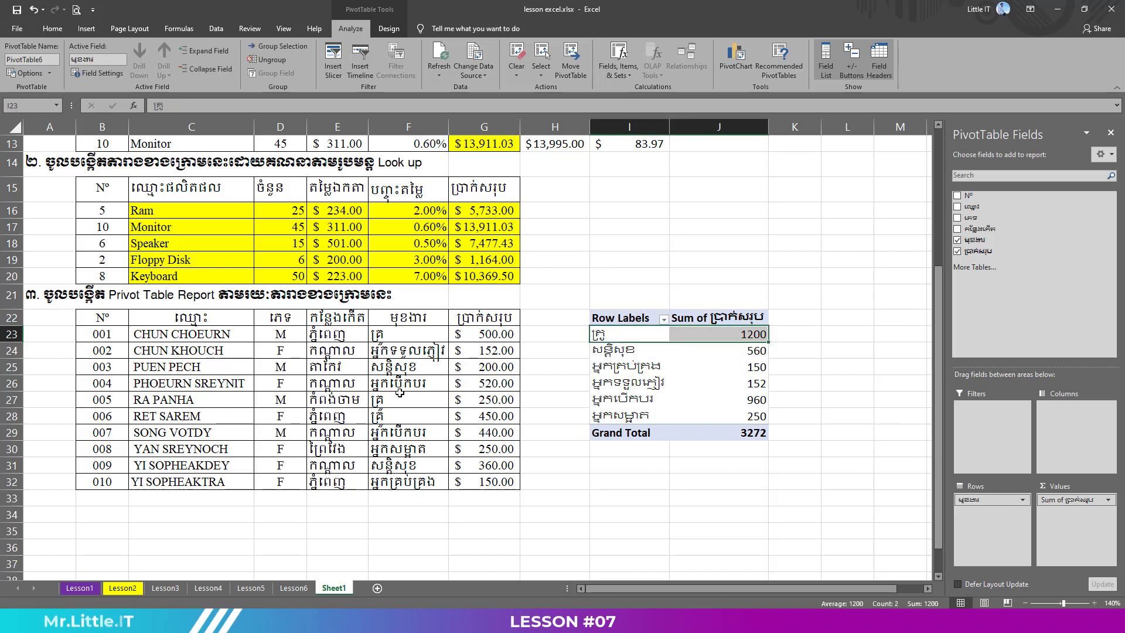
click(431, 340)
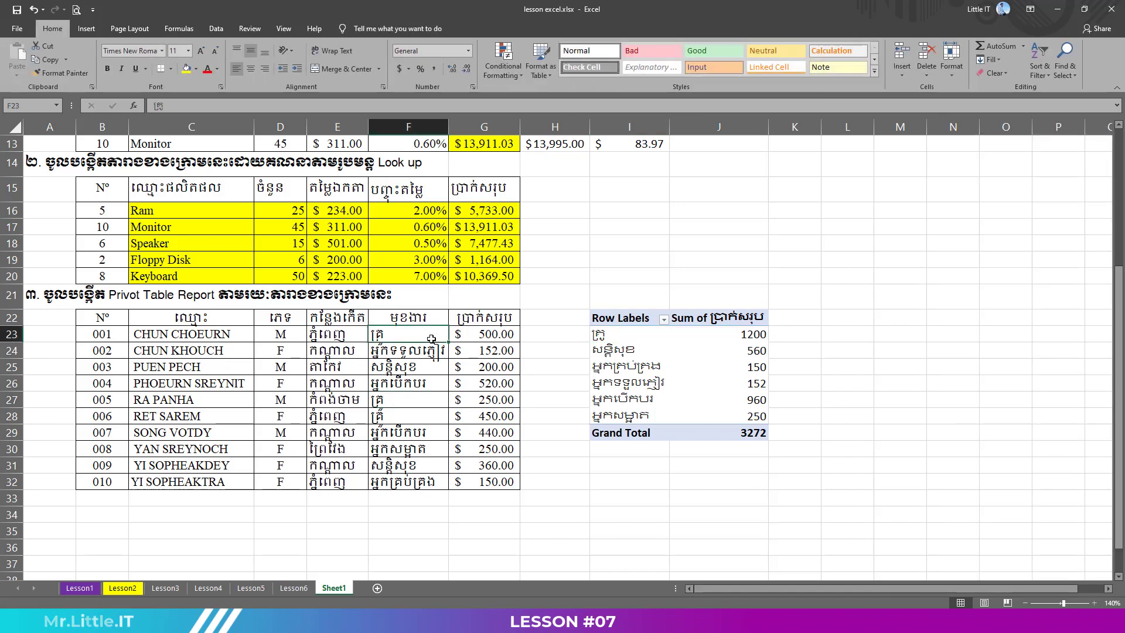
click(480, 338)
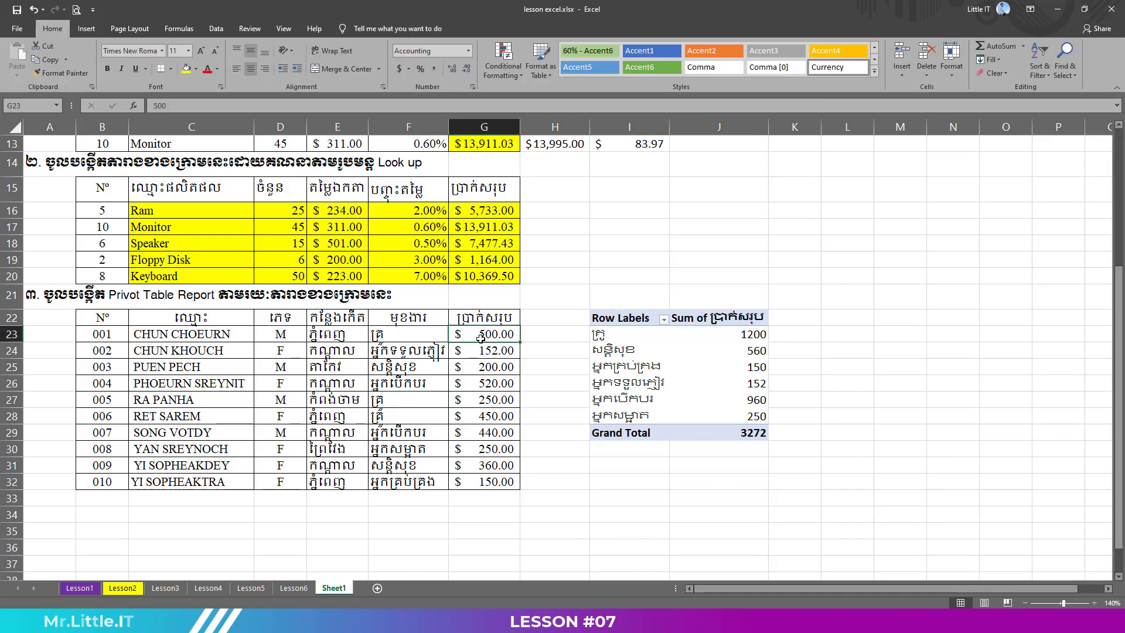
click(399, 335)
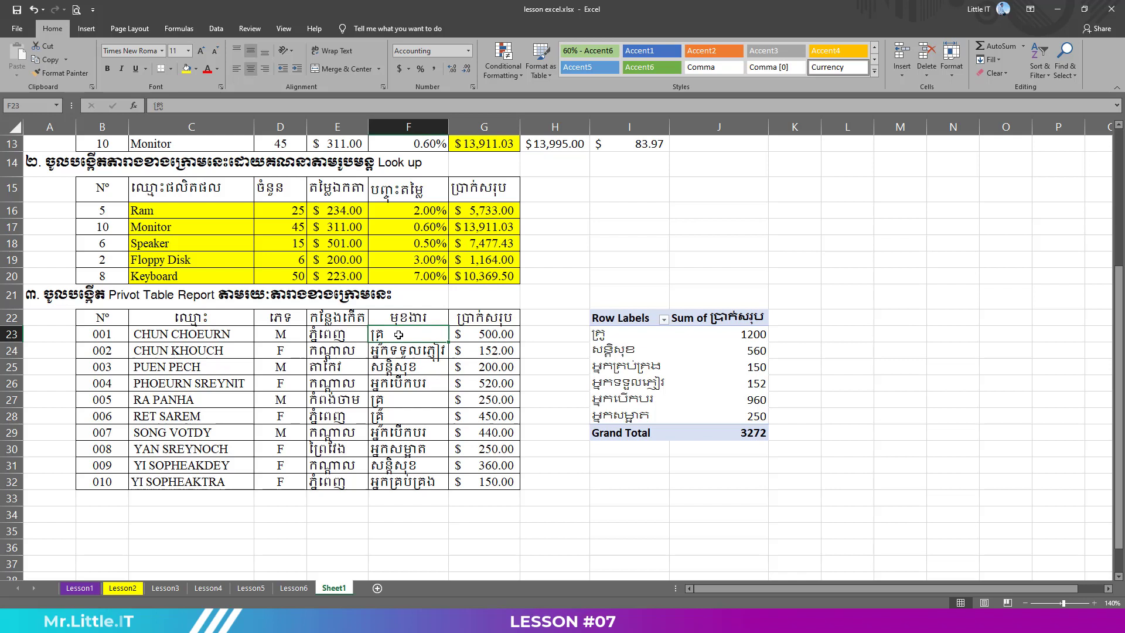
click(465, 334)
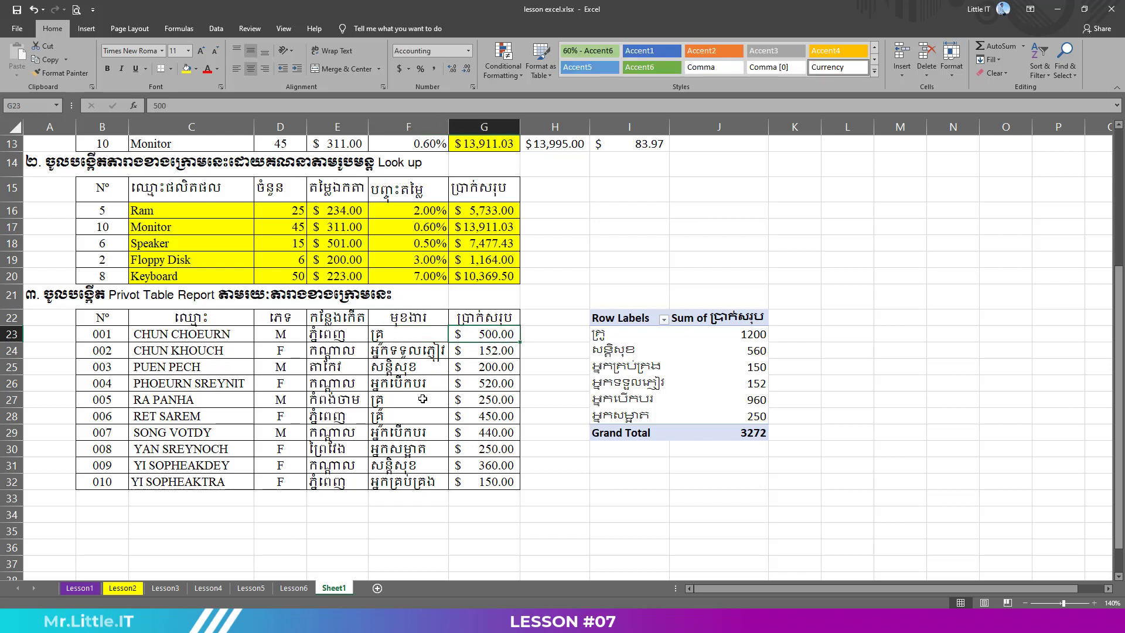
click(481, 402)
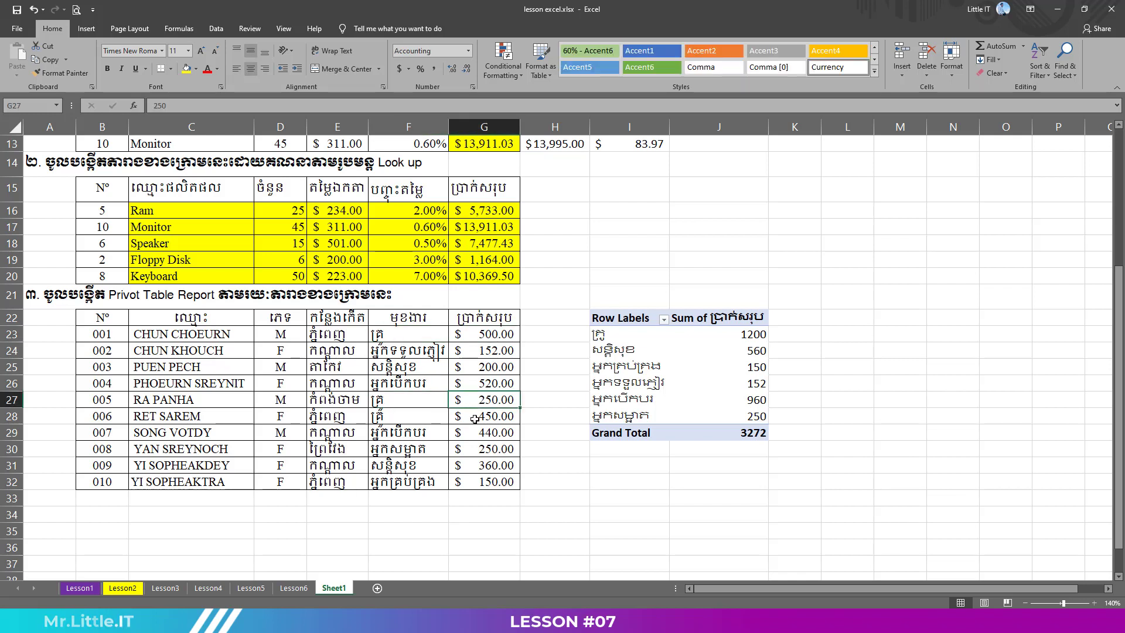
click(478, 417)
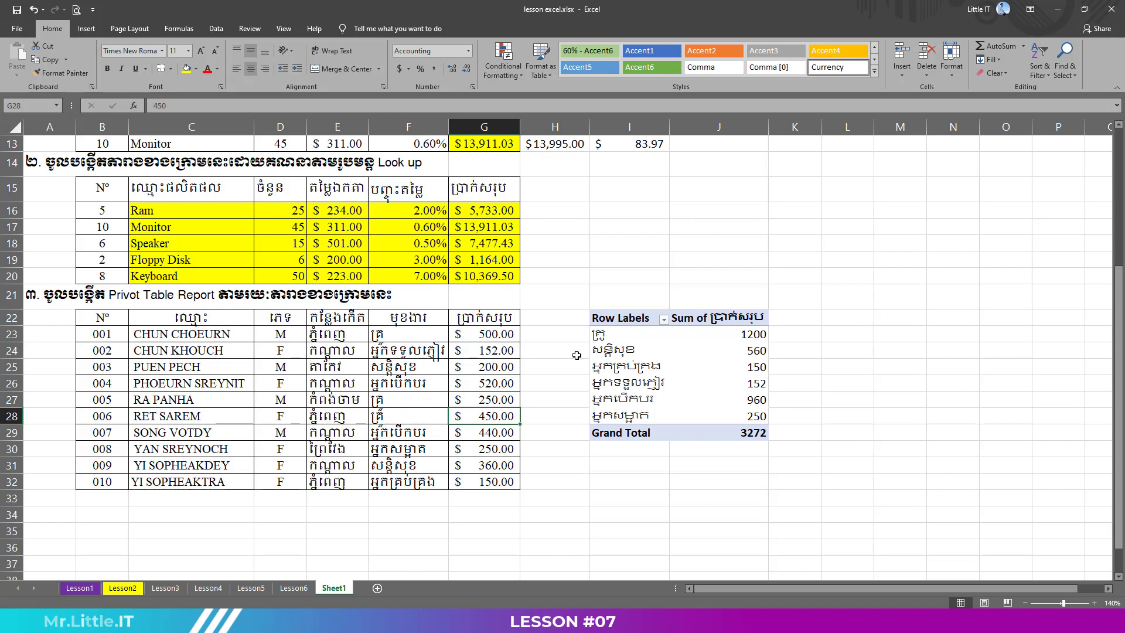
click(758, 336)
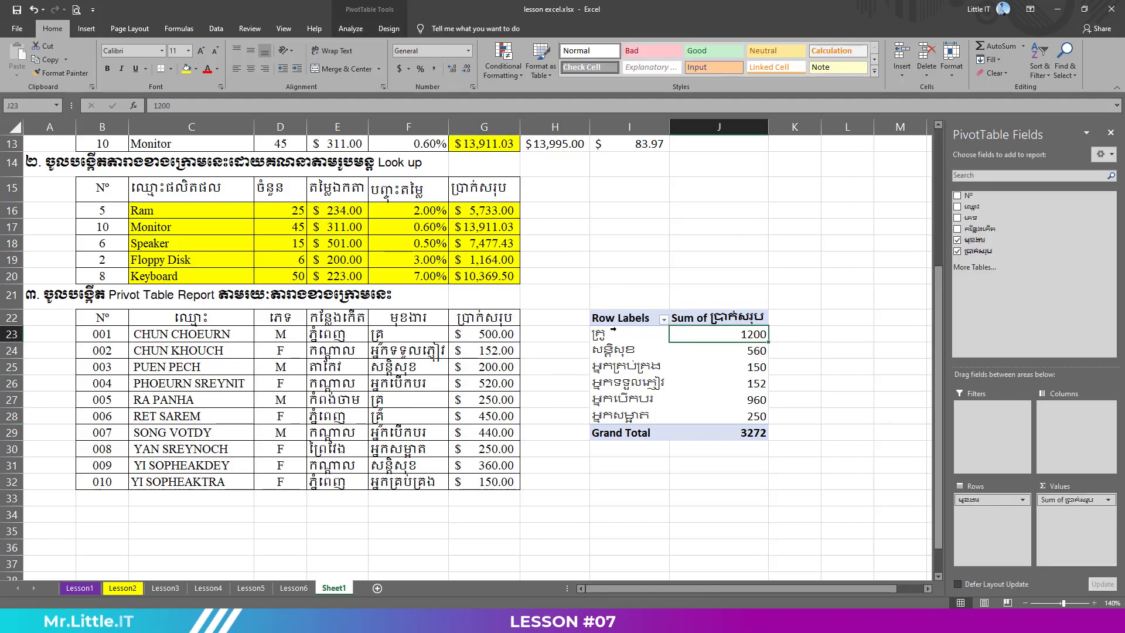
click(723, 353)
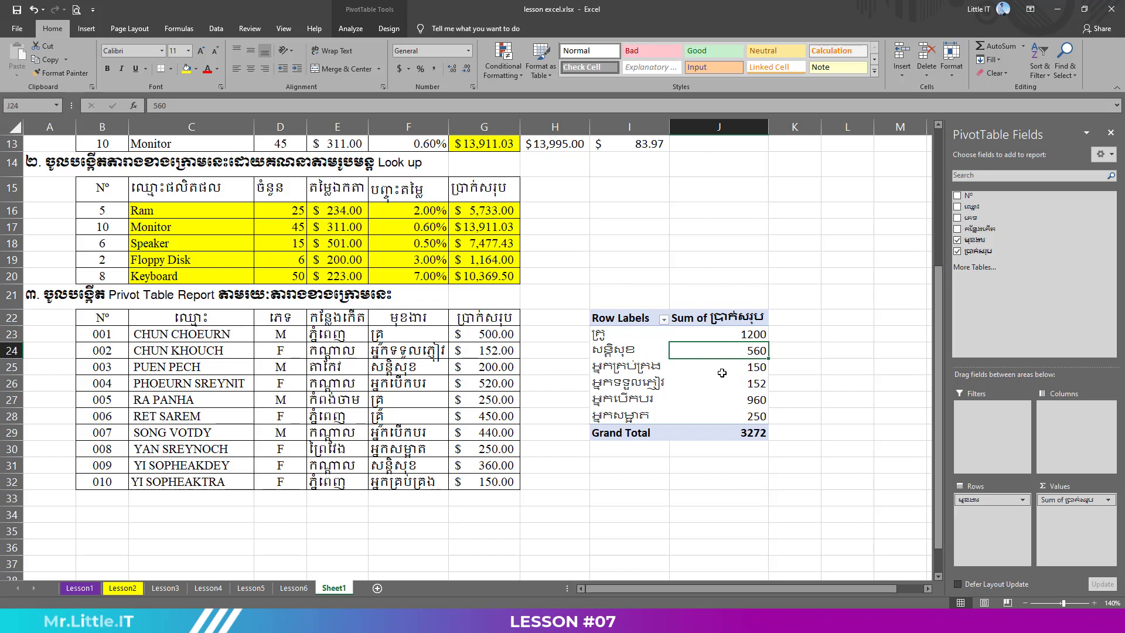
click(721, 373)
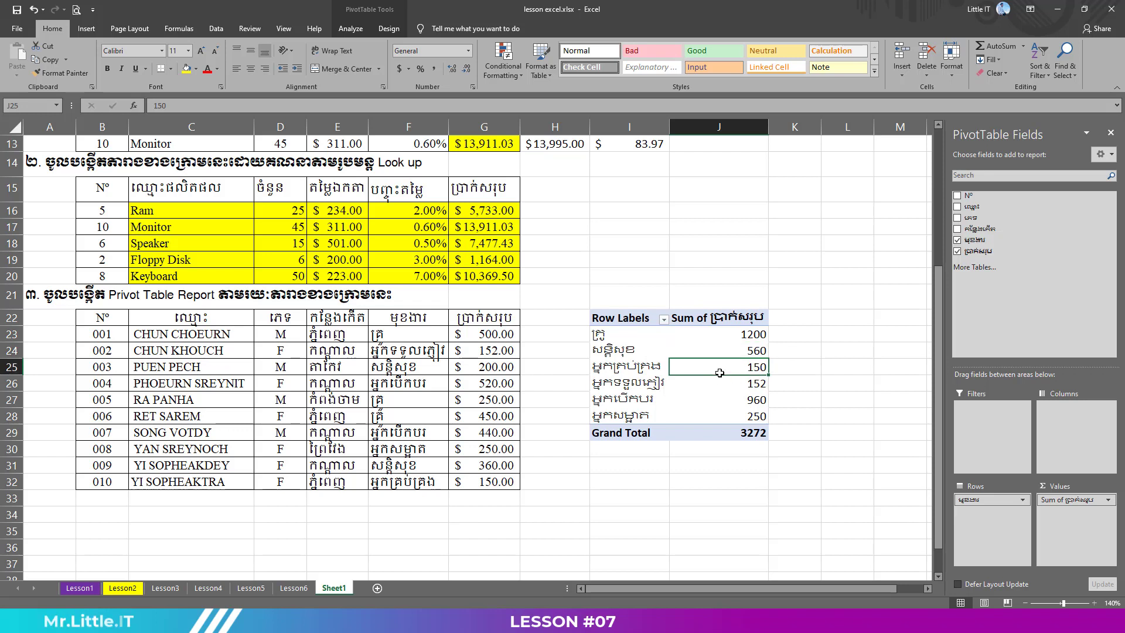
click(744, 320)
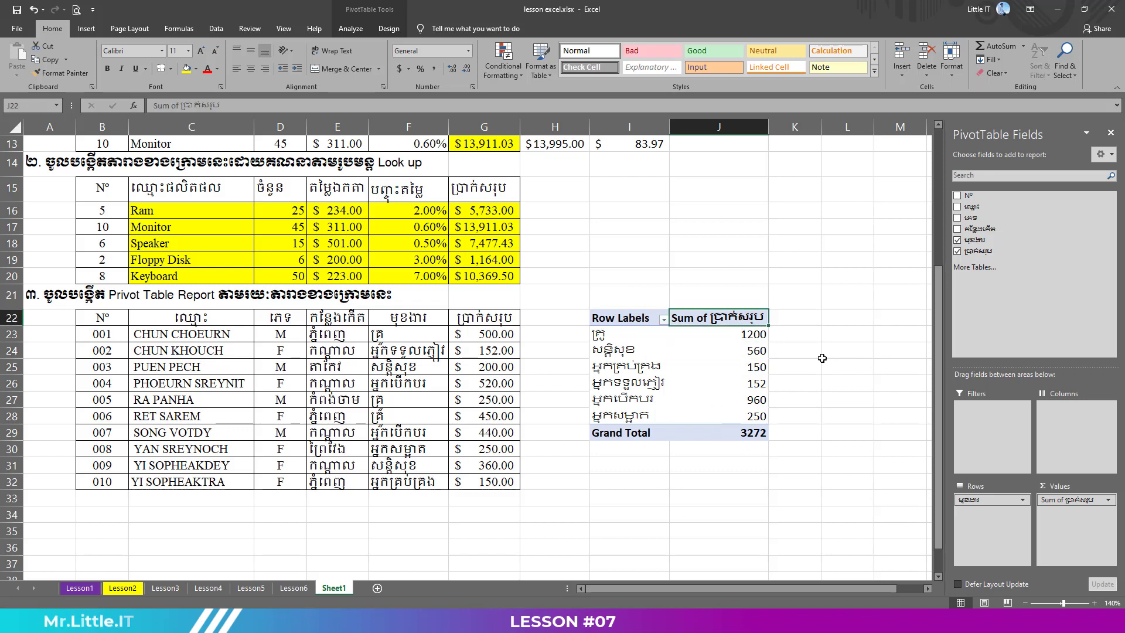
Shorten the value field's custom name to 'Sum' in Value Field Settings, keeping Sum
click(1070, 502)
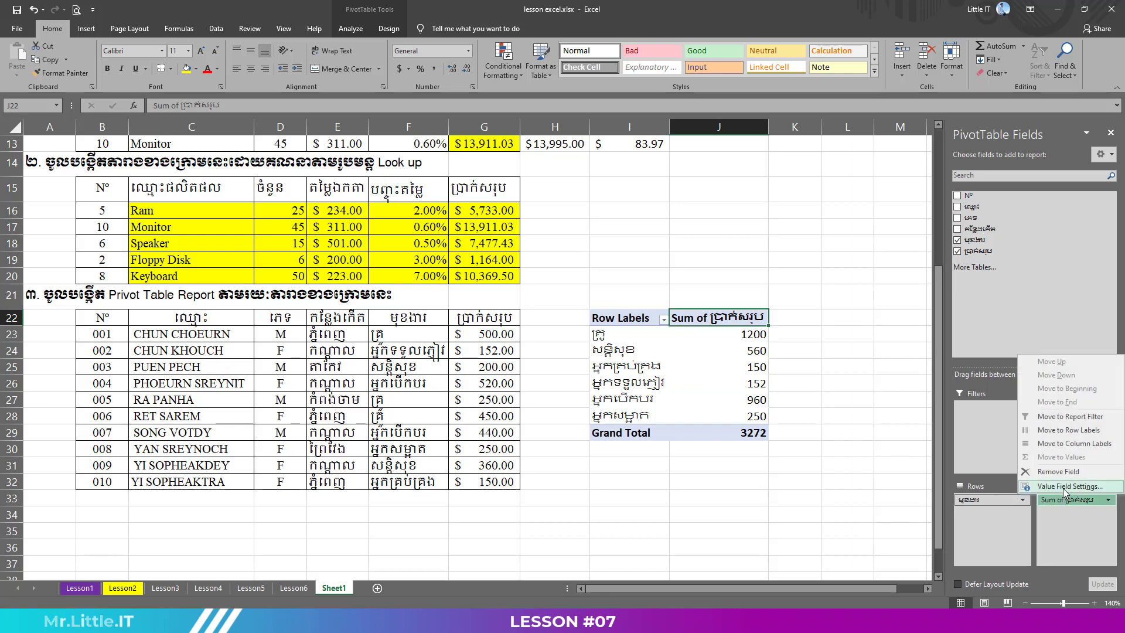
click(1066, 487)
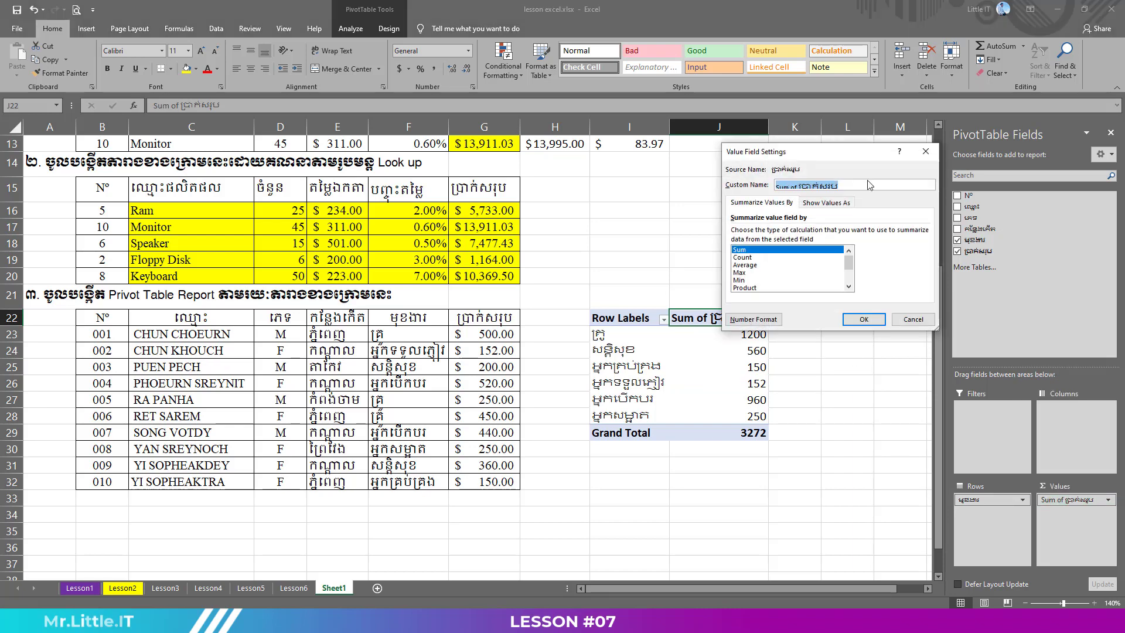
click(762, 258)
click(777, 249)
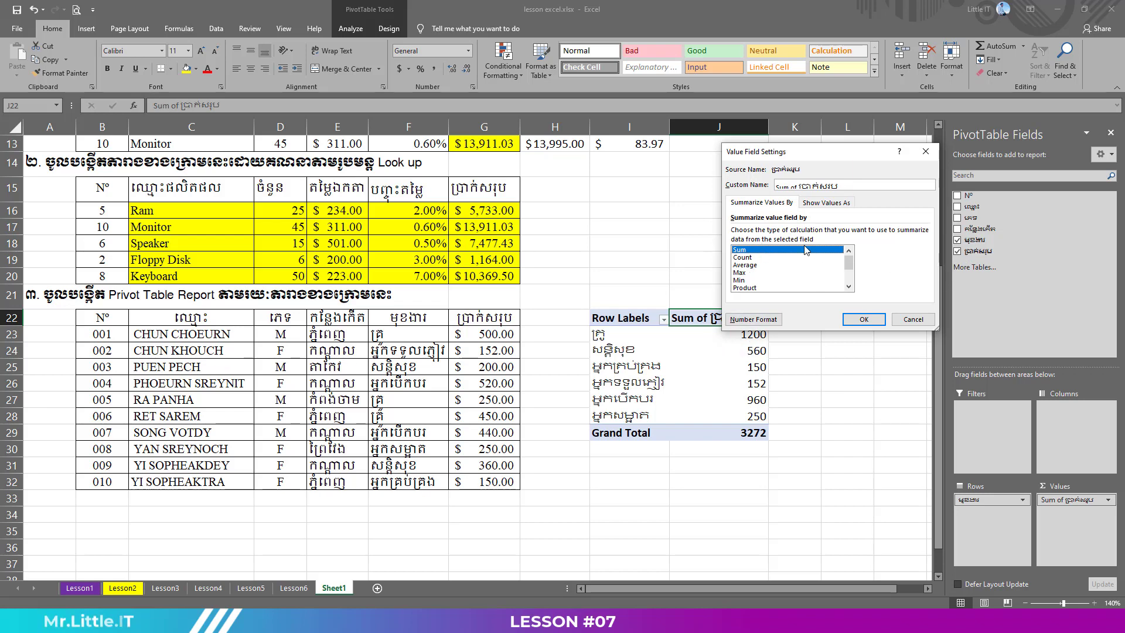
drag(848, 187, 791, 190)
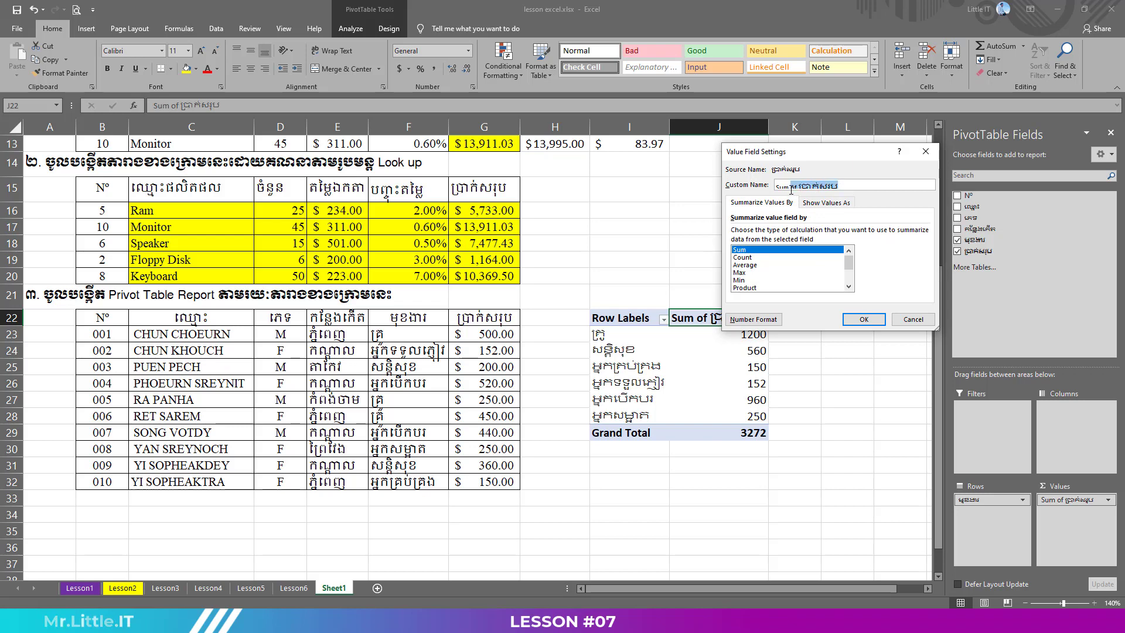
key(BackSpace)
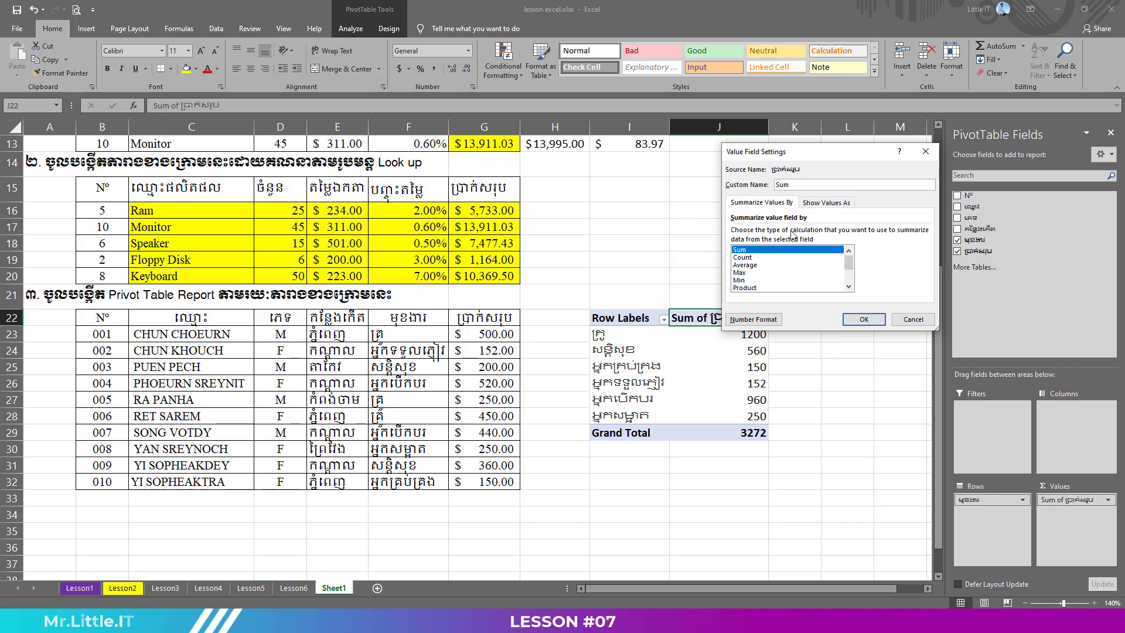
click(864, 320)
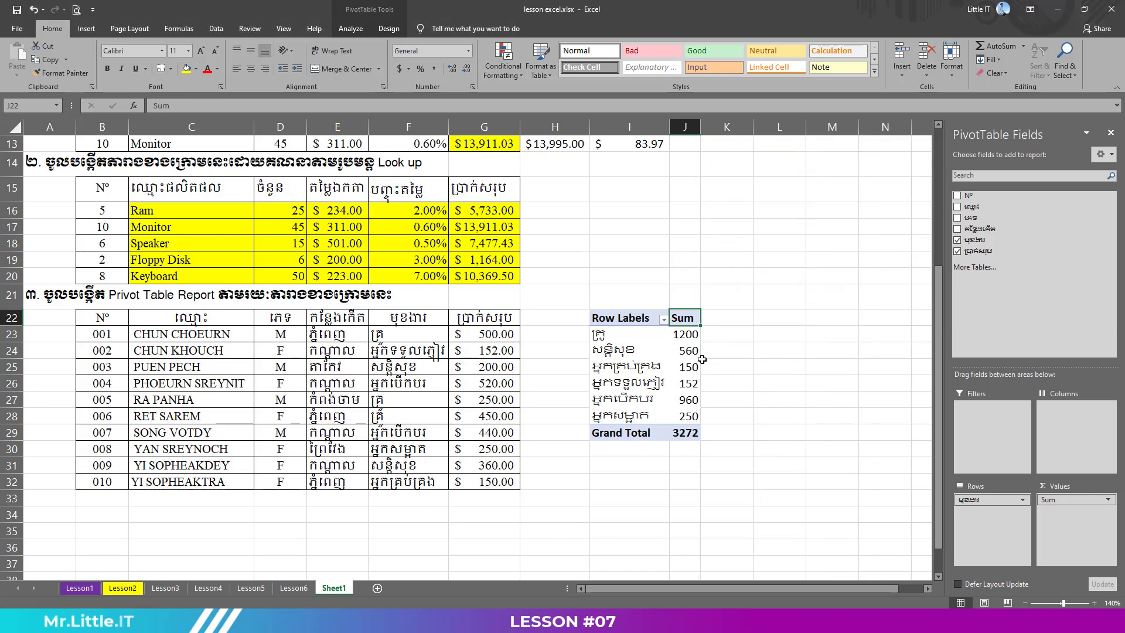
Replace the Row Labels header of the first PivotTable with 'Job'
double_click(644, 317)
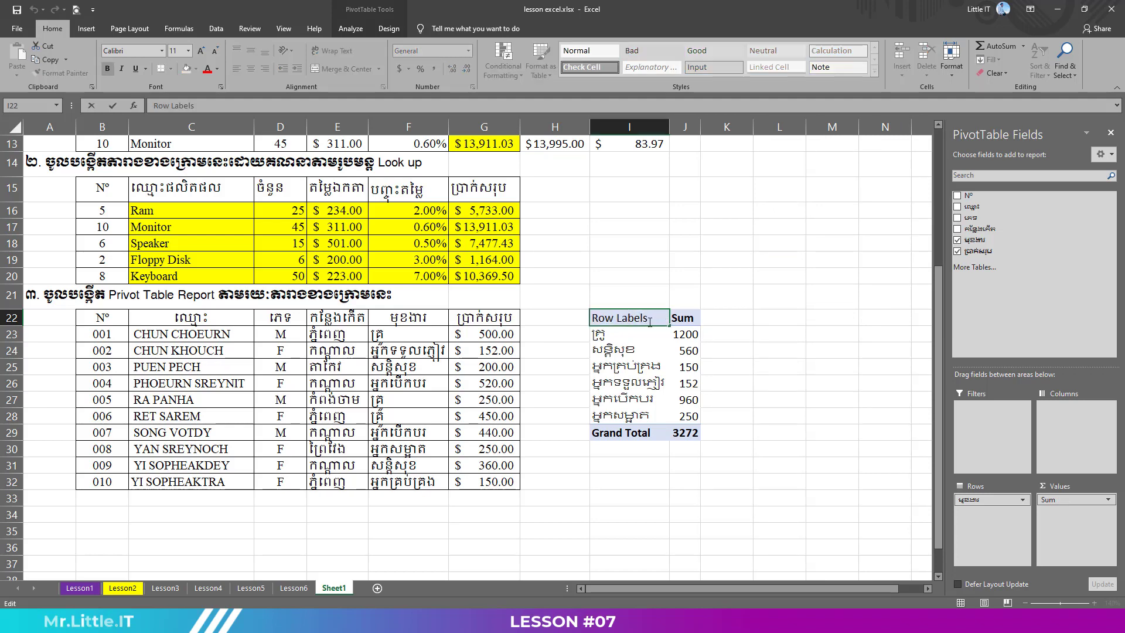
drag(650, 321, 516, 301)
text(Job)
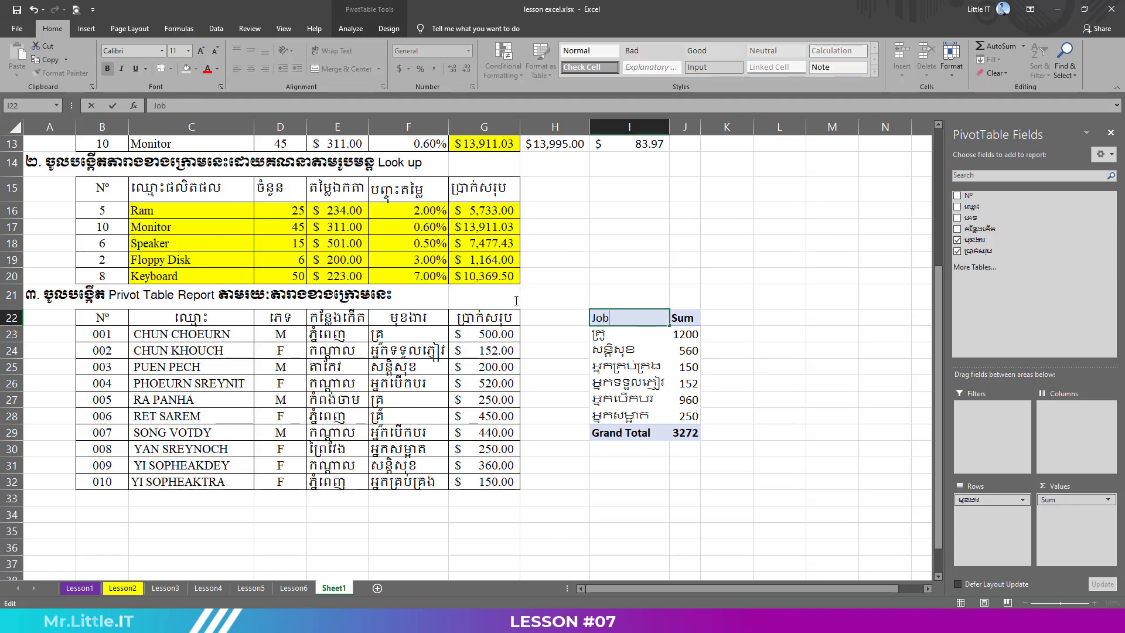
key(Return)
Leave the Job PivotTable, review birthplaces E23:E32, then select cell K22 for the new report
click(743, 328)
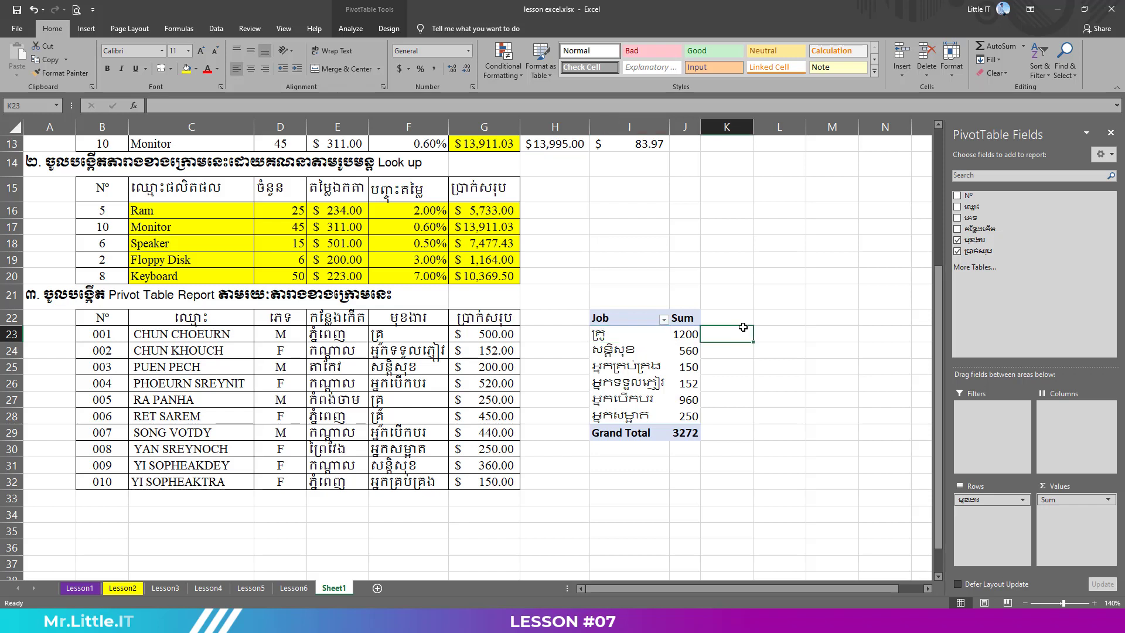
click(754, 319)
click(734, 318)
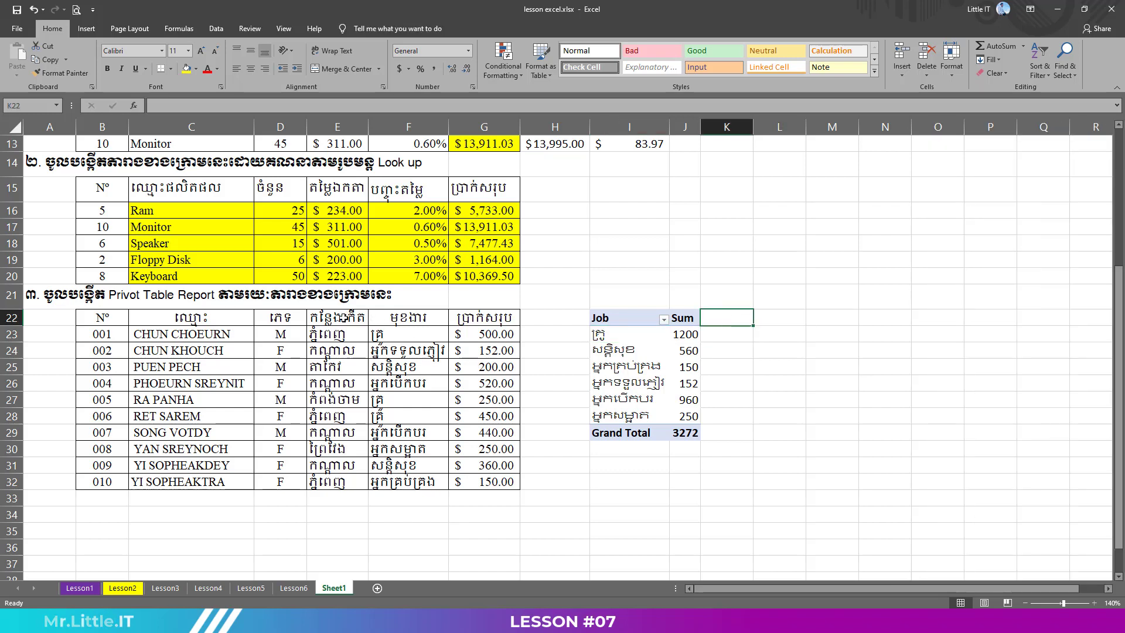
click(338, 333)
drag(339, 333, 339, 481)
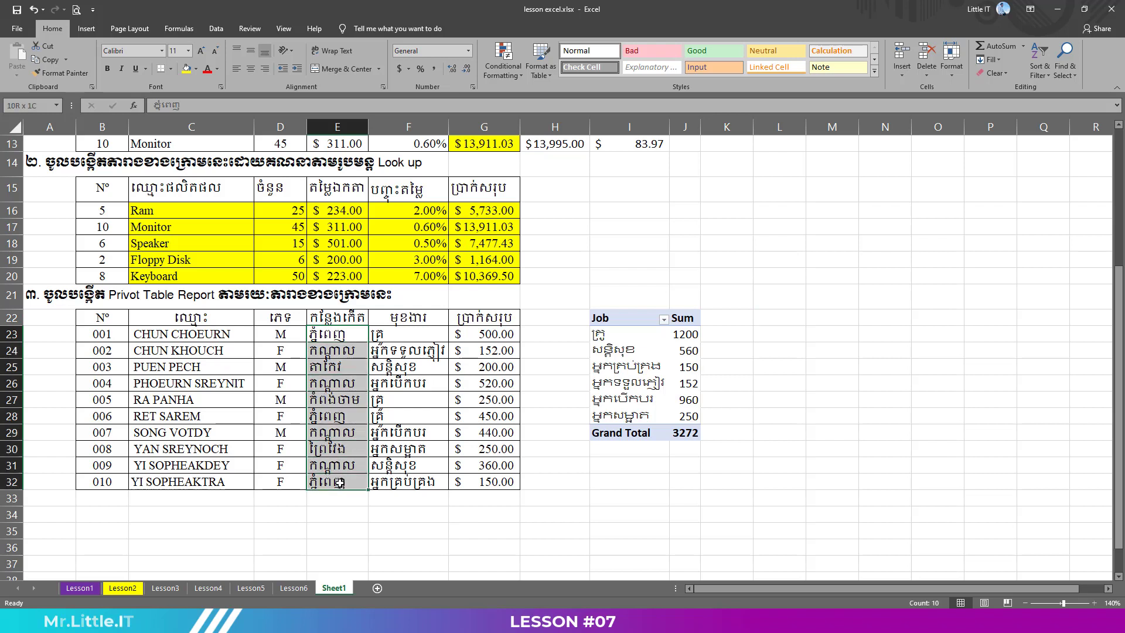
click(748, 325)
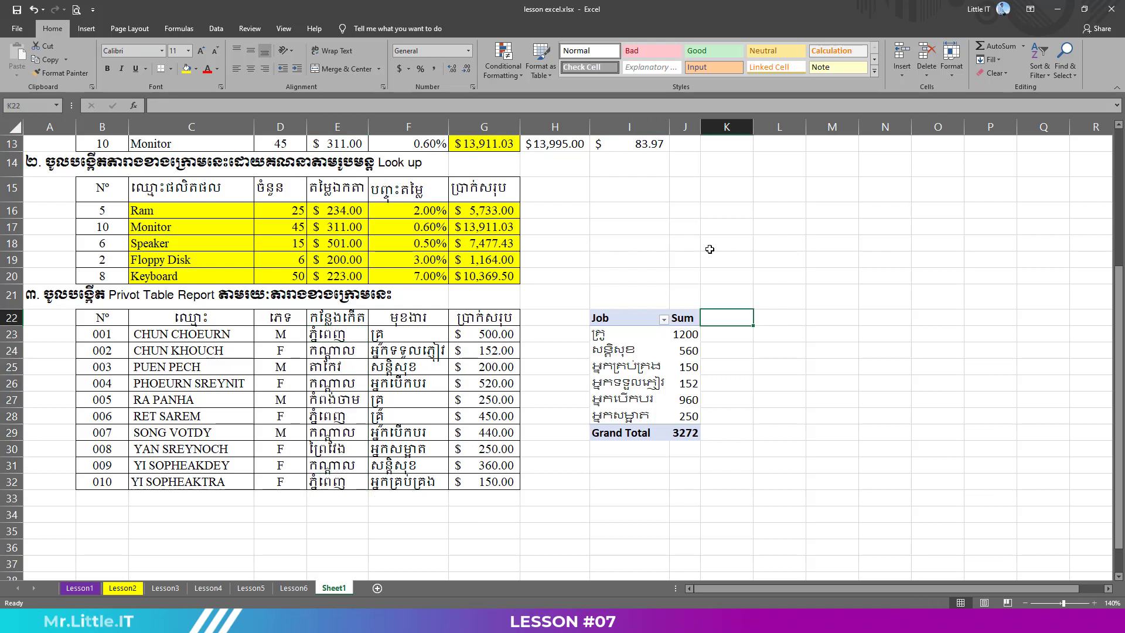
Insert a PivotTable from Sheet1!$B$22:$G$32 on the existing worksheet at Sheet1!$K$22
click(86, 29)
click(22, 57)
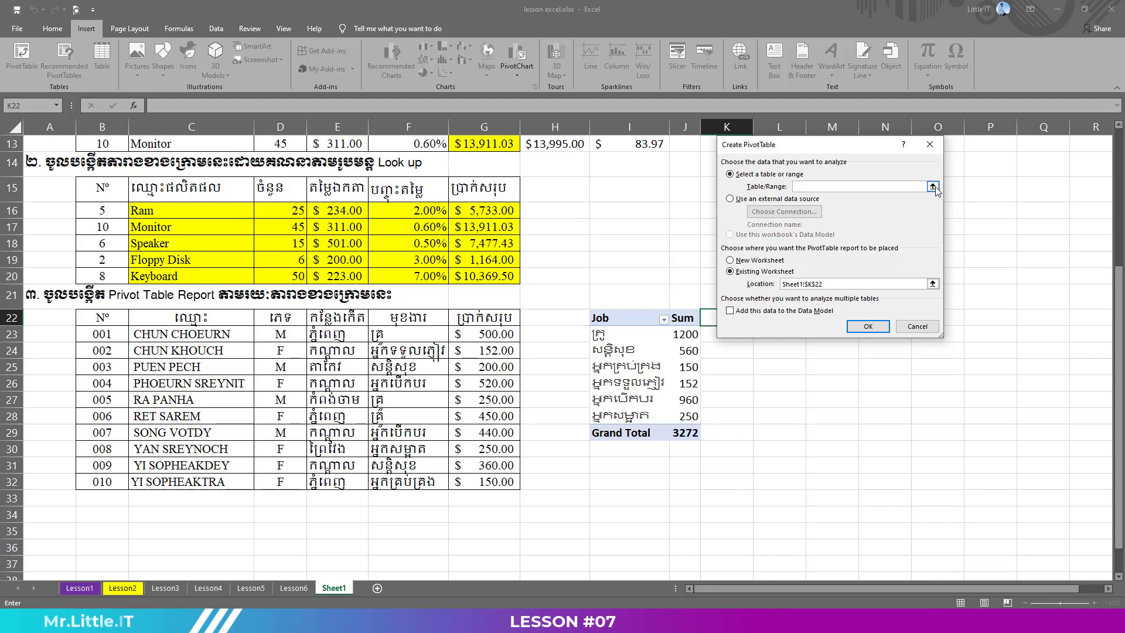
click(933, 186)
drag(100, 317, 481, 478)
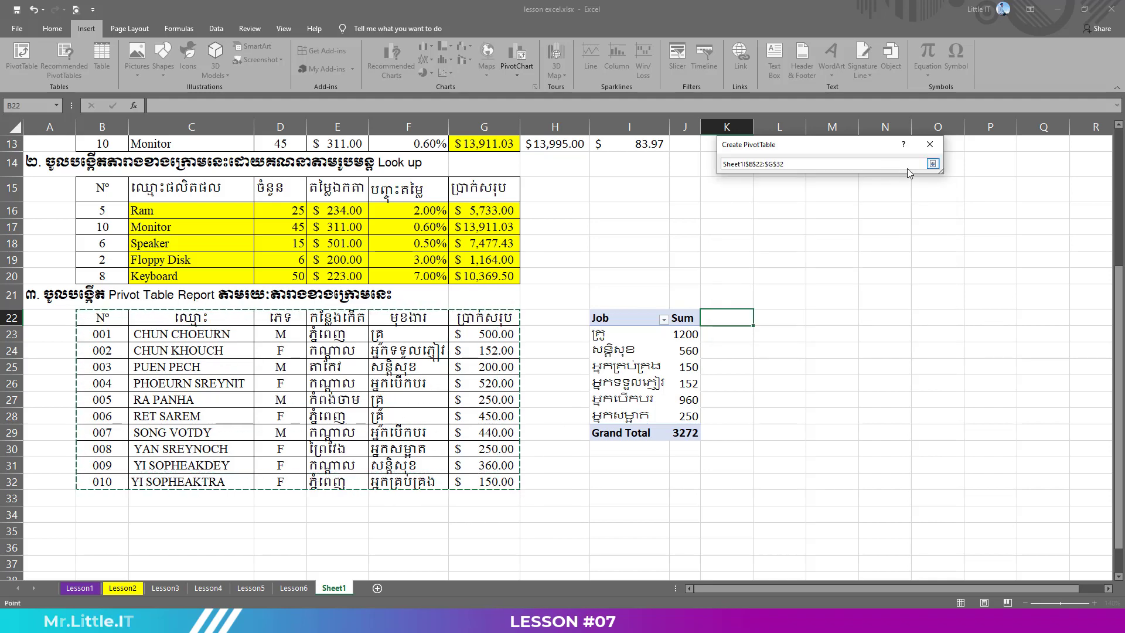
click(933, 163)
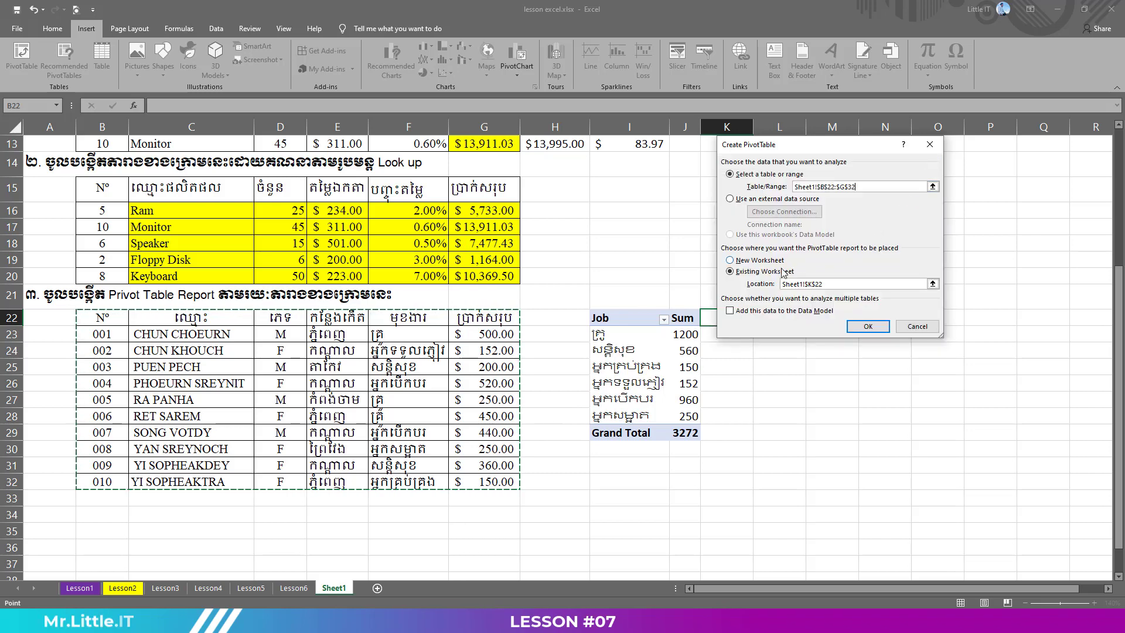
click(932, 283)
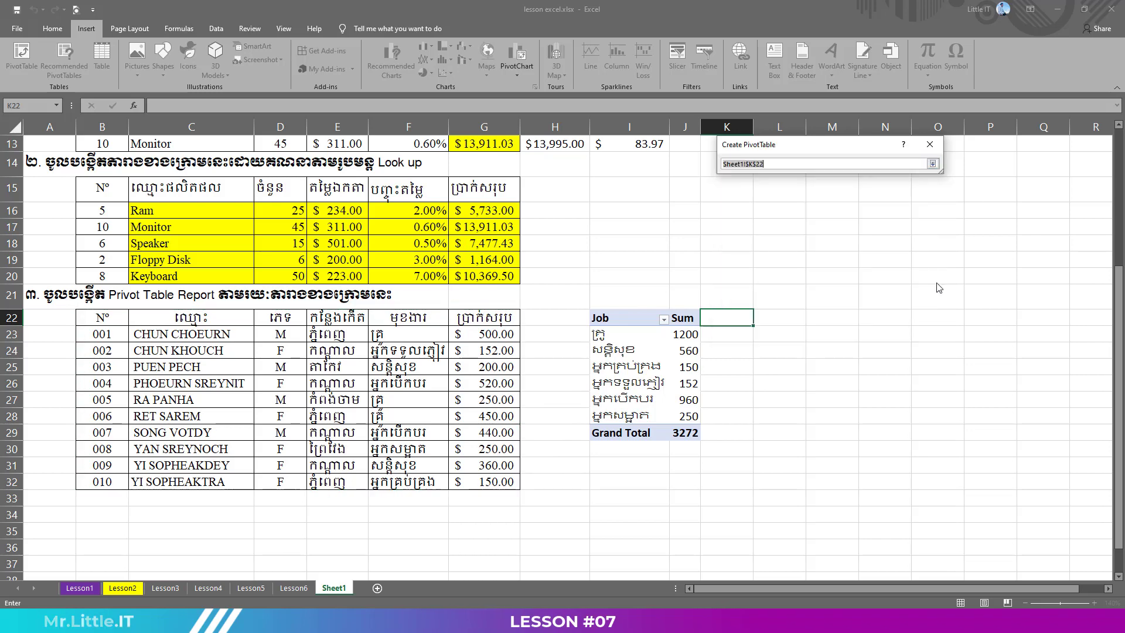
click(737, 322)
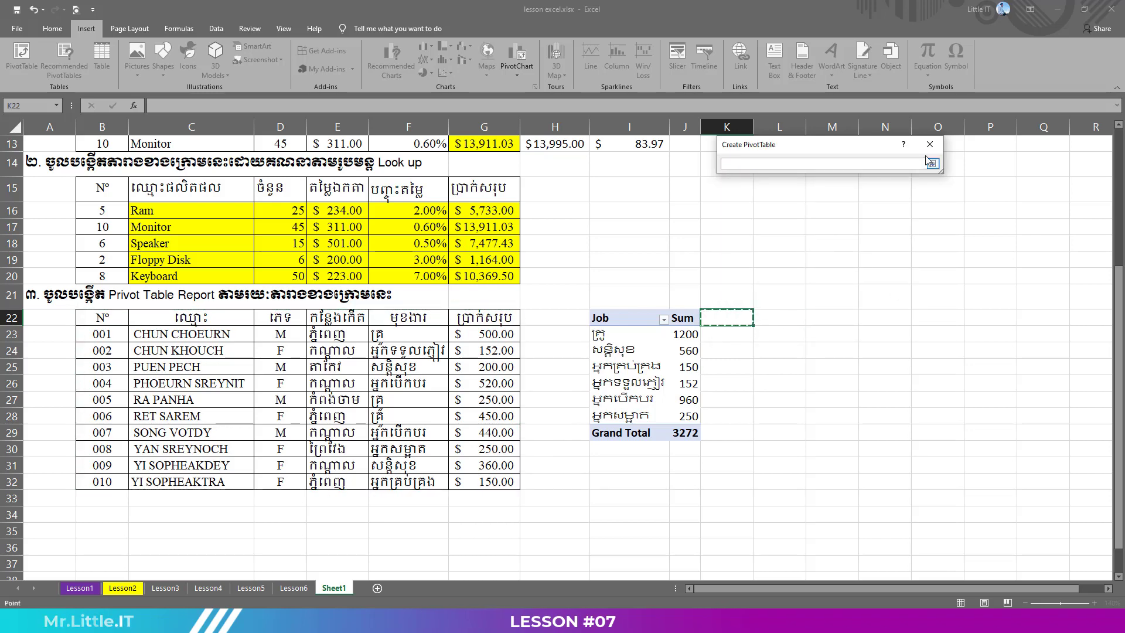
click(932, 163)
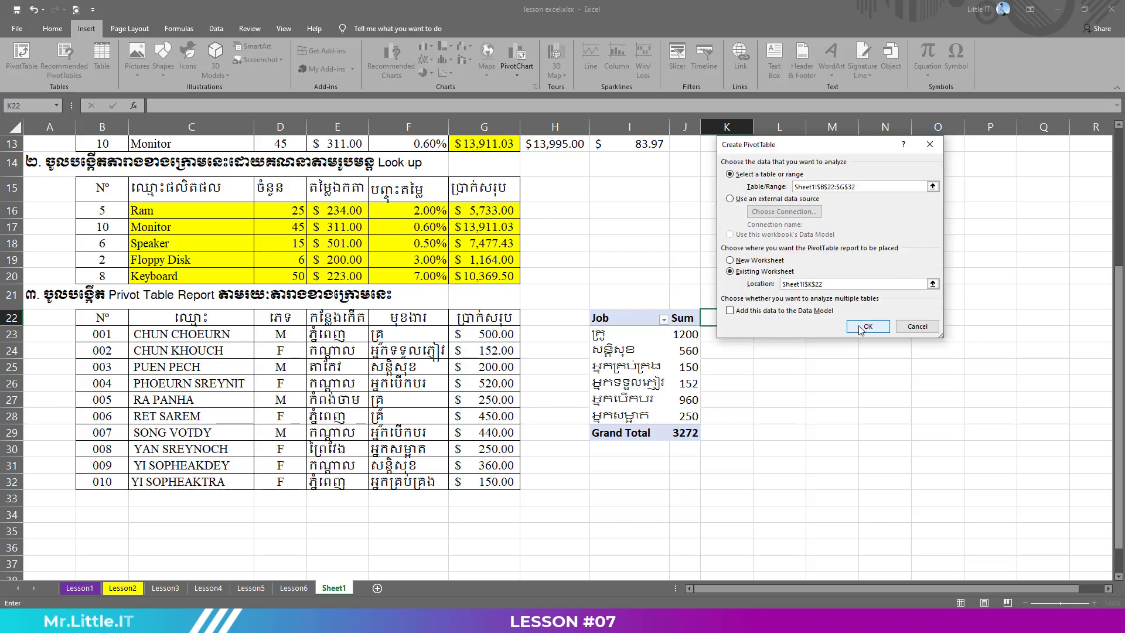
click(867, 325)
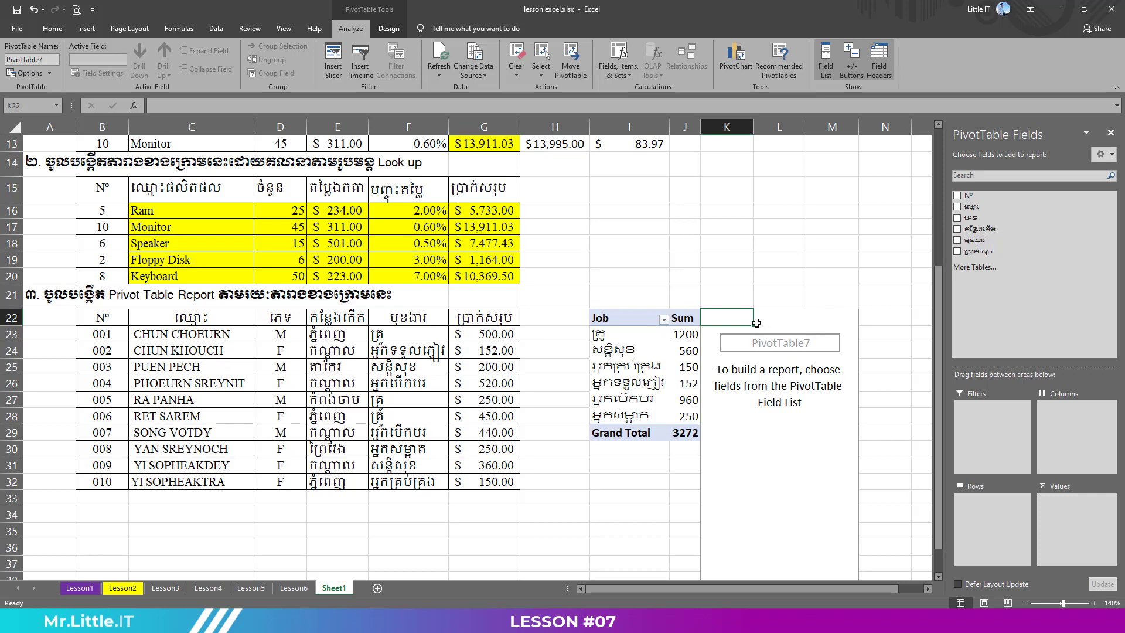
Add the birthplace field as rows and the N° field to Values in PivotTable7
click(958, 230)
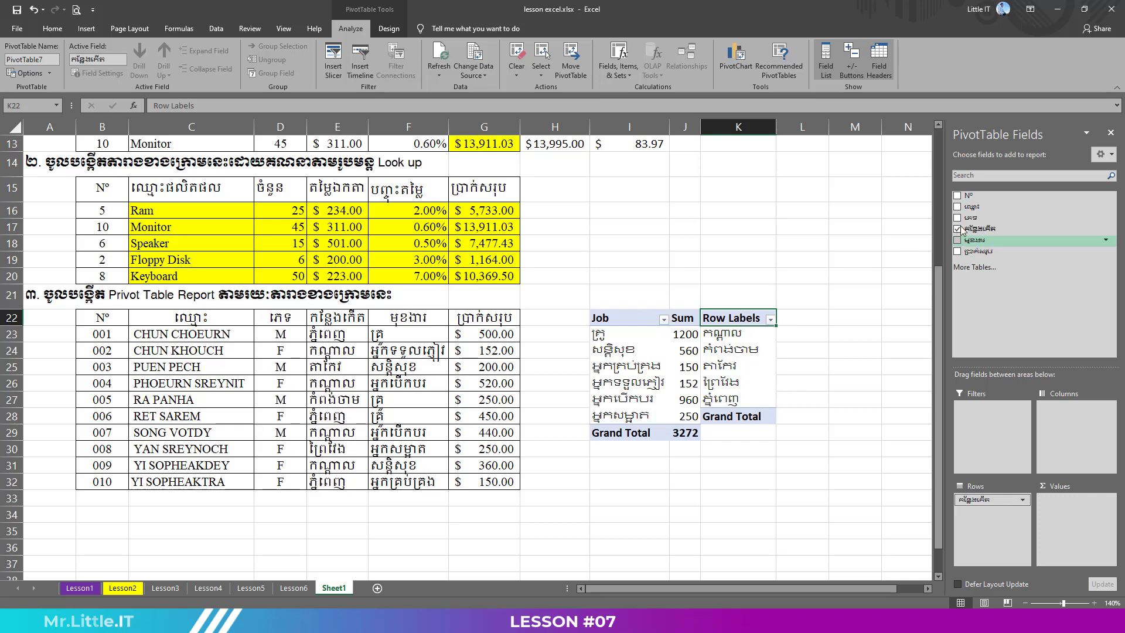
click(958, 197)
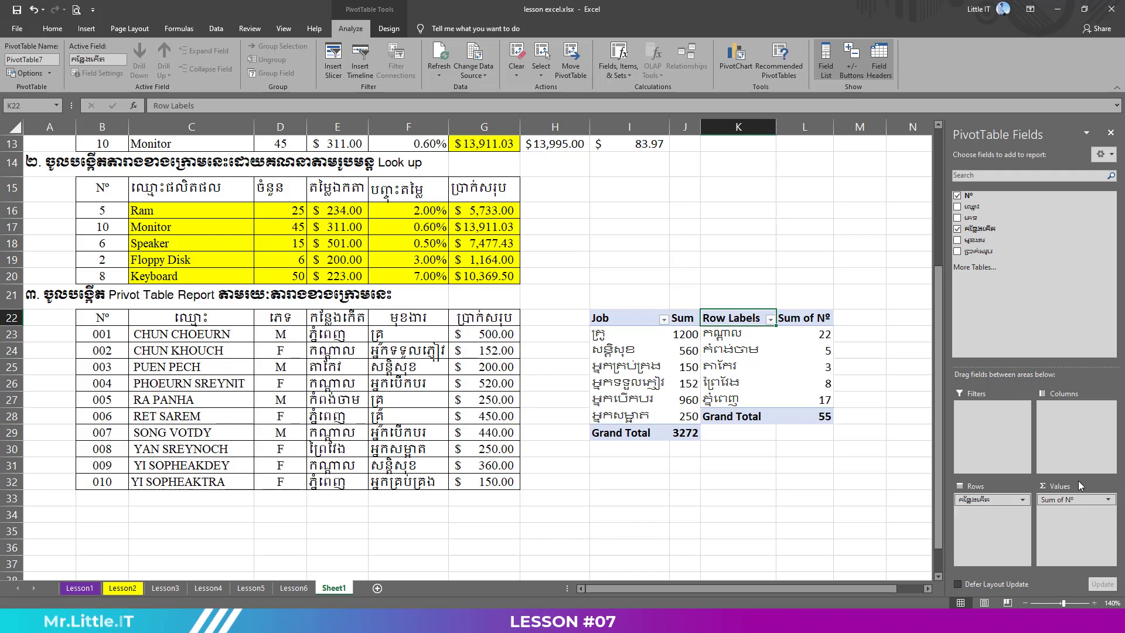
click(1084, 498)
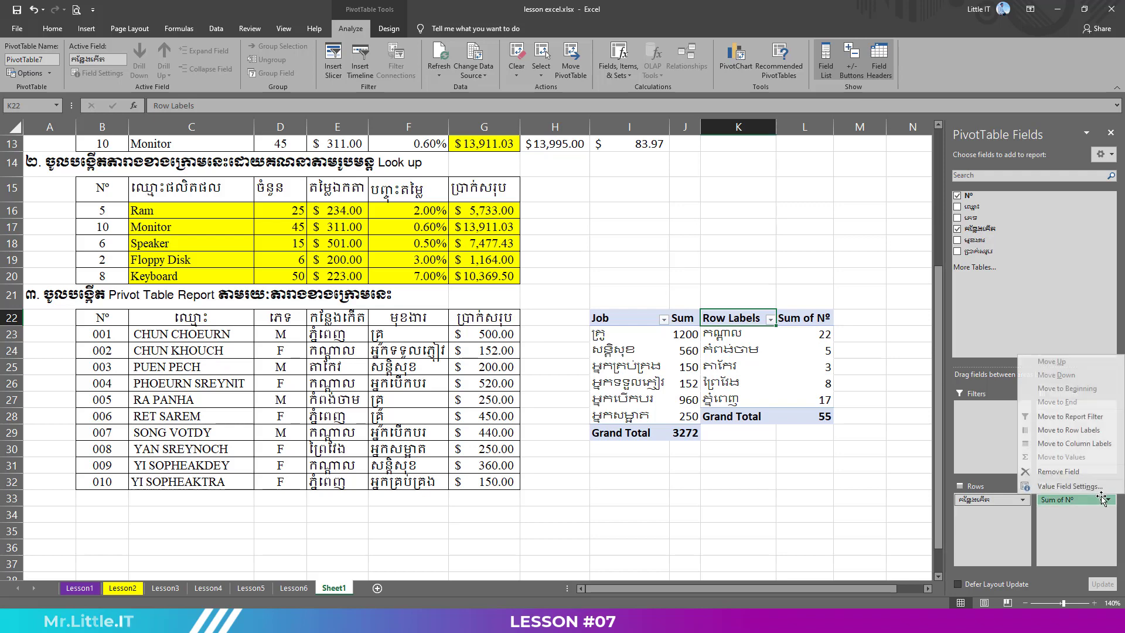
Change the value field to summarize by Count with the custom name 'Count'
click(1070, 486)
click(753, 256)
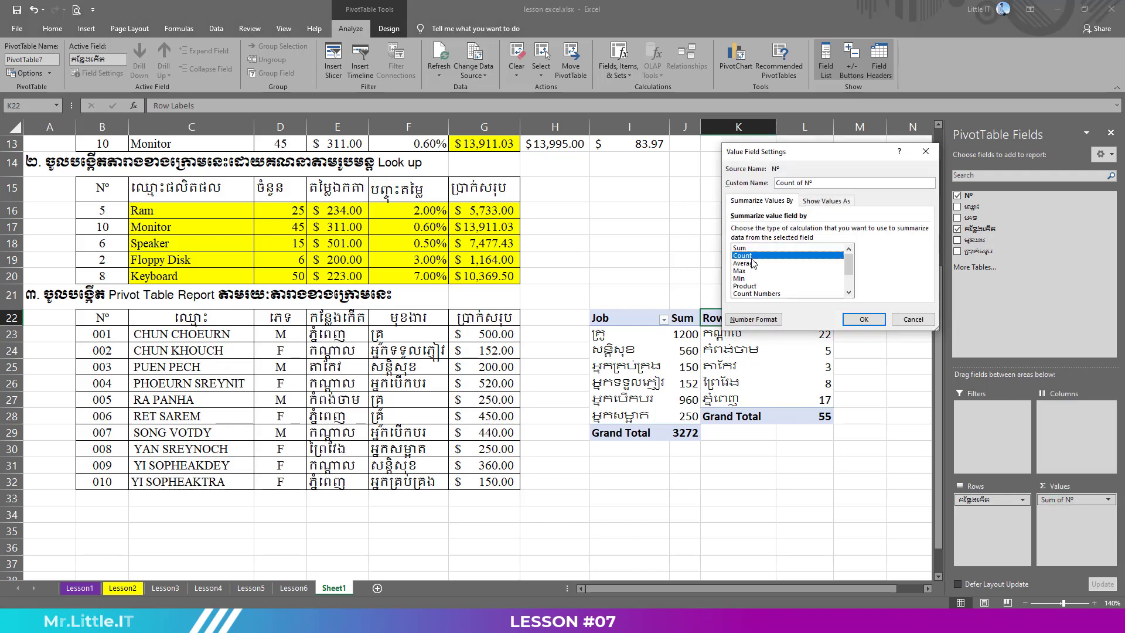
drag(809, 183, 798, 183)
key(BackSpace)
drag(811, 184, 711, 175)
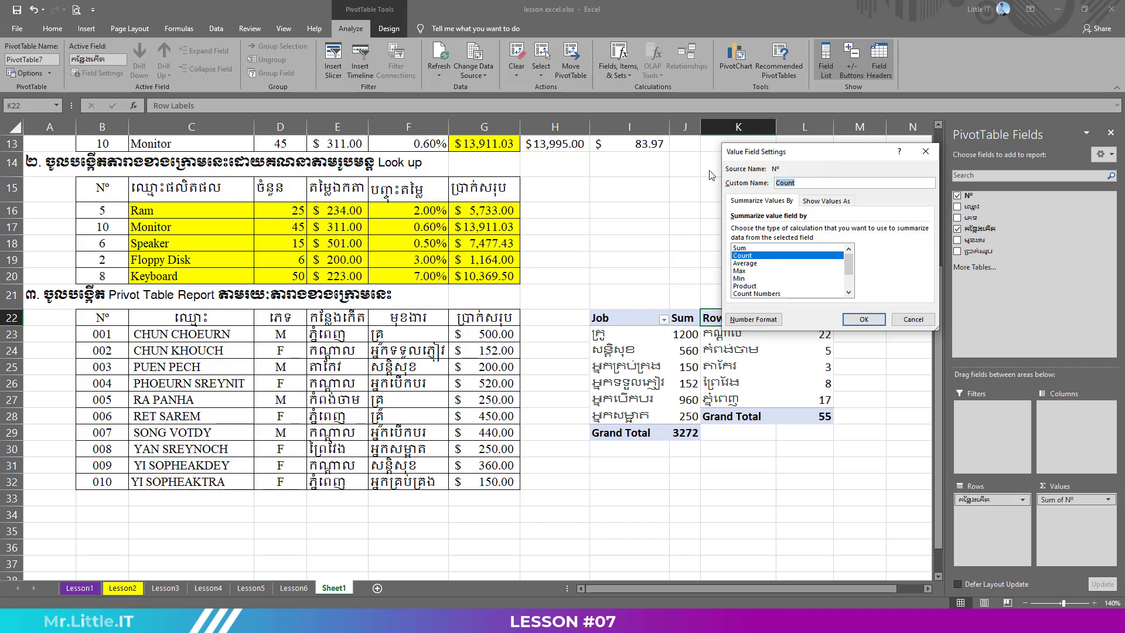
click(862, 320)
Check the province counts of 4, 3 and 1 in the new PivotTable
click(800, 335)
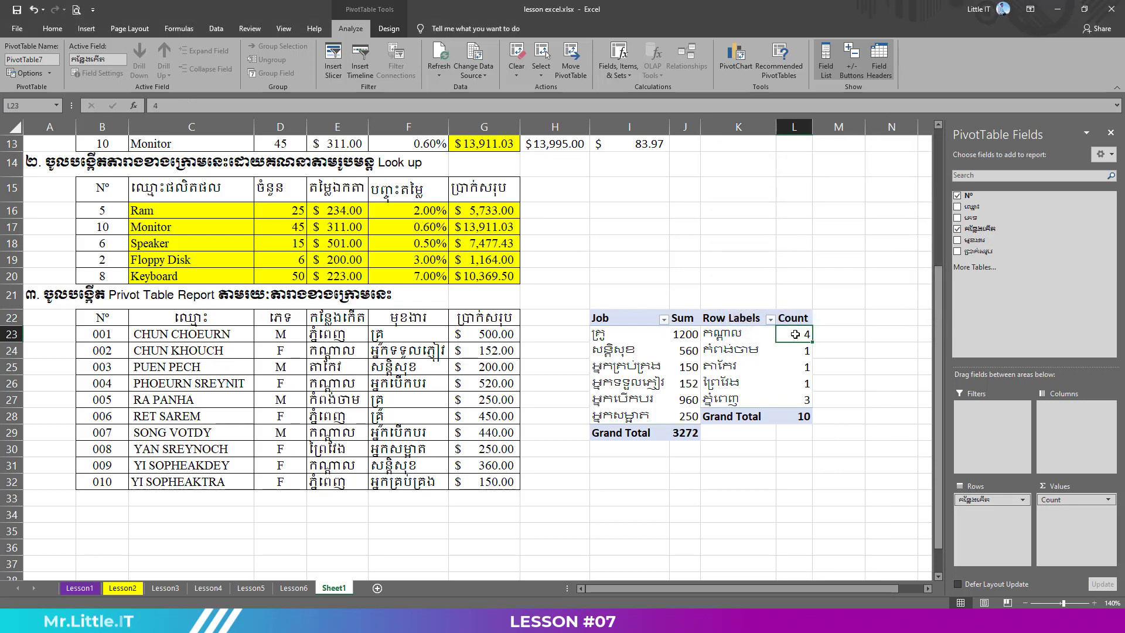
click(797, 399)
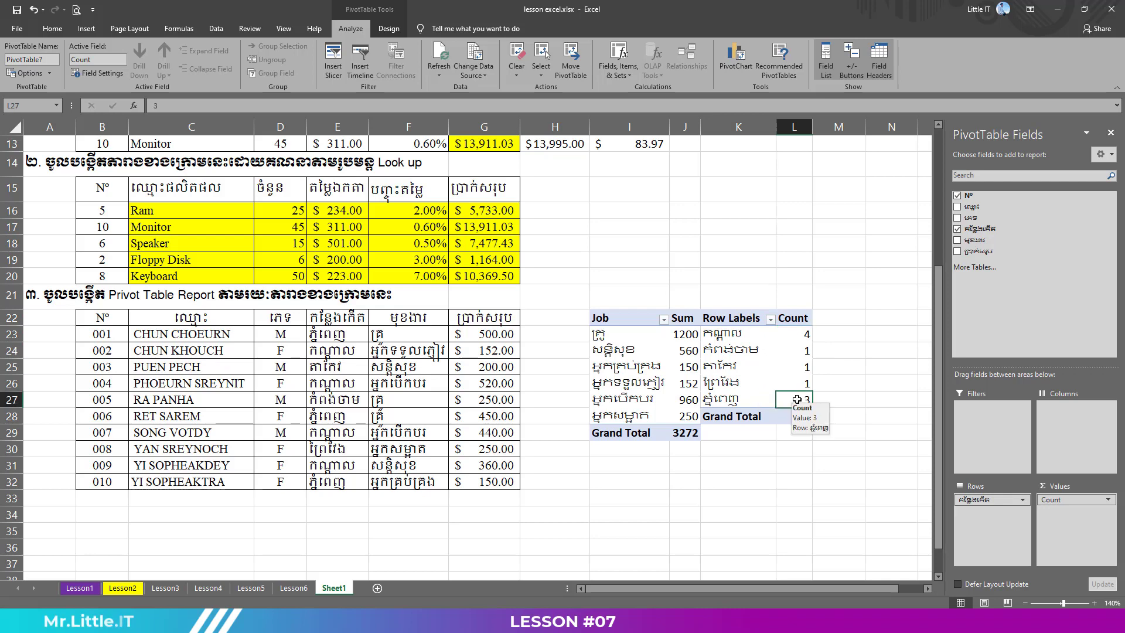
click(800, 350)
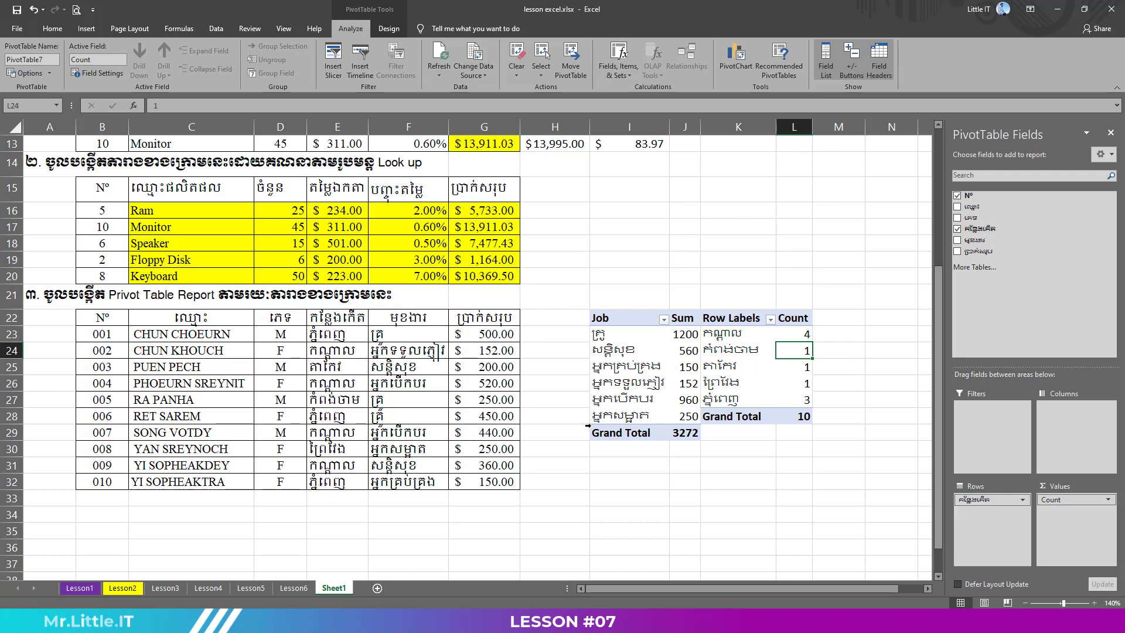
Rename the K22 Row Labels header of PivotTable7 to 'Province'
click(734, 318)
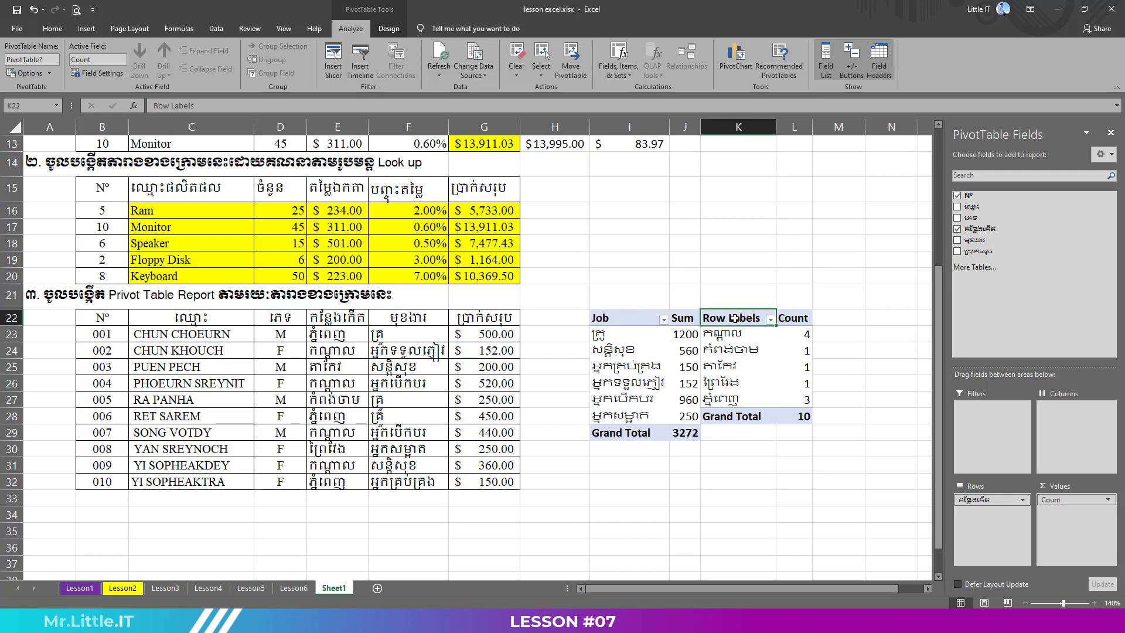
click(756, 434)
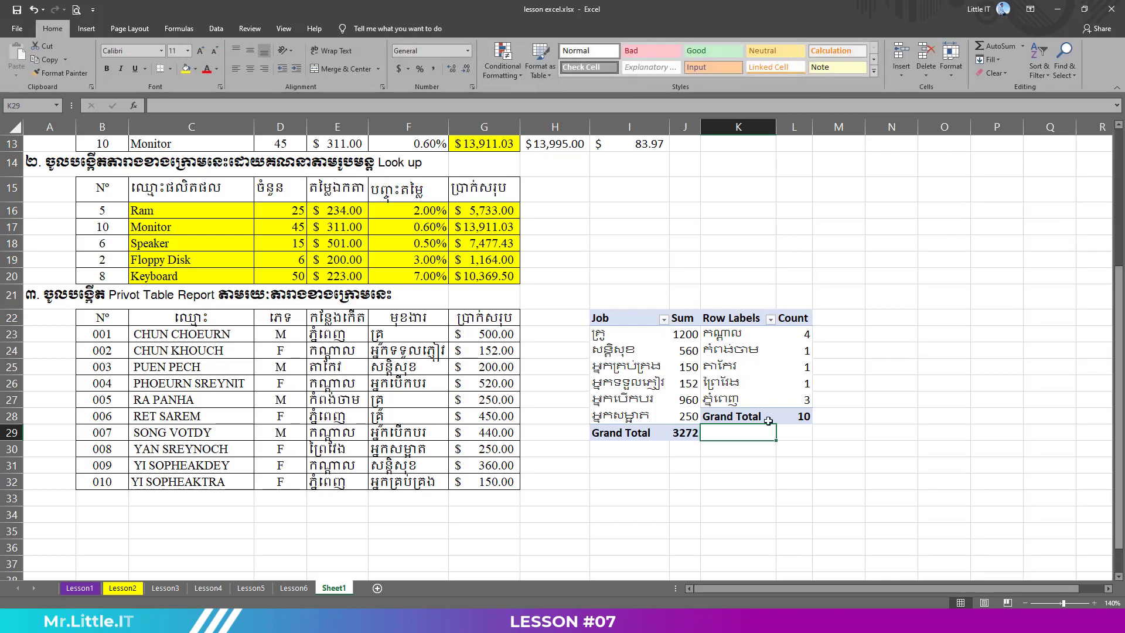
click(736, 318)
double_click(740, 318)
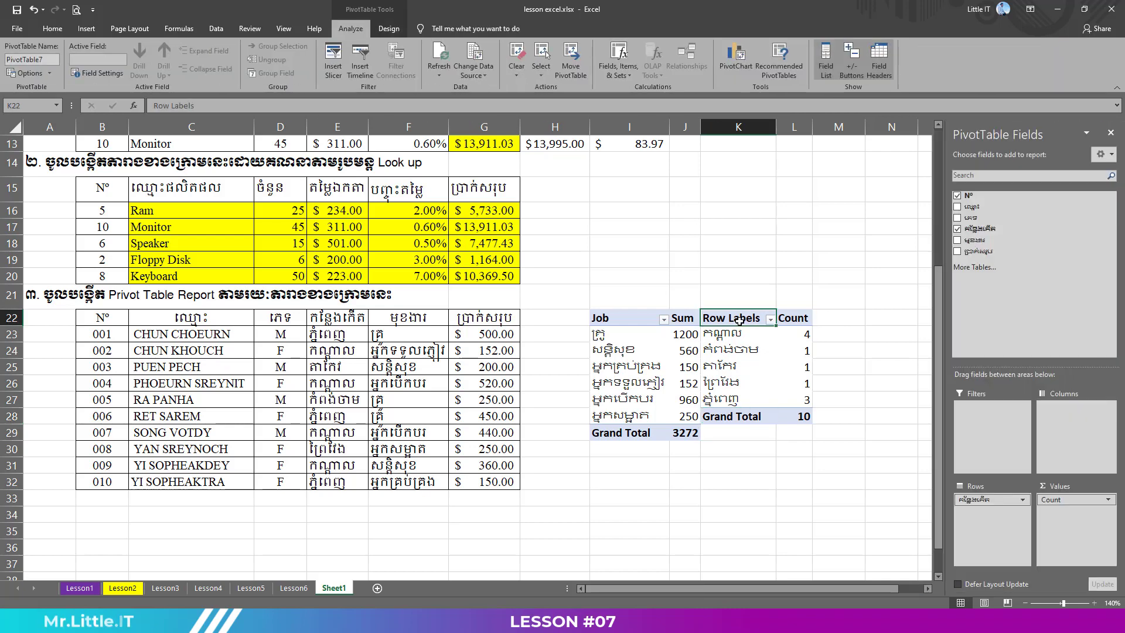
drag(765, 318, 498, 299)
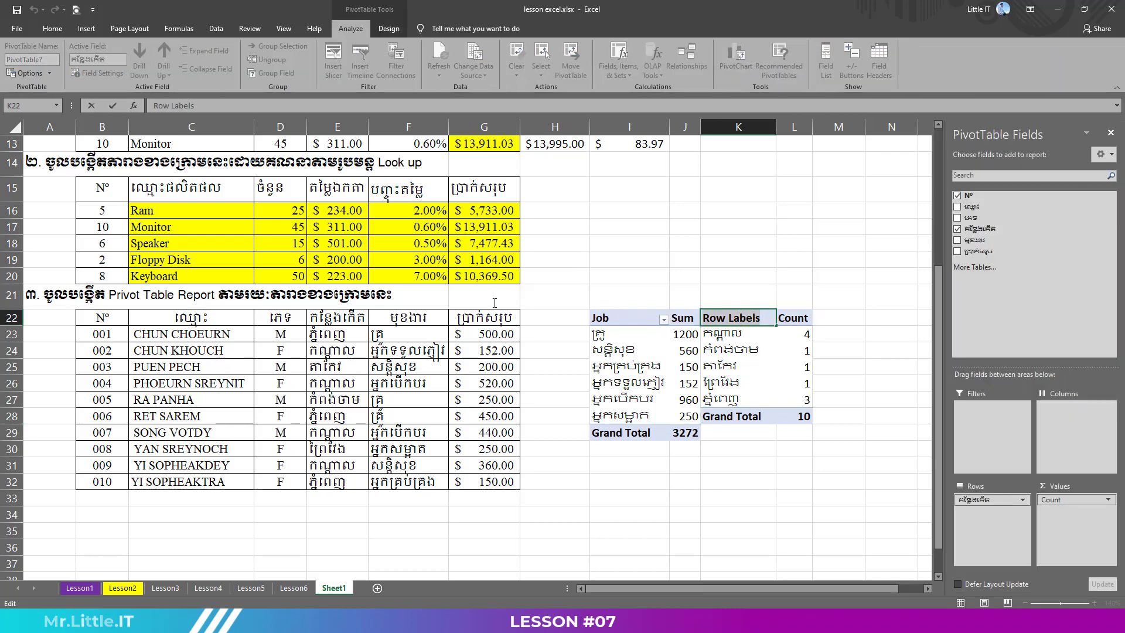
text(Province)
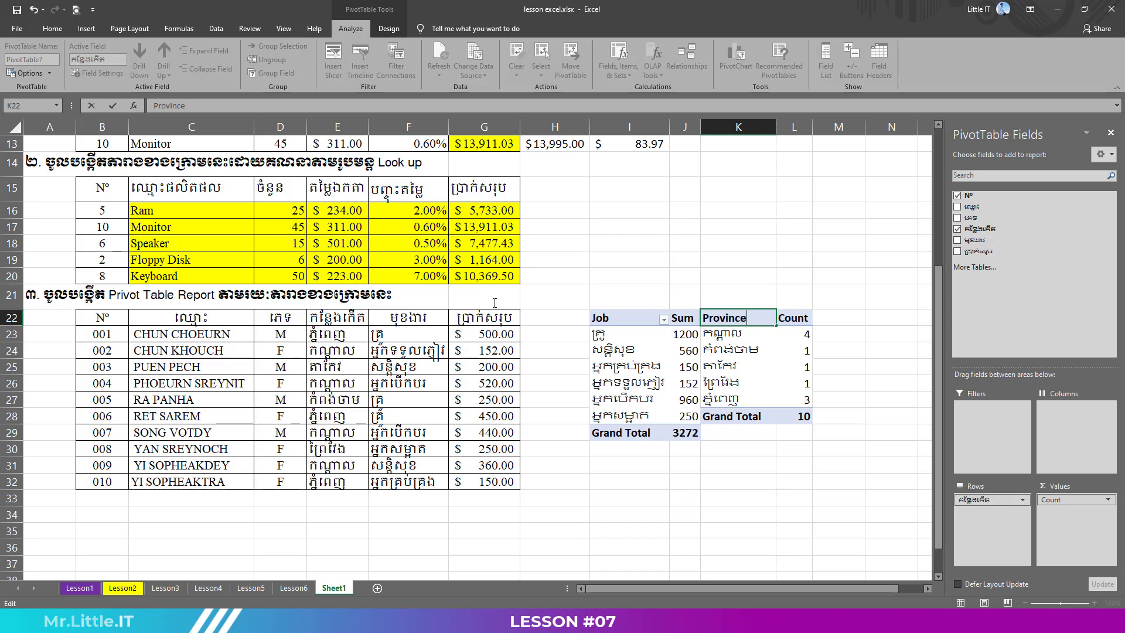
key(Return)
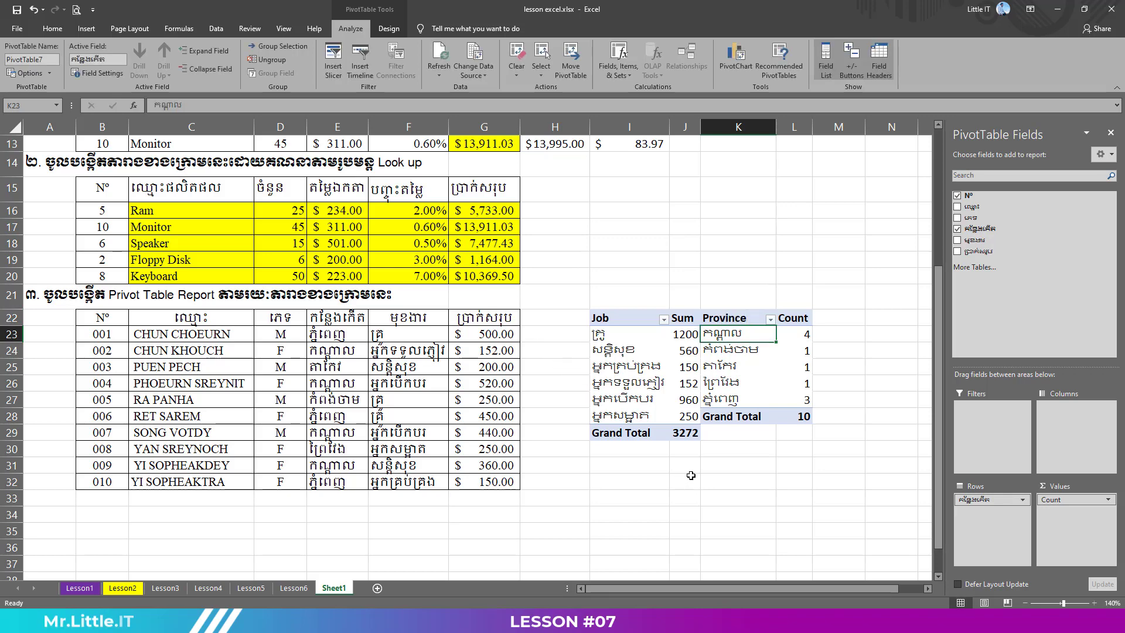
click(692, 476)
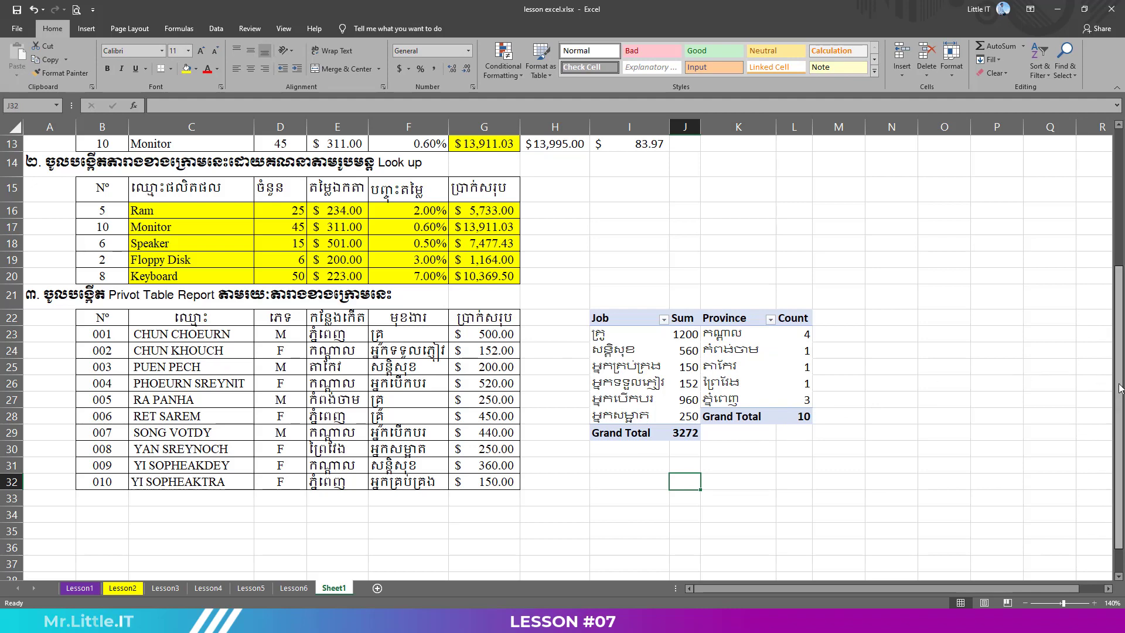
mouse_move(1119, 387)
mouse_down()
mouse_move(1121, 251)
mouse_move(1116, 370)
mouse_move(1122, 352)
mouse_up()
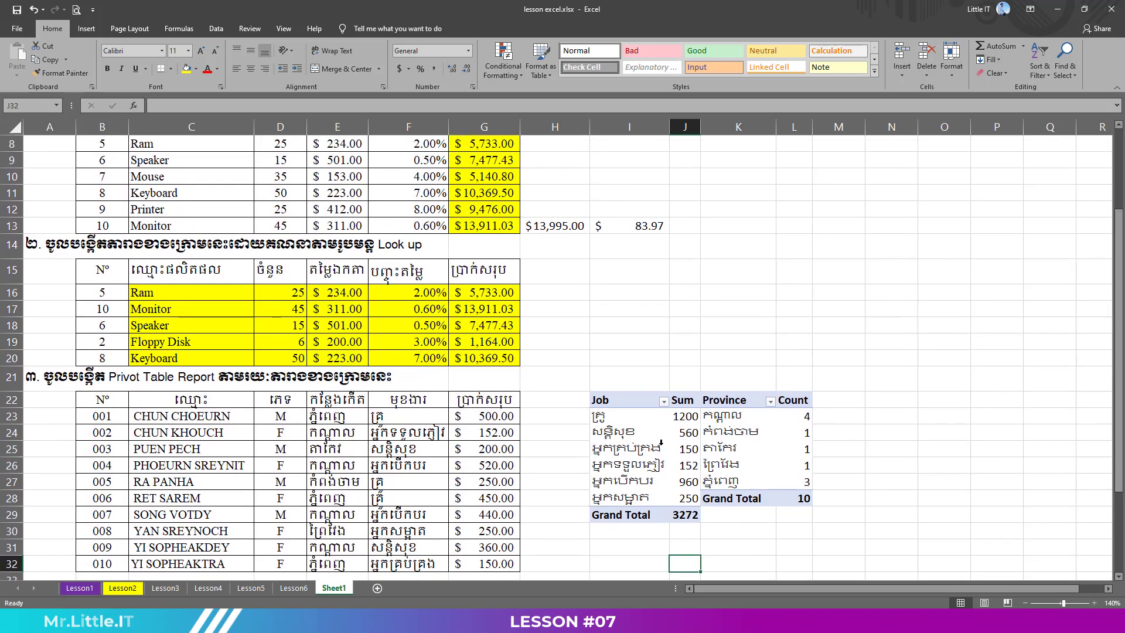